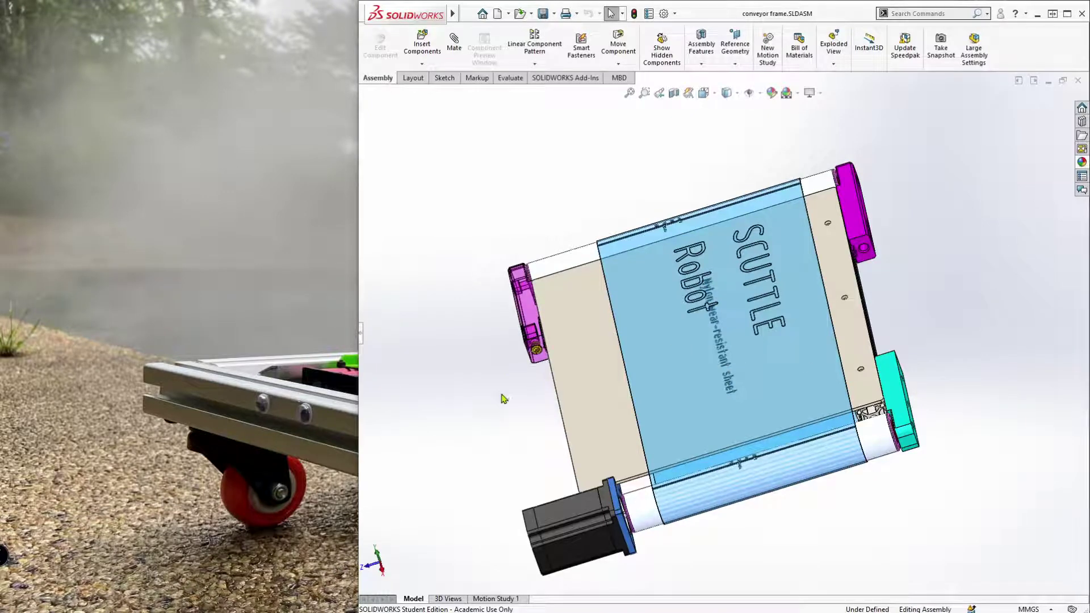
- Orbit the conveyor assembly through several angles, including its underside
{"action": "middle_click_drag", "start_coordinate": [502, 405], "coordinate": [514, 372]}
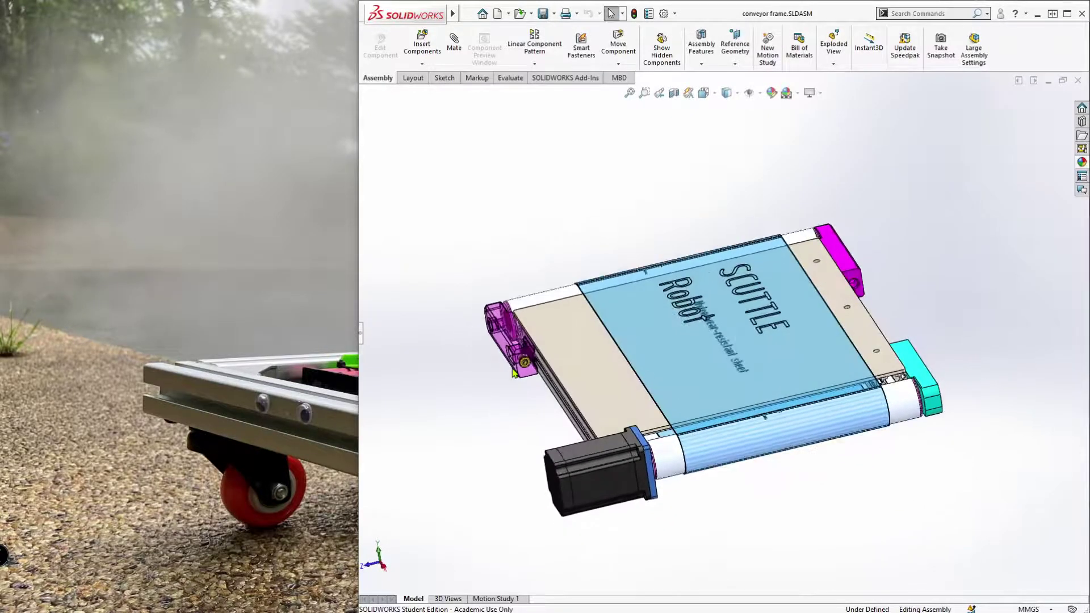
{"action": "middle_click_drag", "start_coordinate": [916, 294], "coordinate": [895, 303]}
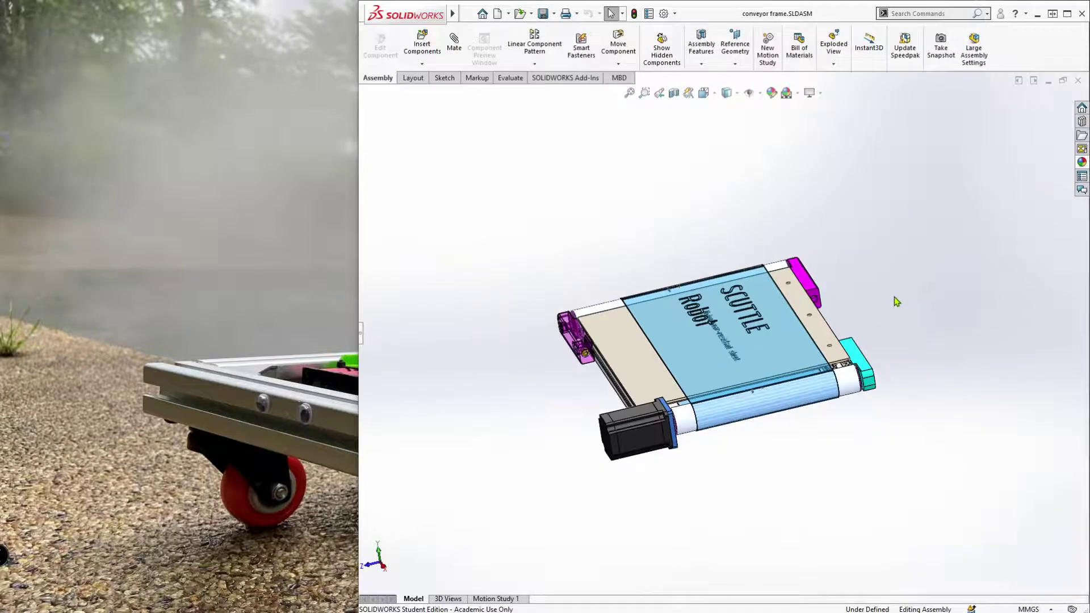
{"action": "middle_click_drag", "start_coordinate": [805, 336], "coordinate": [779, 326]}
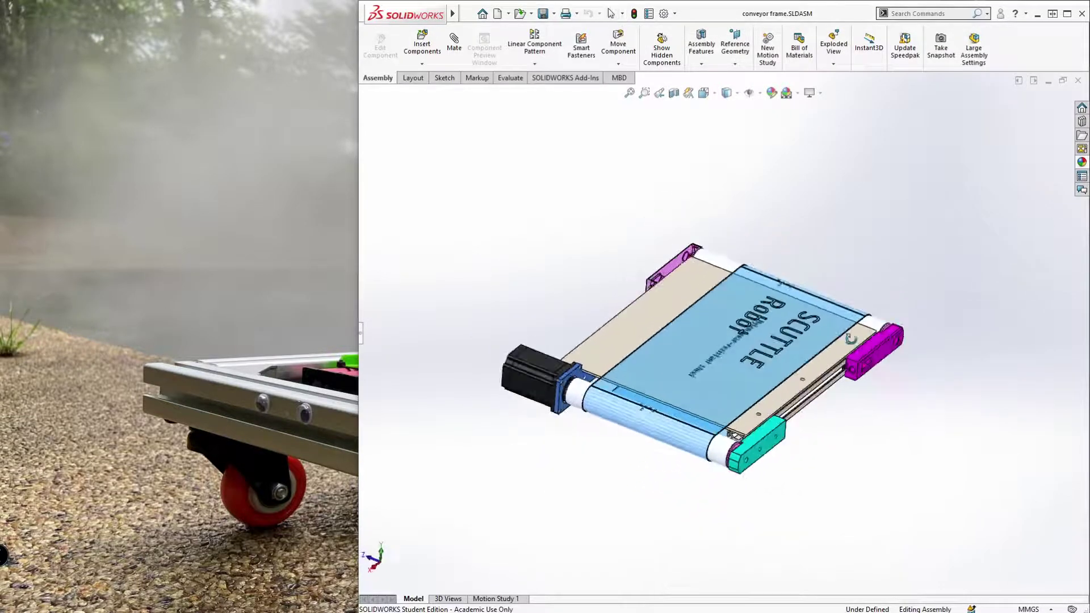
{"action": "scroll", "coordinate": [779, 327], "scroll_direction": "down", "scroll_amount": 3}
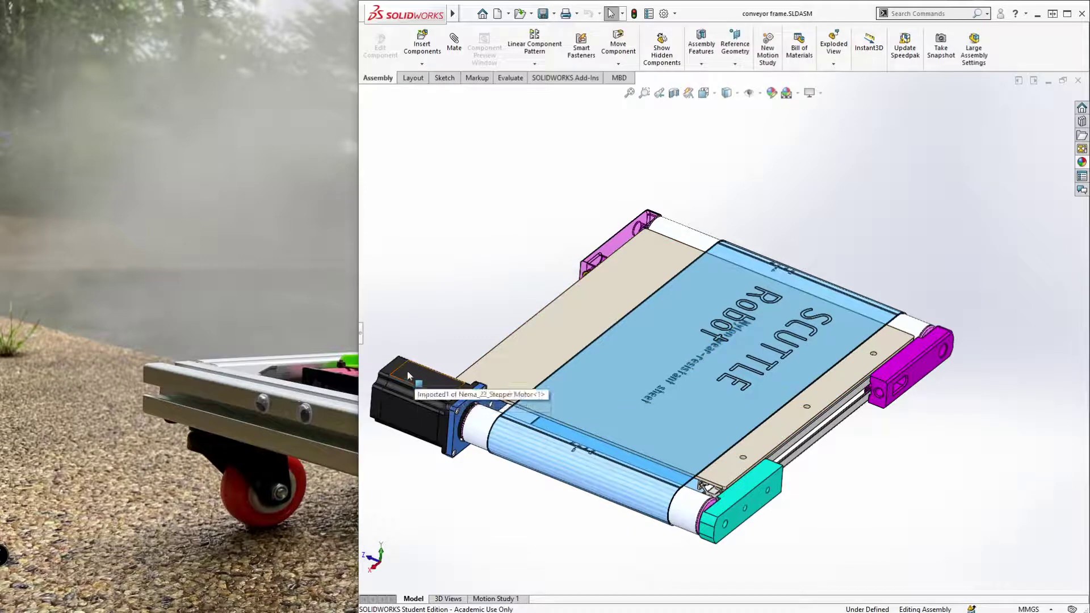
{"action": "middle_click_drag", "start_coordinate": [443, 304], "coordinate": [453, 279]}
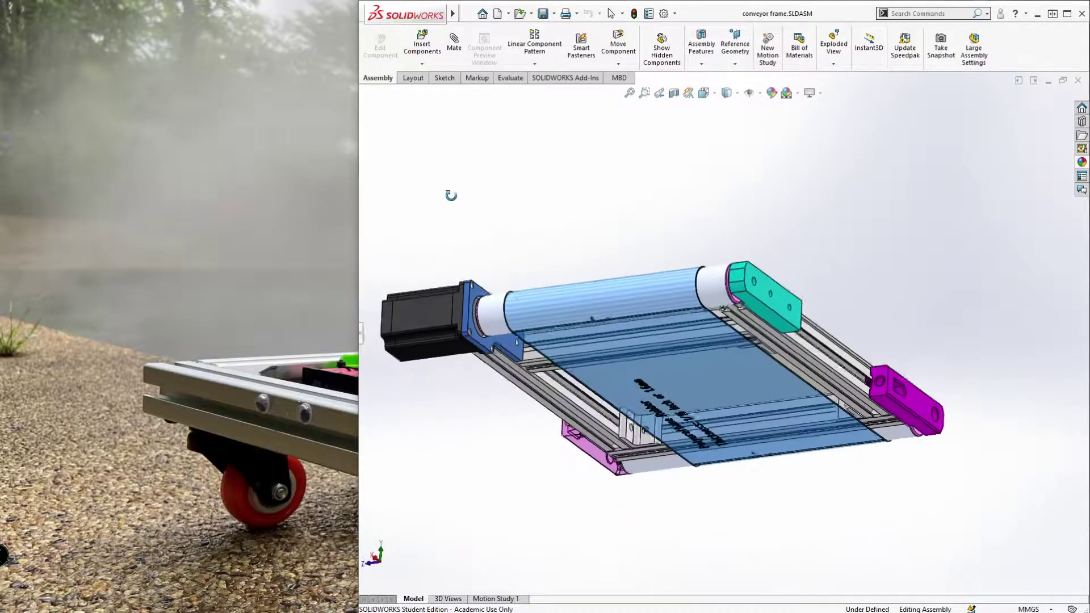
{"action": "middle_click_drag", "start_coordinate": [472, 336], "coordinate": [808, 368]}
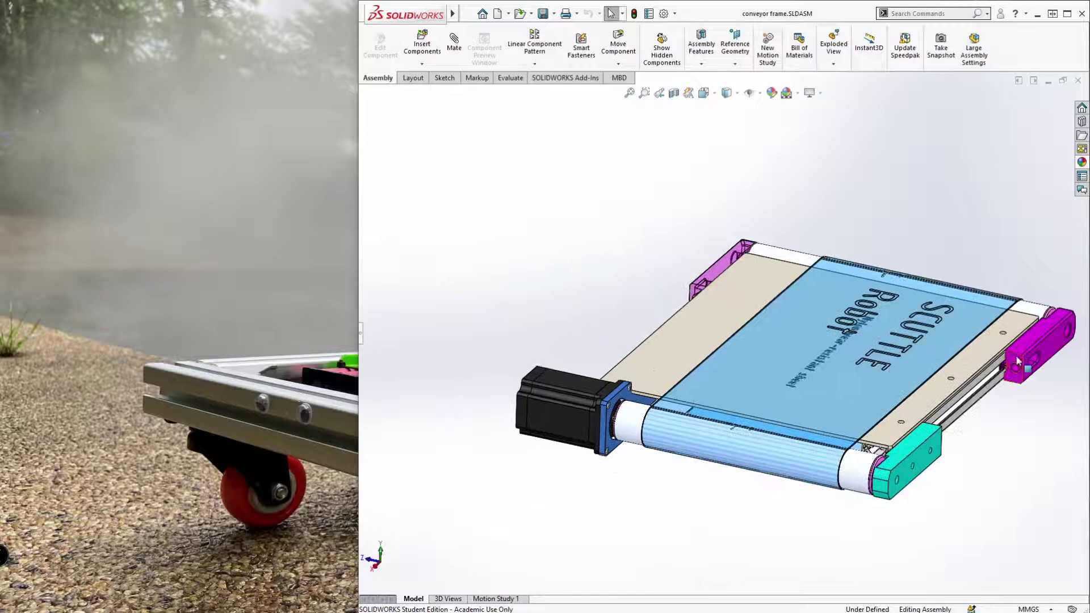
{"action": "scroll", "coordinate": [1018, 362], "scroll_direction": "down", "scroll_amount": 2}
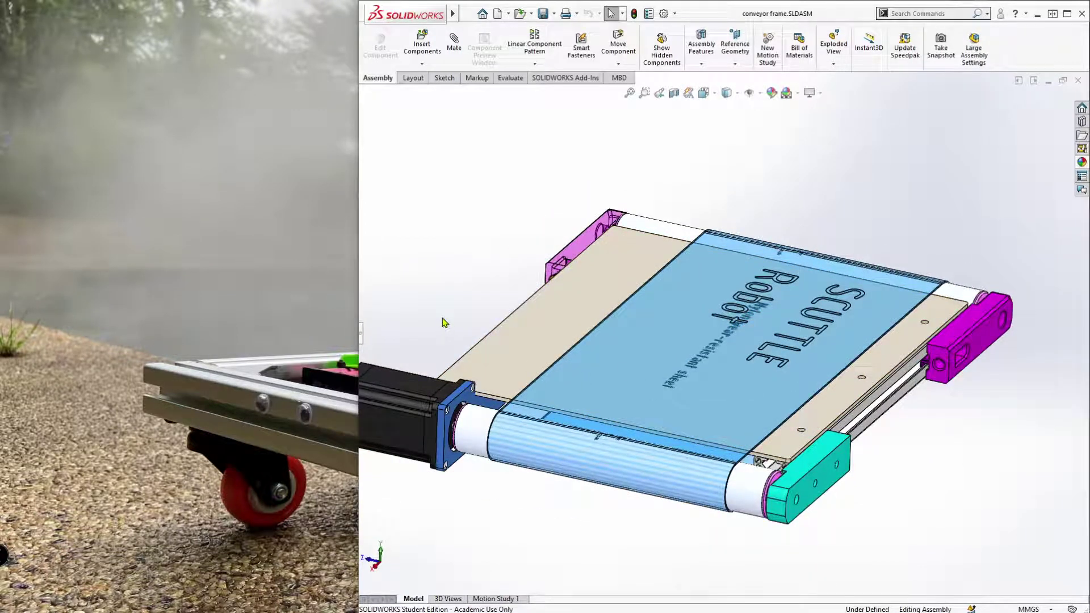
{"action": "scroll", "coordinate": [514, 340], "scroll_direction": "up", "scroll_amount": 1}
{"action": "scroll", "coordinate": [679, 337], "scroll_direction": "down", "scroll_amount": 2}
{"action": "scroll", "coordinate": [895, 316], "scroll_direction": "up", "scroll_amount": 1}
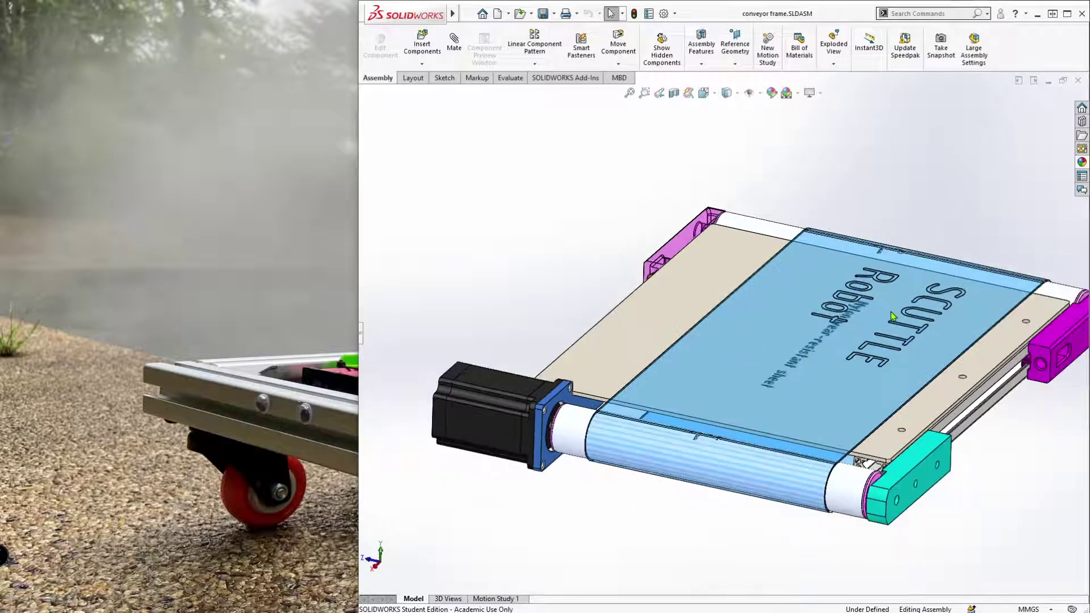
{"action": "scroll", "coordinate": [1008, 290], "scroll_direction": "down", "scroll_amount": 2}
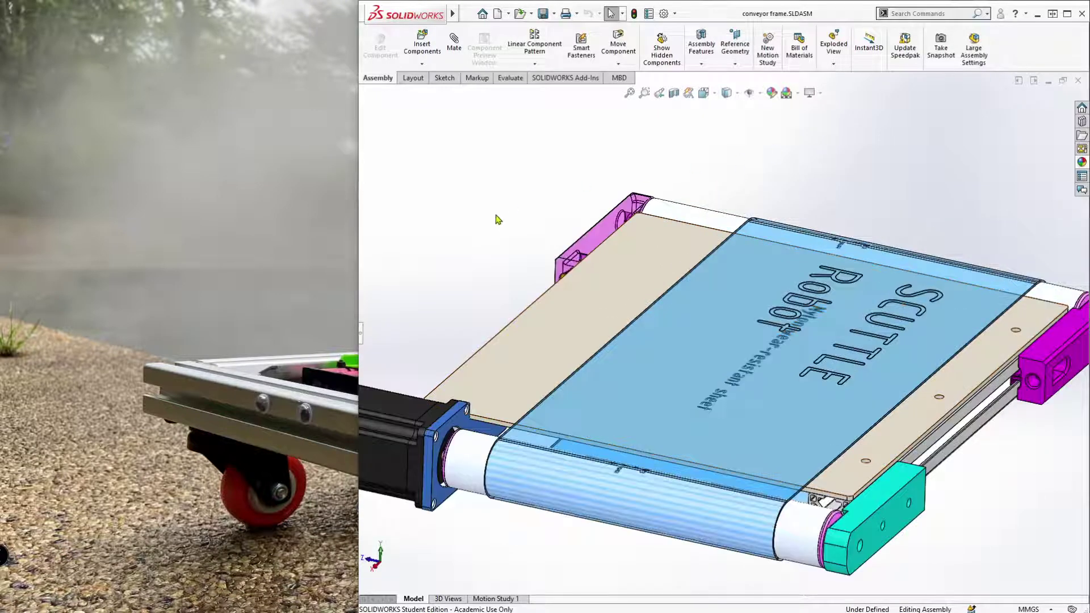
{"action": "scroll", "coordinate": [497, 220], "scroll_direction": "up", "scroll_amount": 1}
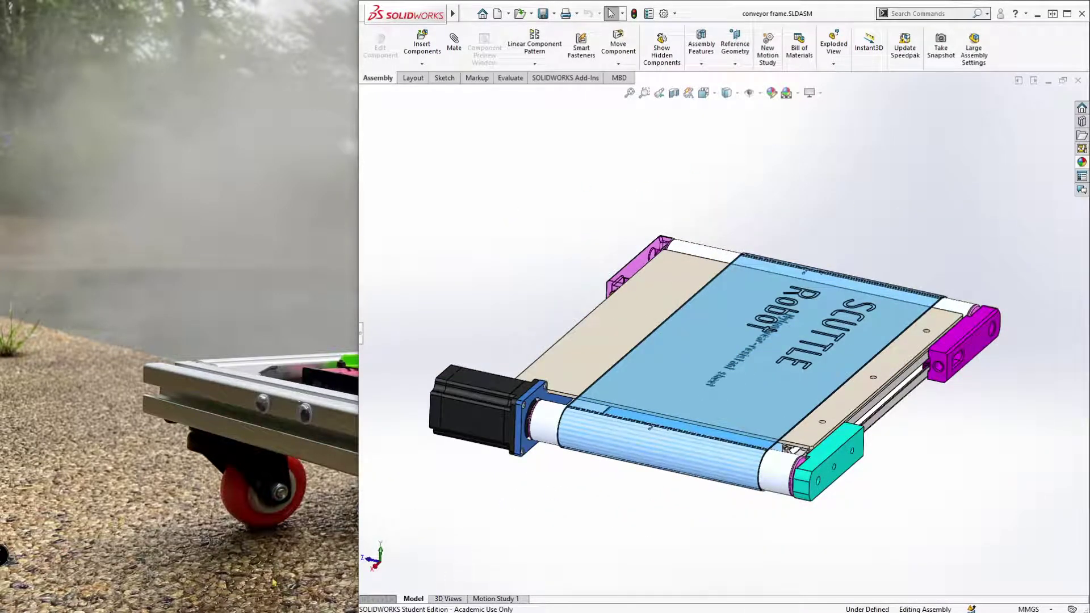
- Bring the edgeClamp.SLDPRT window to the front, maximized
{"action": "left_click", "coordinate": [125, 603]}
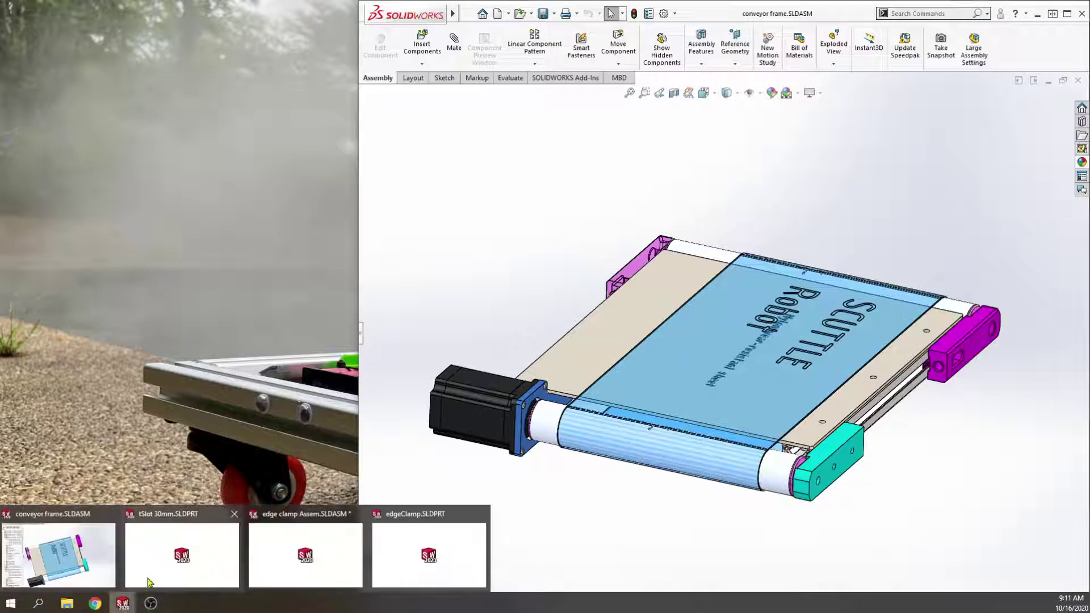
{"action": "left_click", "coordinate": [413, 541]}
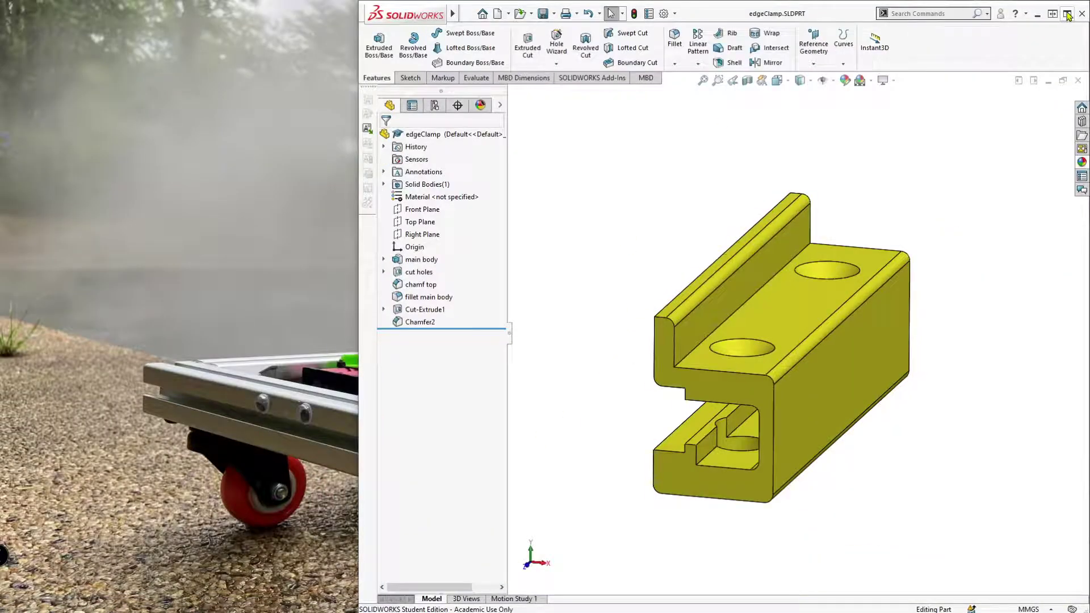
{"action": "left_click", "coordinate": [1069, 14]}
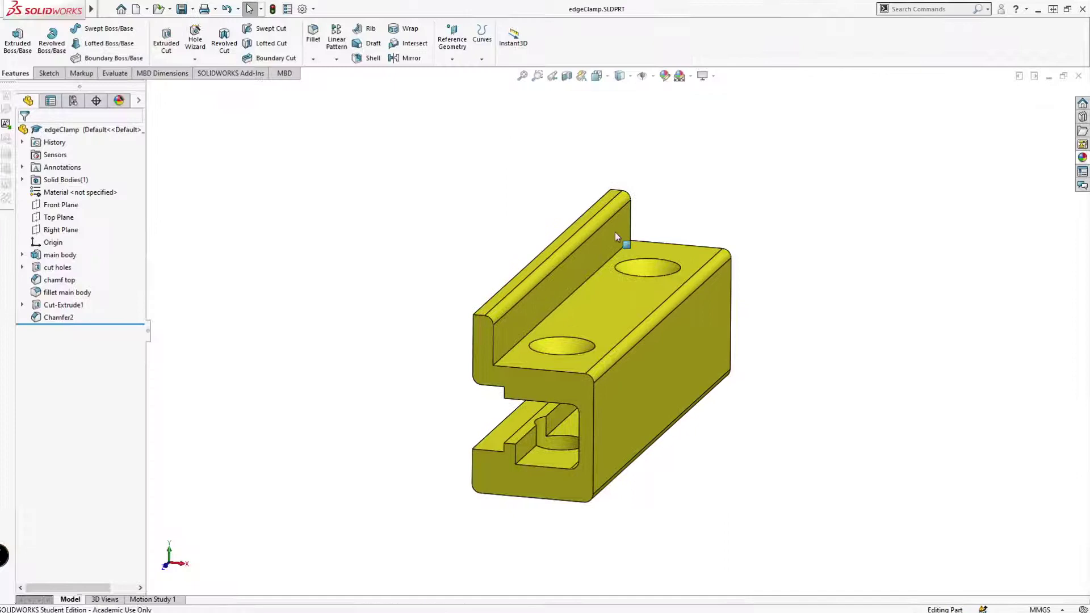
- Orbit the edge clamp part to inspect its sides, underside and upright view
{"action": "mouse_move", "coordinate": [410, 375]}
{"action": "middle_mouse_down"}
{"action": "mouse_move", "coordinate": [450, 329]}
{"action": "mouse_move", "coordinate": [423, 326]}
{"action": "mouse_move", "coordinate": [427, 308]}
{"action": "mouse_move", "coordinate": [401, 332]}
{"action": "middle_mouse_up"}
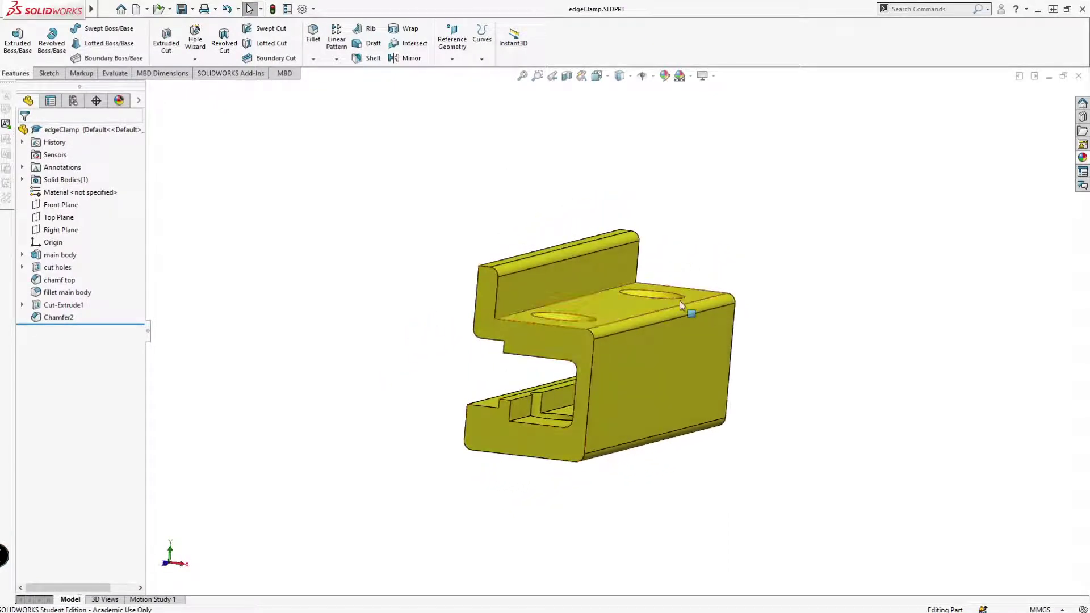
{"action": "scroll", "coordinate": [616, 334], "scroll_direction": "down", "scroll_amount": 2}
{"action": "scroll", "coordinate": [616, 334], "scroll_direction": "down", "scroll_amount": 2}
{"action": "mouse_move", "coordinate": [781, 219]}
{"action": "middle_mouse_down"}
{"action": "mouse_move", "coordinate": [806, 202]}
{"action": "mouse_move", "coordinate": [796, 210]}
{"action": "middle_mouse_up"}
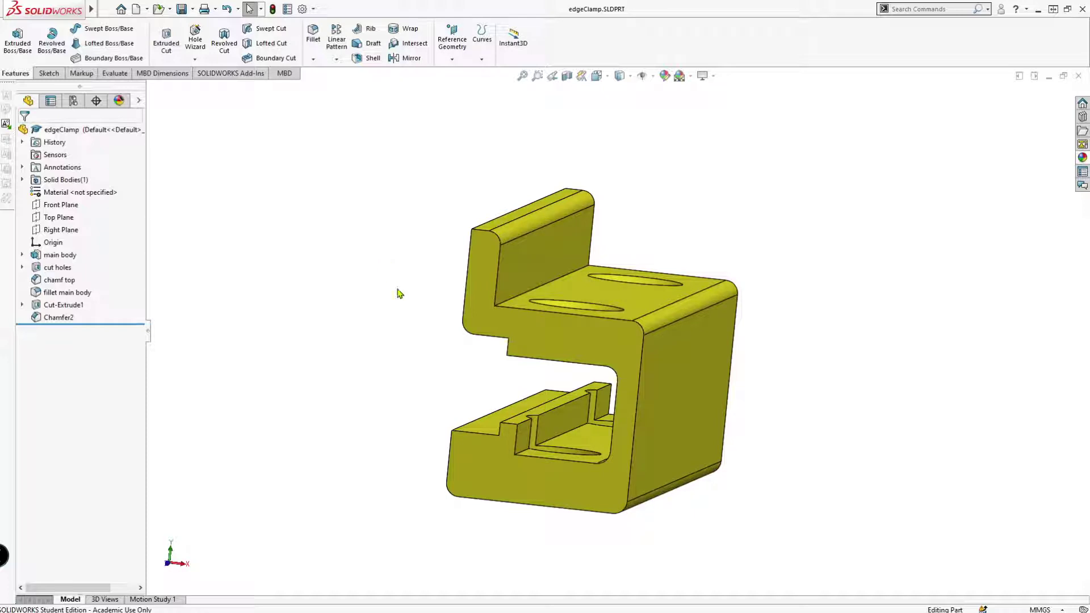
{"action": "mouse_move", "coordinate": [408, 378]}
{"action": "middle_mouse_down"}
{"action": "mouse_move", "coordinate": [426, 378]}
{"action": "mouse_move", "coordinate": [410, 364]}
{"action": "mouse_move", "coordinate": [414, 377]}
{"action": "middle_mouse_up"}
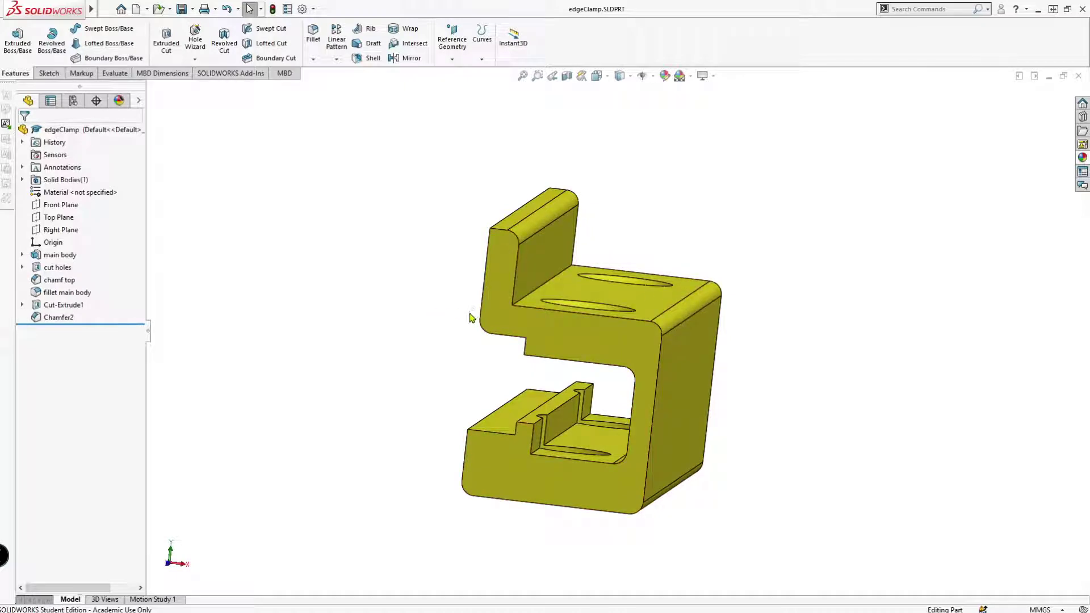
{"action": "mouse_move", "coordinate": [469, 318]}
{"action": "middle_mouse_down"}
{"action": "mouse_move", "coordinate": [441, 331]}
{"action": "mouse_move", "coordinate": [457, 336]}
{"action": "mouse_move", "coordinate": [451, 303]}
{"action": "mouse_move", "coordinate": [436, 316]}
{"action": "mouse_move", "coordinate": [577, 369]}
{"action": "middle_mouse_up"}
{"action": "scroll", "coordinate": [577, 370], "scroll_direction": "down", "scroll_amount": 2}
{"action": "scroll", "coordinate": [567, 366], "scroll_direction": "down", "scroll_amount": 2}
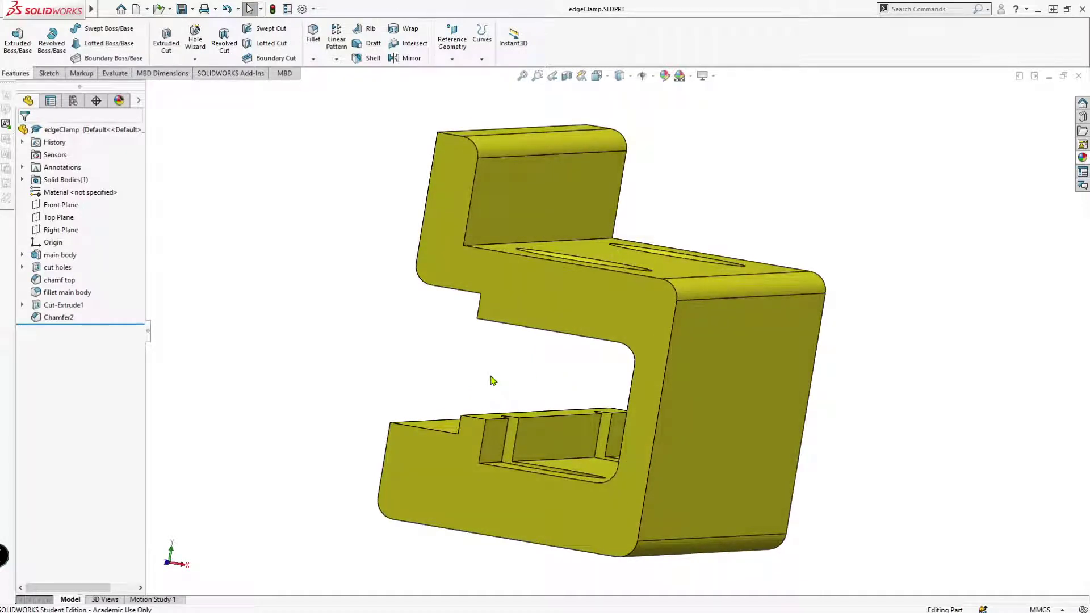
{"action": "middle_click_drag", "start_coordinate": [382, 356], "coordinate": [387, 360]}
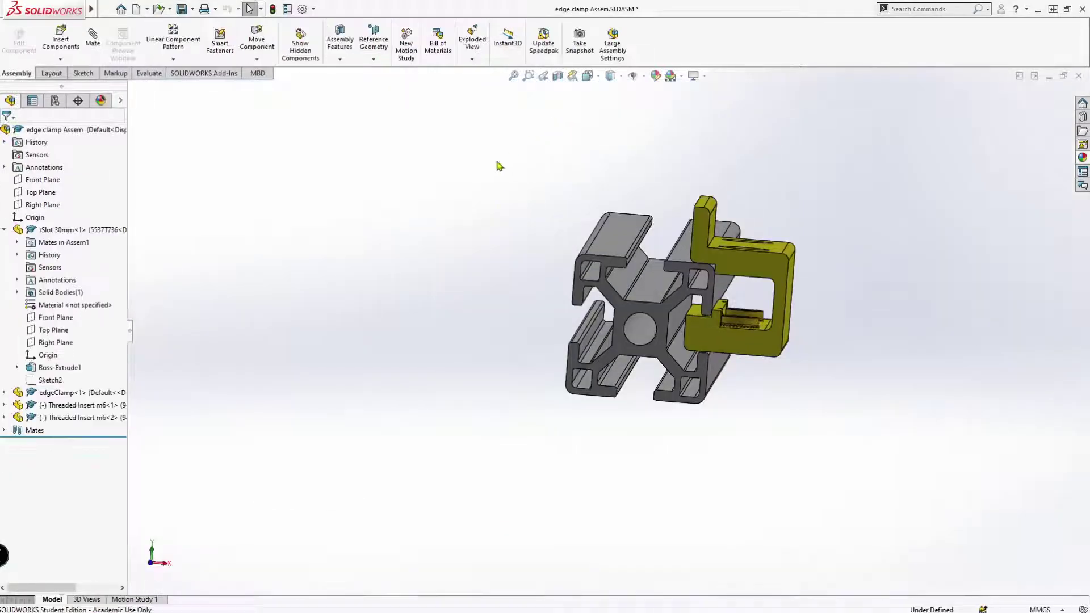
- Orbit the clamp on the T-slot rail, return to isometric, then switch to the conveyor frame
{"action": "mouse_move", "coordinate": [770, 228]}
{"action": "middle_mouse_down"}
{"action": "mouse_move", "coordinate": [796, 224]}
{"action": "mouse_move", "coordinate": [755, 298]}
{"action": "middle_mouse_up"}
{"action": "scroll", "coordinate": [793, 236], "scroll_direction": "down", "scroll_amount": 3}
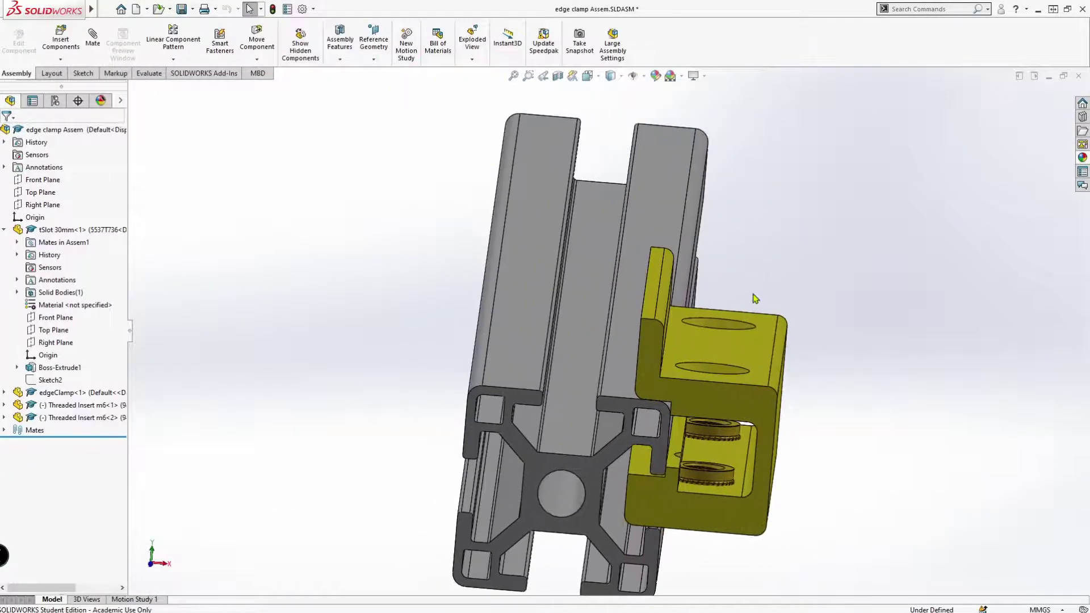
{"action": "key", "text": "ctrl+7"}
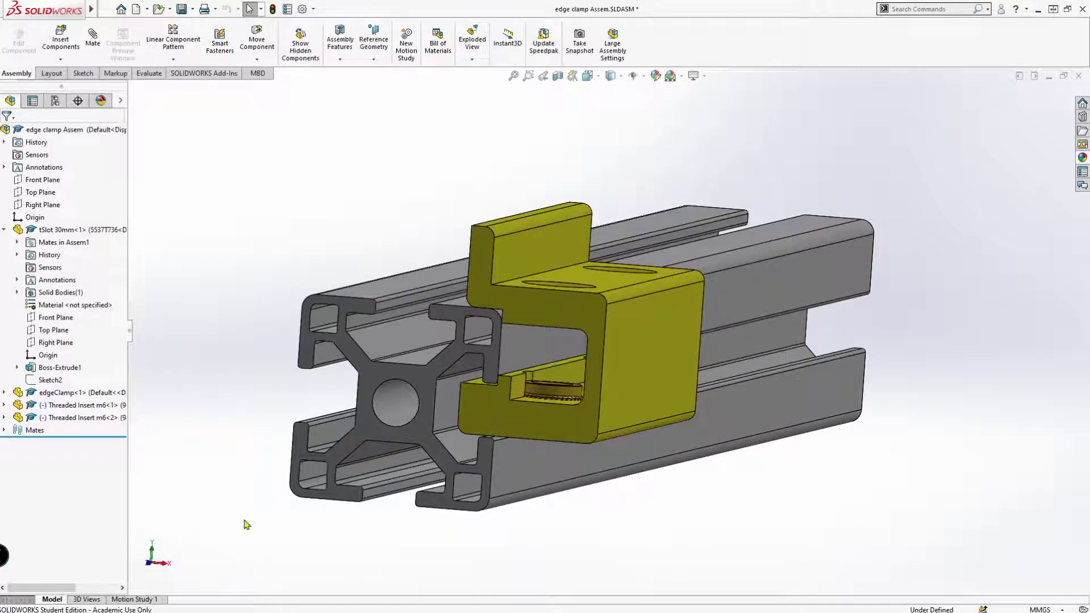
{"action": "mouse_move", "coordinate": [124, 603]}
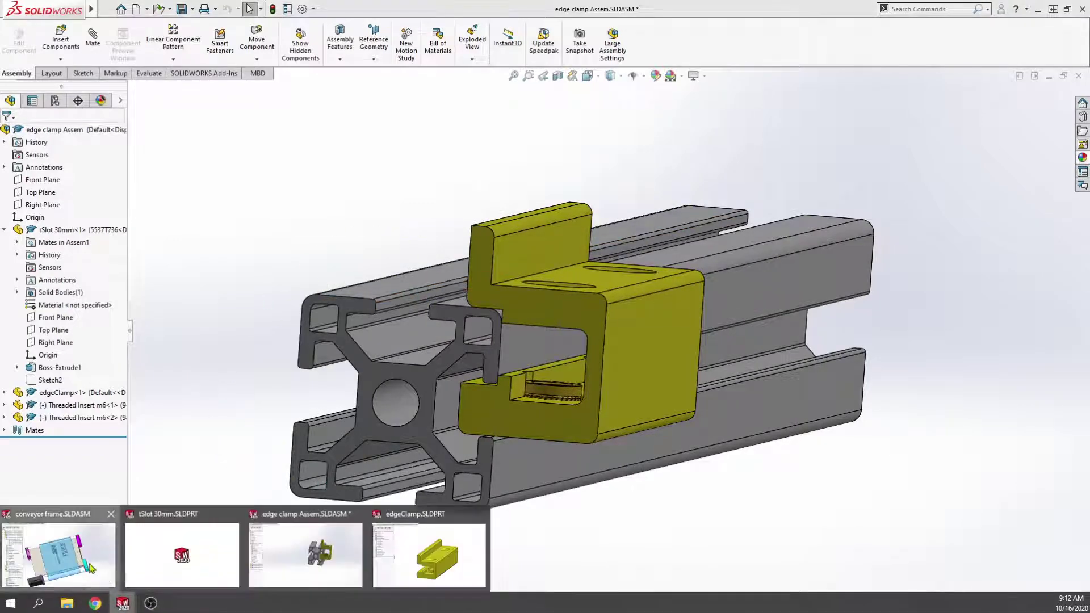
{"action": "left_click", "coordinate": [91, 568]}
{"action": "scroll", "coordinate": [577, 411], "scroll_direction": "down", "scroll_amount": 2}
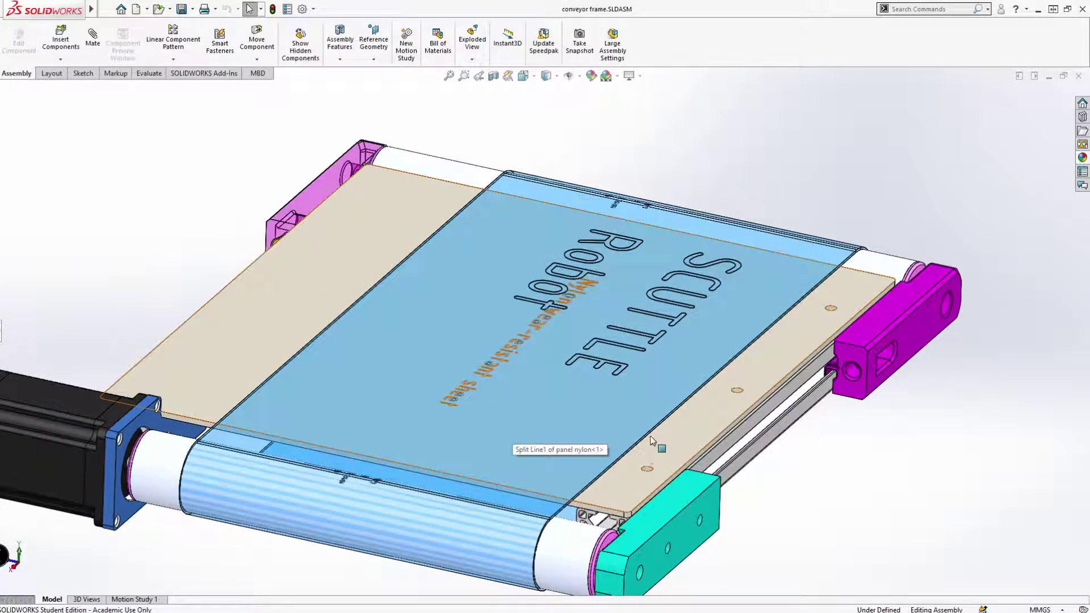
{"action": "middle_click_drag", "start_coordinate": [716, 415], "coordinate": [751, 388]}
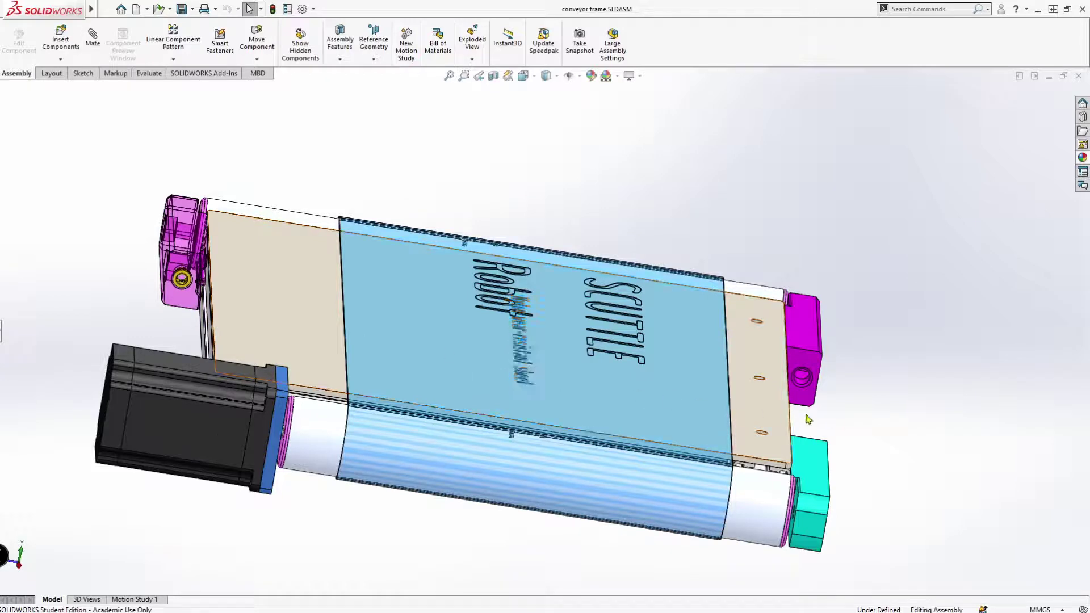
{"action": "mouse_move", "coordinate": [425, 360]}
{"action": "middle_mouse_down"}
{"action": "mouse_move", "coordinate": [460, 307]}
{"action": "mouse_move", "coordinate": [457, 379]}
{"action": "middle_mouse_up"}
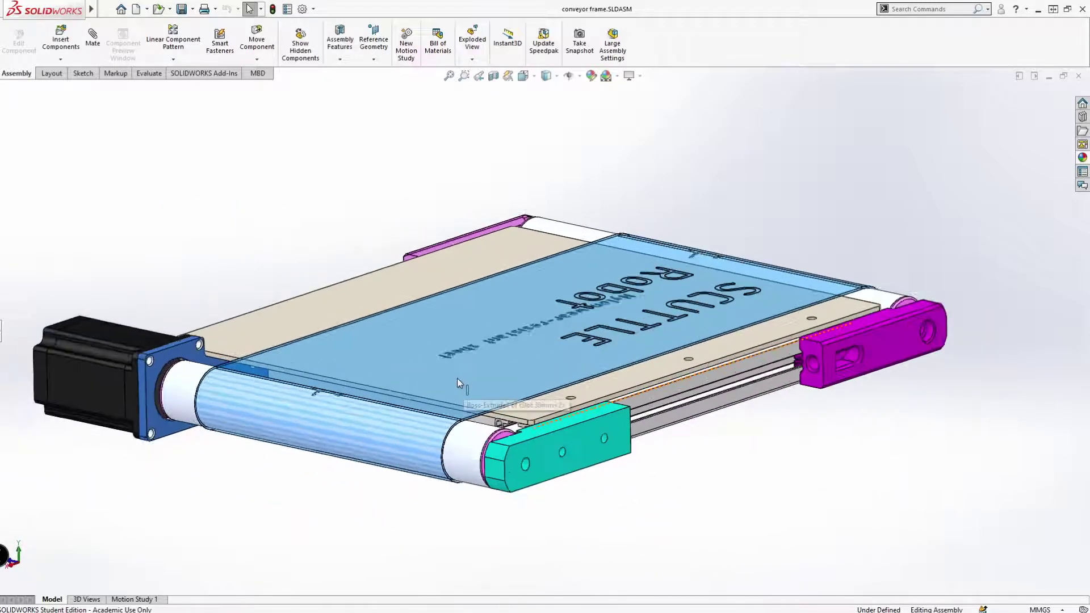
{"action": "scroll", "coordinate": [174, 352], "scroll_direction": "down", "scroll_amount": 3}
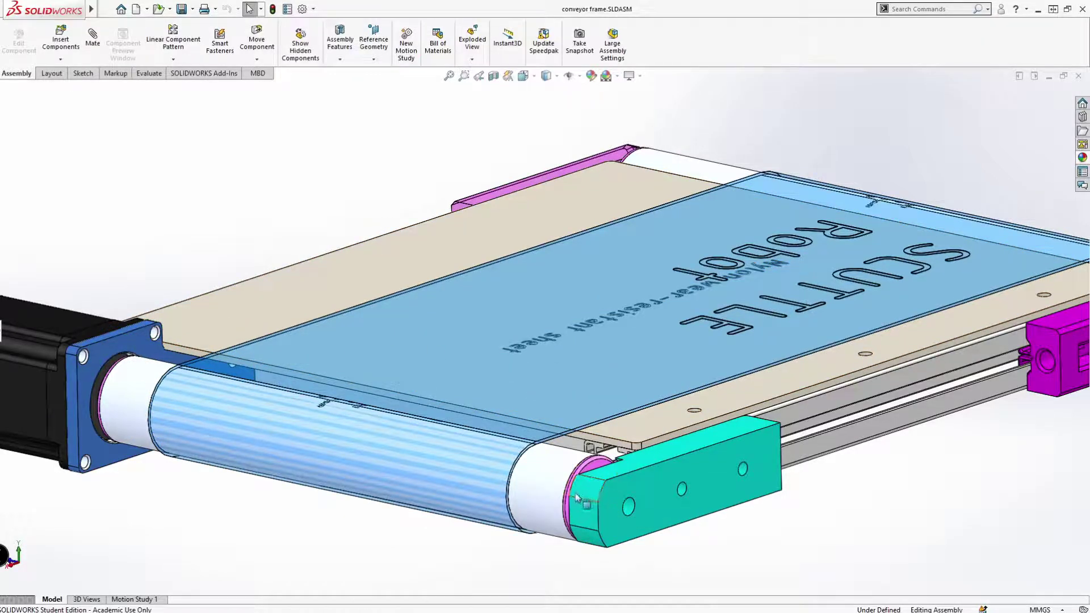
{"action": "scroll", "coordinate": [641, 300], "scroll_direction": "up", "scroll_amount": 3}
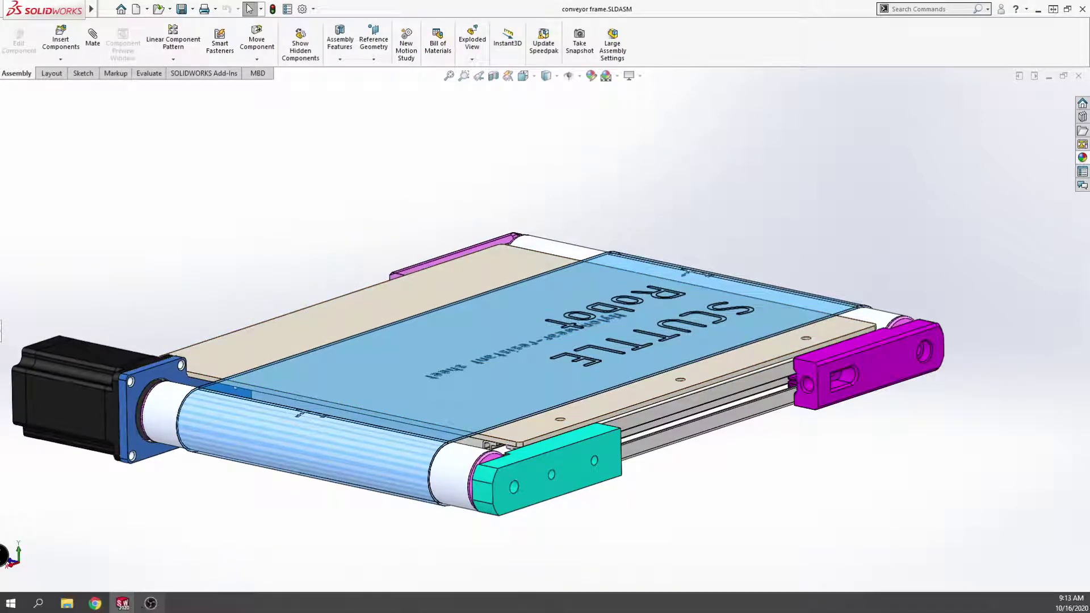
{"action": "mouse_move", "coordinate": [123, 603]}
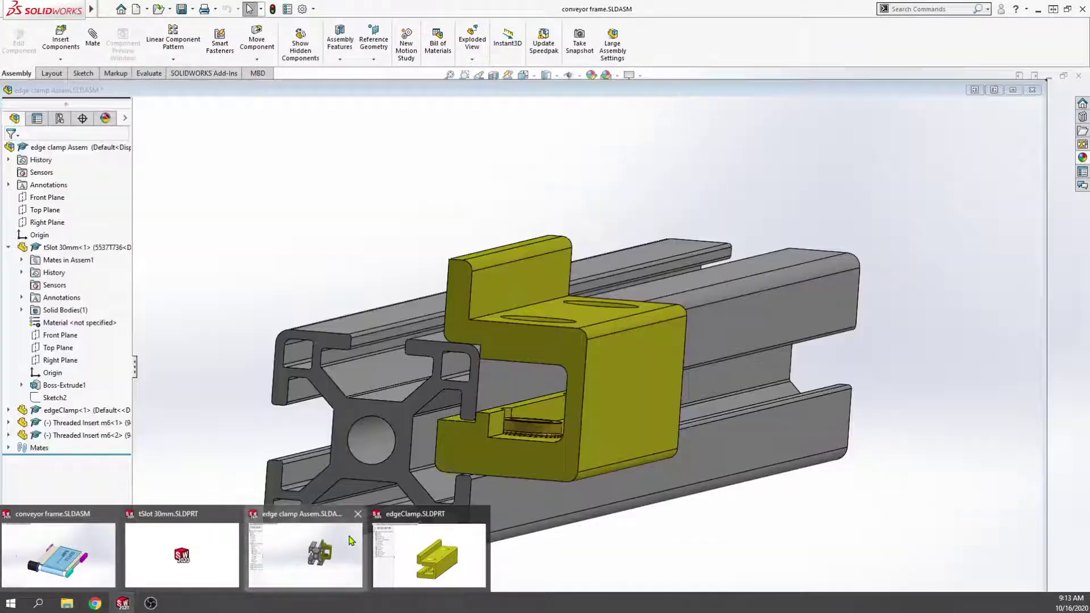
{"action": "left_click", "coordinate": [355, 543]}
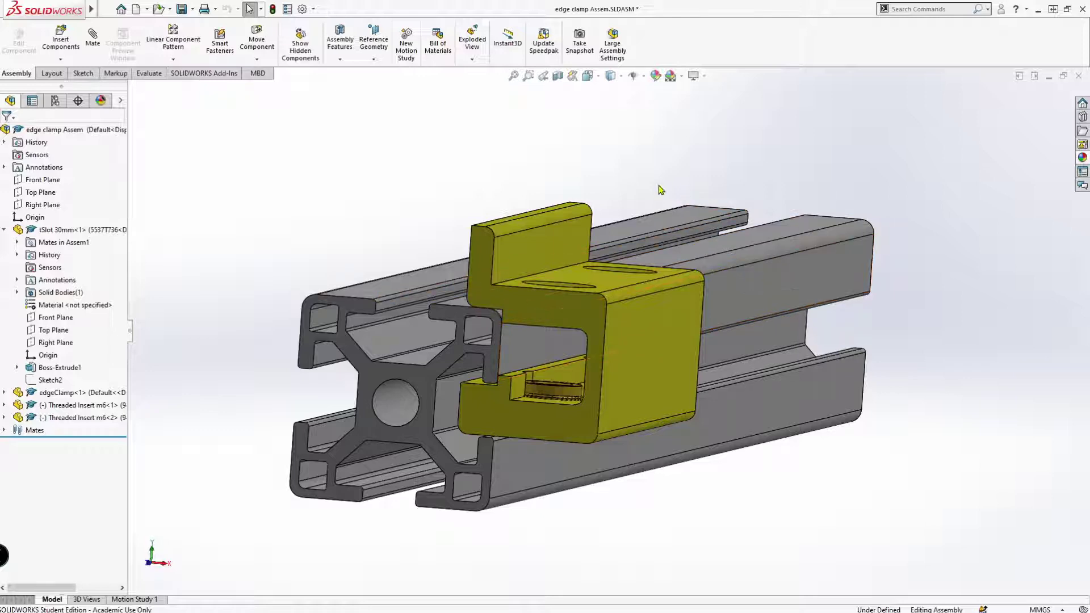
{"action": "mouse_move", "coordinate": [659, 189]}
{"action": "middle_mouse_down"}
{"action": "mouse_move", "coordinate": [646, 186]}
{"action": "mouse_move", "coordinate": [646, 245]}
{"action": "middle_mouse_up"}
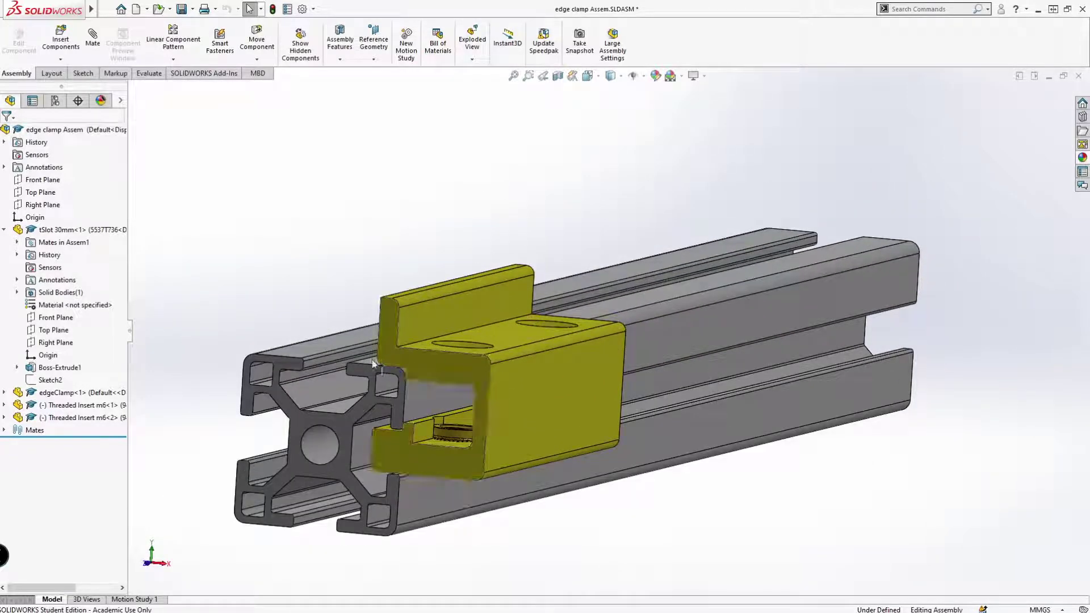
{"action": "left_click", "coordinate": [313, 354]}
{"action": "key", "text": "Escape"}
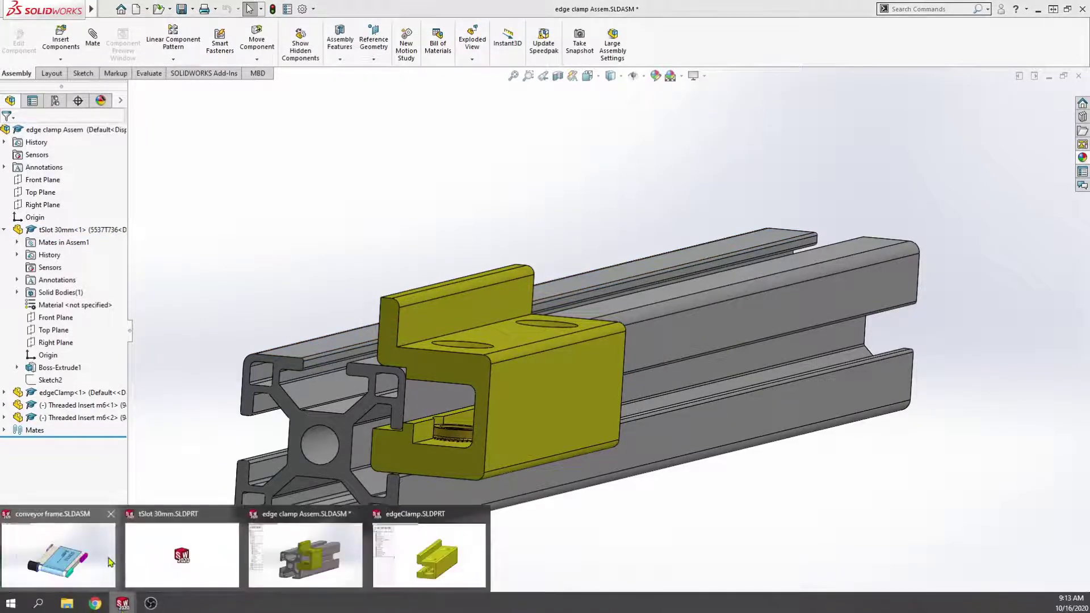
{"action": "mouse_move", "coordinate": [123, 603]}
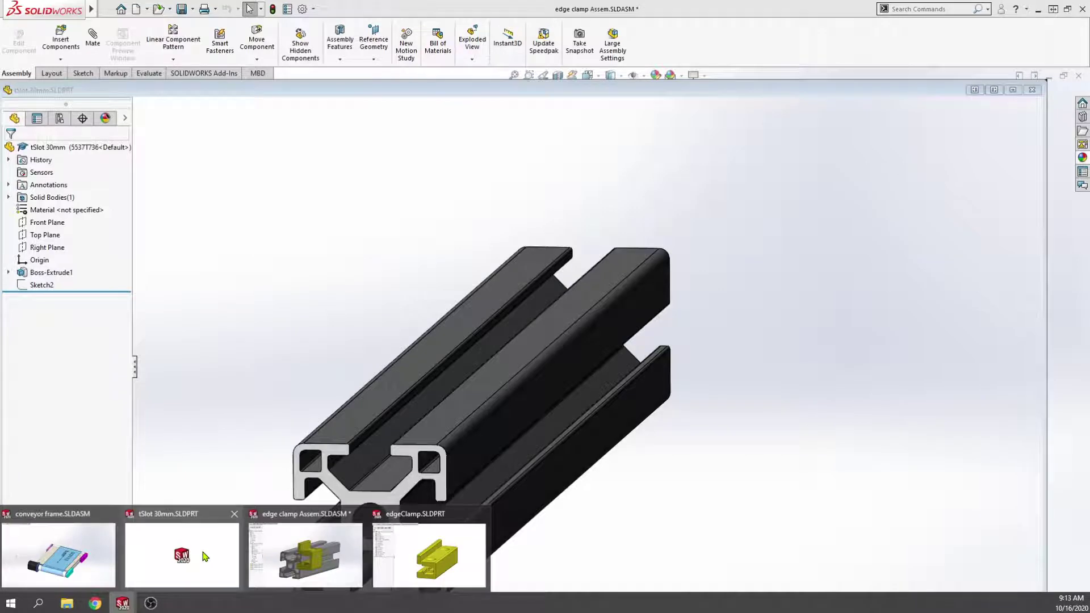
{"action": "left_click", "coordinate": [103, 553]}
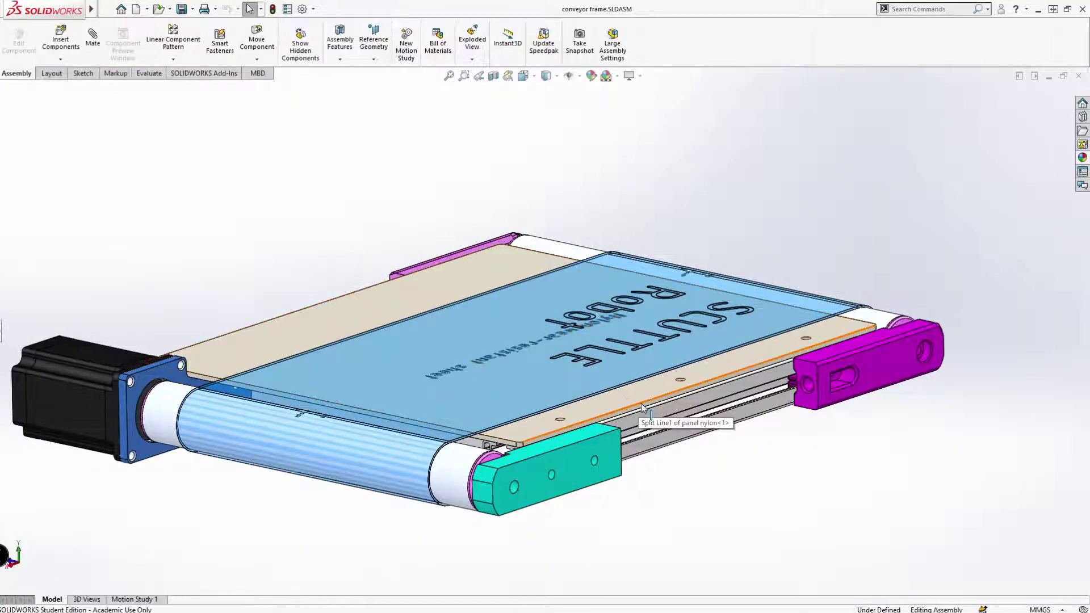
{"action": "scroll", "coordinate": [664, 398], "scroll_direction": "up", "scroll_amount": 1}
{"action": "scroll", "coordinate": [601, 382], "scroll_direction": "down", "scroll_amount": 3}
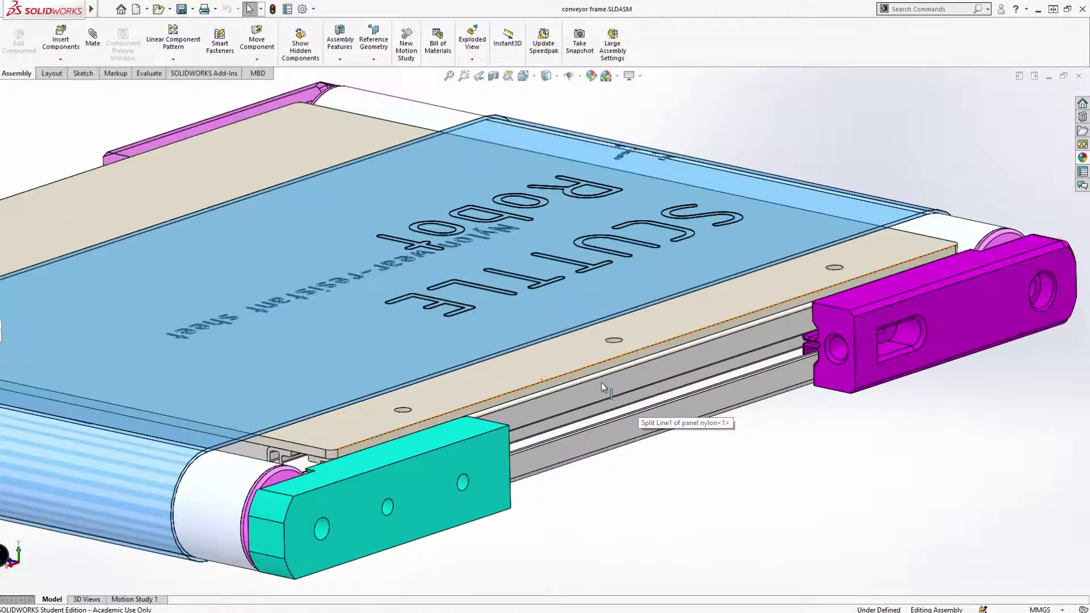
{"action": "scroll", "coordinate": [584, 425], "scroll_direction": "up", "scroll_amount": 3}
{"action": "scroll", "coordinate": [580, 400], "scroll_direction": "down", "scroll_amount": 1}
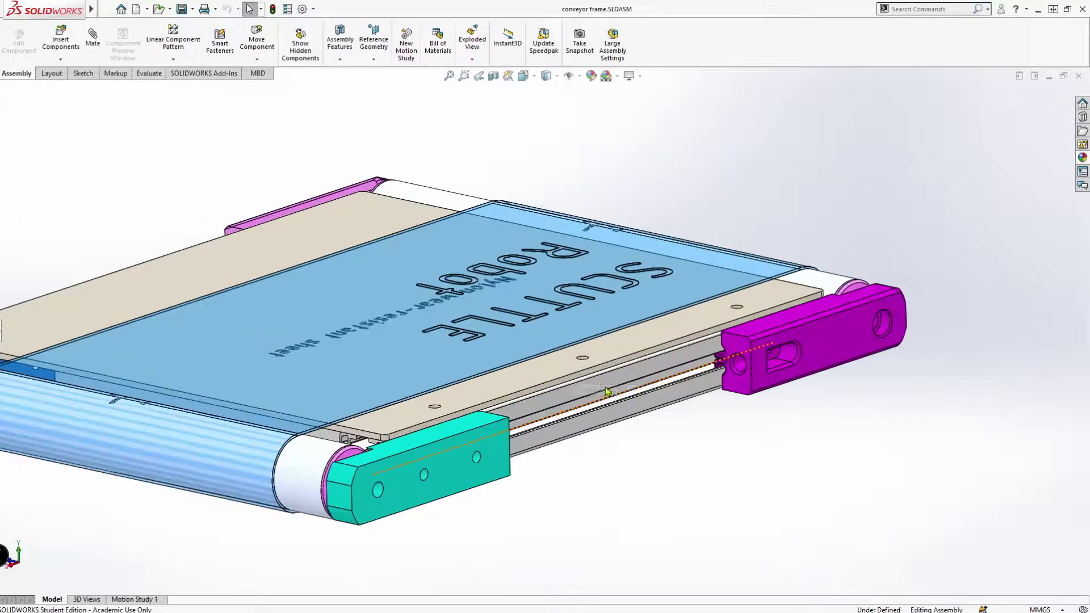
{"action": "scroll", "coordinate": [549, 351], "scroll_direction": "down", "scroll_amount": 1}
{"action": "scroll", "coordinate": [546, 348], "scroll_direction": "down", "scroll_amount": 1}
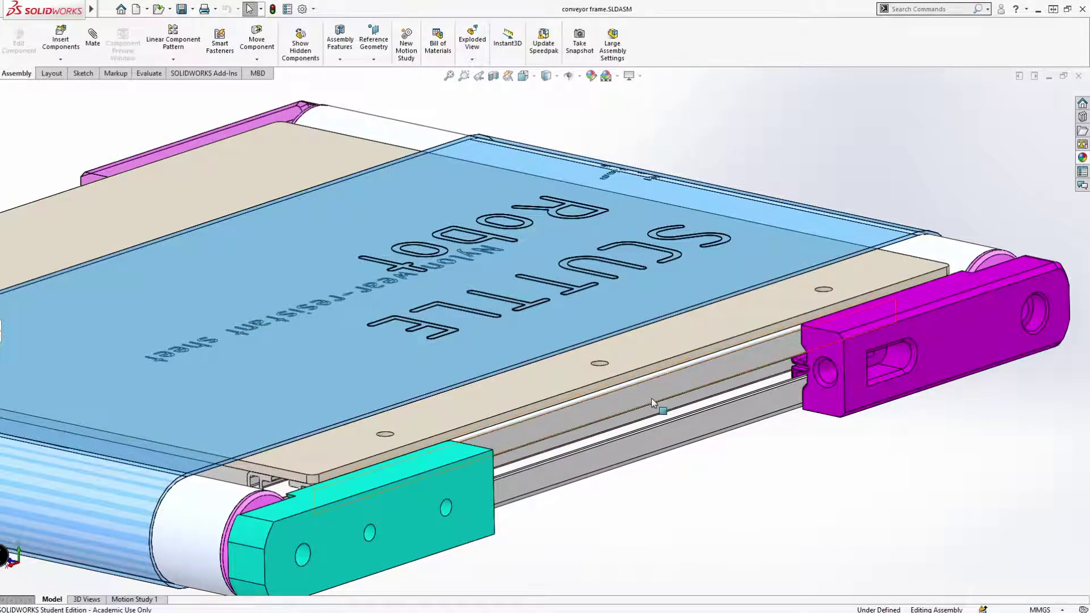
{"action": "middle_click_drag", "start_coordinate": [697, 469], "coordinate": [757, 455]}
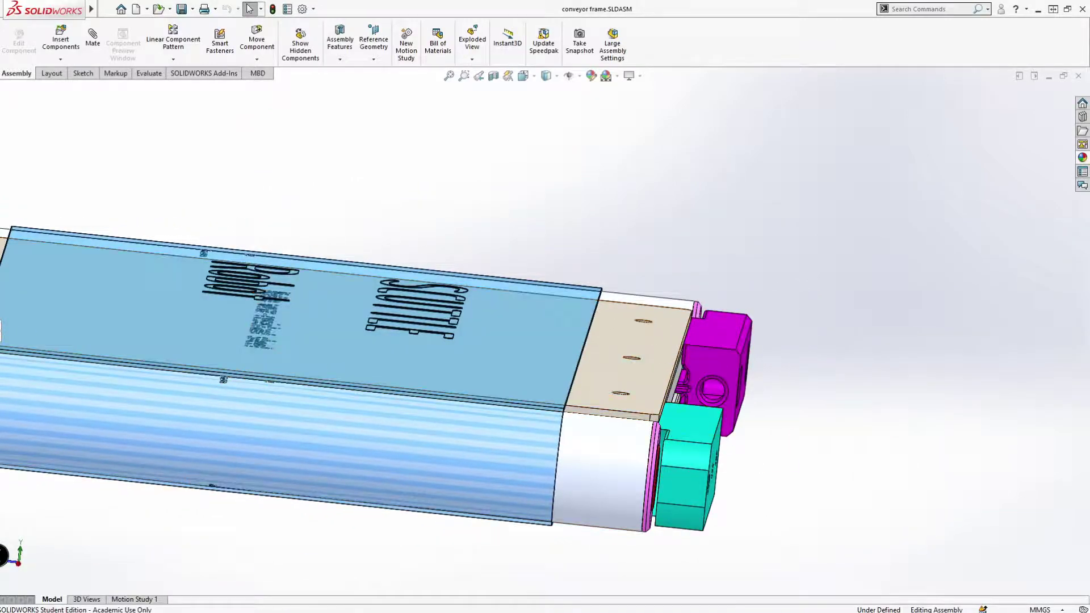
{"action": "mouse_move", "coordinate": [123, 603]}
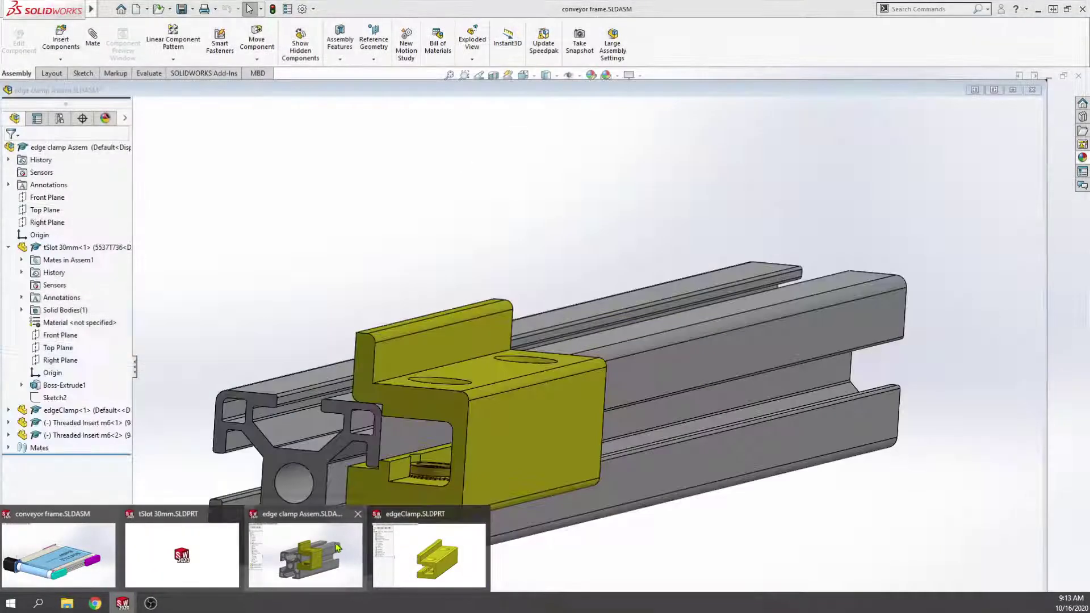
- Open the edge clamp assembly, hide the feature tree, and orbit to see the rail end-on
{"action": "left_click", "coordinate": [341, 554]}
{"action": "scroll", "coordinate": [442, 424], "scroll_direction": "down", "scroll_amount": 1}
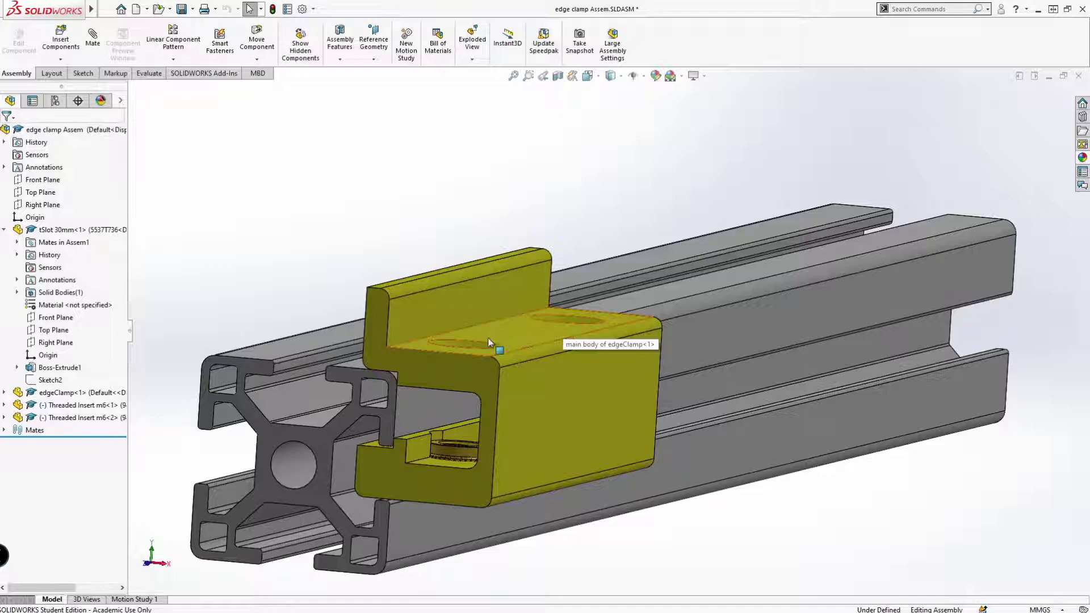
{"action": "middle_click_drag", "start_coordinate": [563, 322], "coordinate": [489, 352]}
{"action": "scroll", "coordinate": [490, 356], "scroll_direction": "up", "scroll_amount": 3}
{"action": "scroll", "coordinate": [483, 442], "scroll_direction": "down", "scroll_amount": 3}
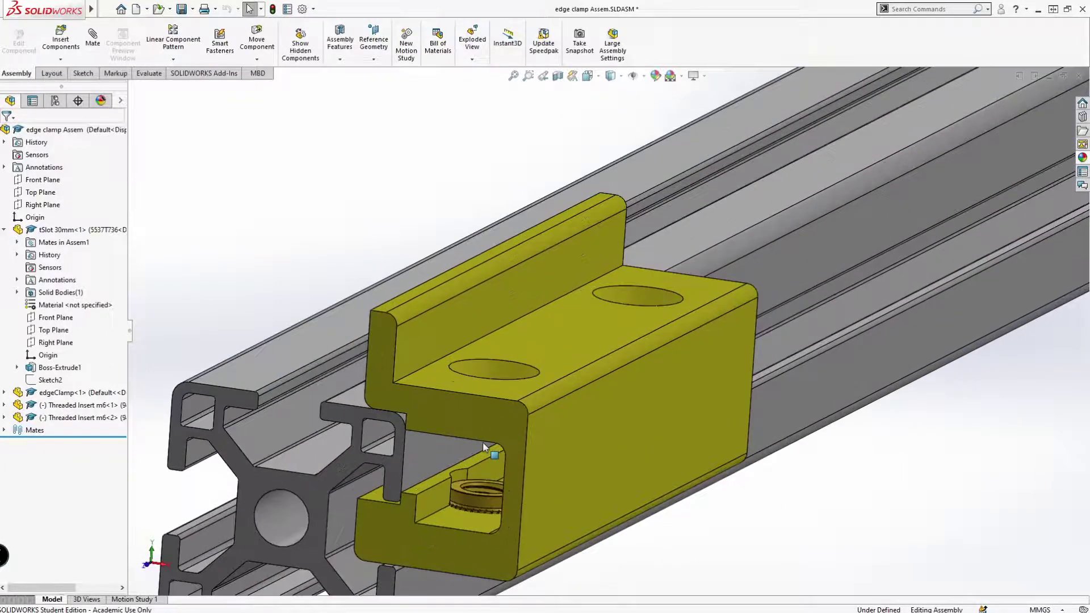
{"action": "scroll", "coordinate": [546, 412], "scroll_direction": "down", "scroll_amount": 1}
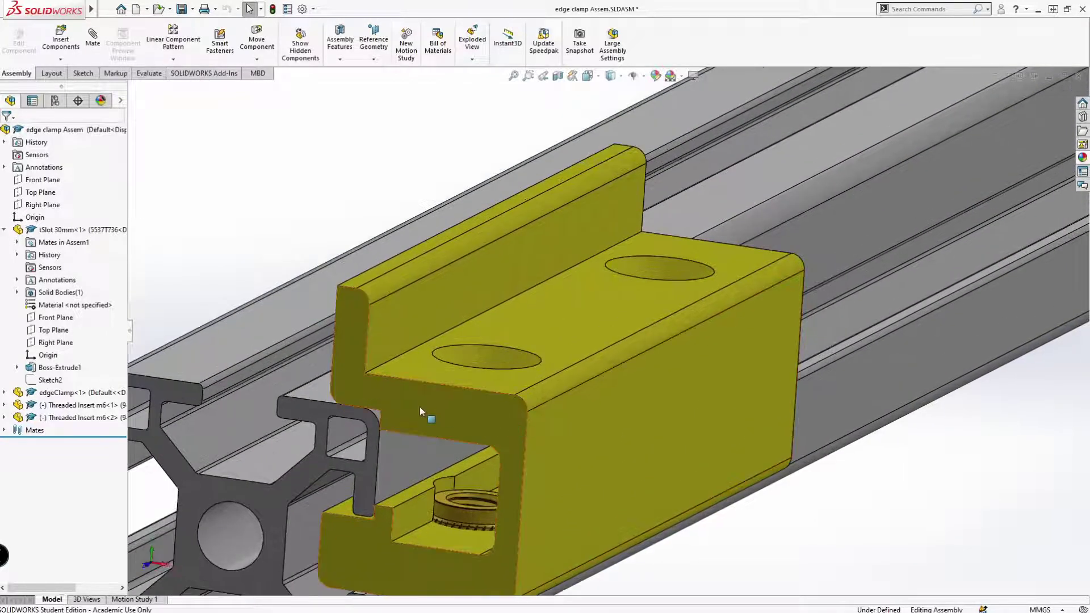
{"action": "scroll", "coordinate": [460, 434], "scroll_direction": "up", "scroll_amount": 3}
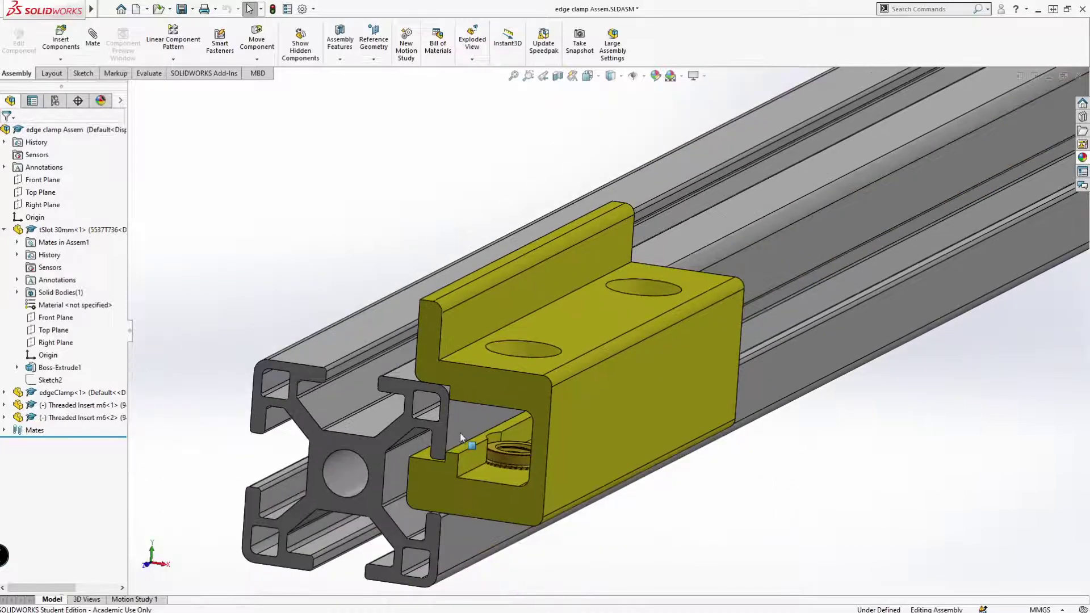
{"action": "scroll", "coordinate": [627, 409], "scroll_direction": "down", "scroll_amount": 3}
{"action": "scroll", "coordinate": [627, 409], "scroll_direction": "down", "scroll_amount": 1}
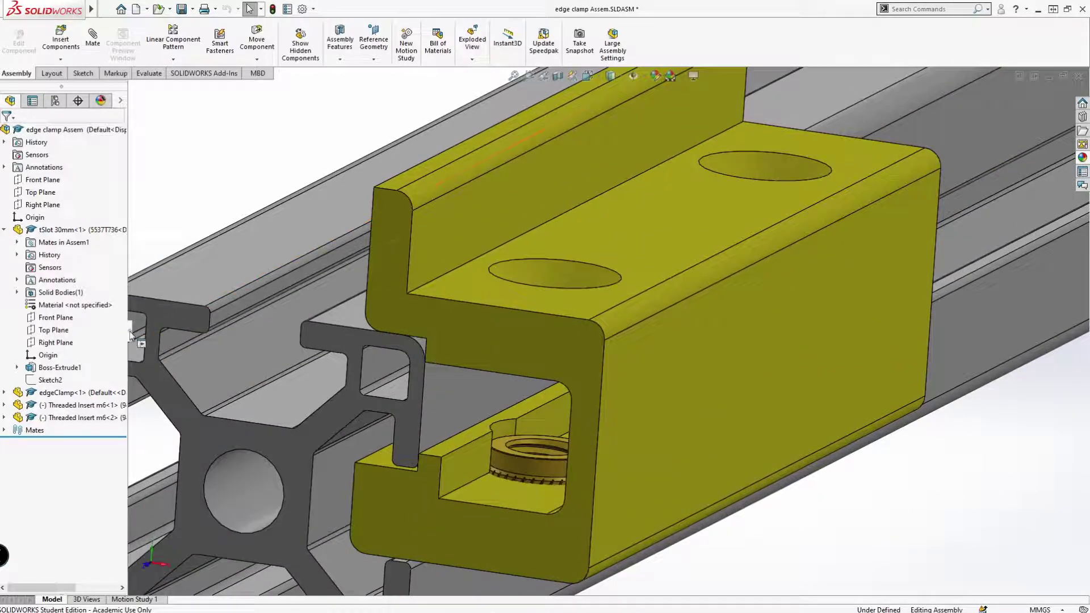
{"action": "key", "text": "F9"}
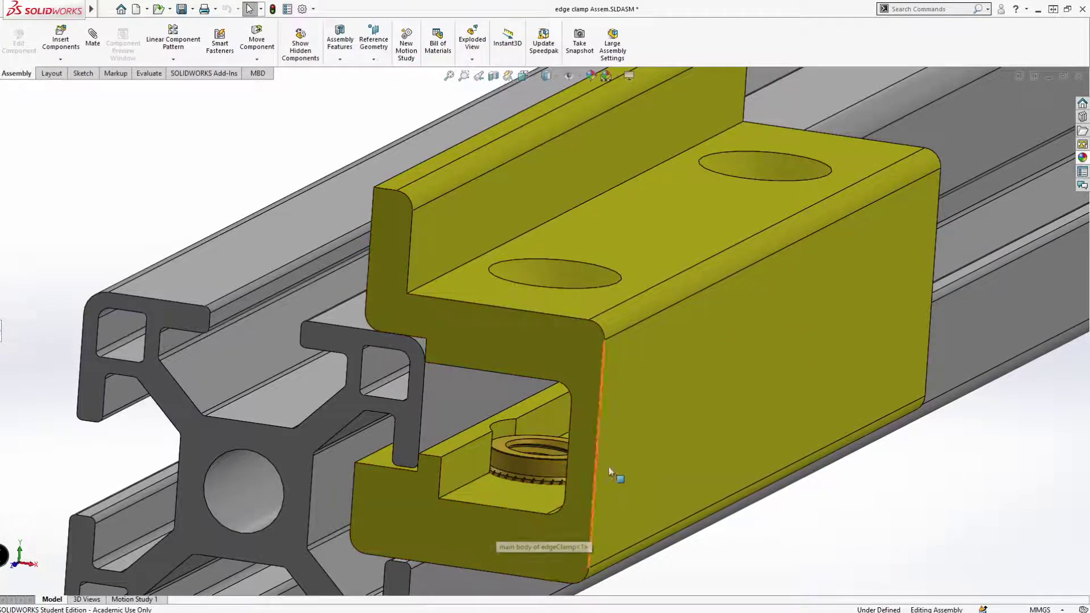
{"action": "mouse_move", "coordinate": [682, 448]}
{"action": "middle_mouse_down"}
{"action": "mouse_move", "coordinate": [647, 417]}
{"action": "mouse_move", "coordinate": [654, 410]}
{"action": "middle_mouse_up"}
{"action": "scroll", "coordinate": [654, 409], "scroll_direction": "up", "scroll_amount": 2}
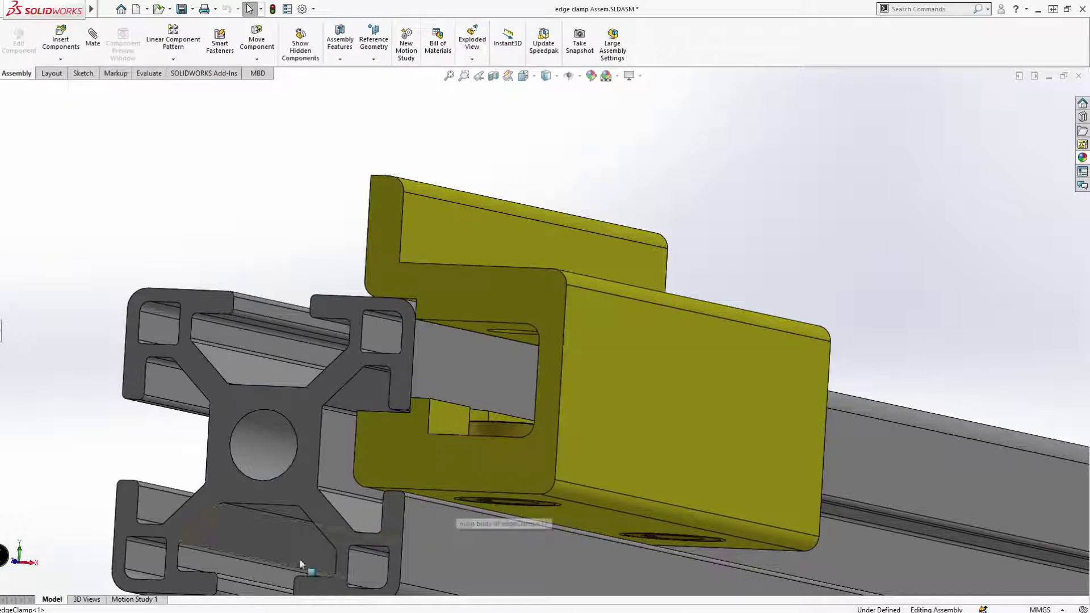
{"action": "scroll", "coordinate": [521, 358], "scroll_direction": "up", "scroll_amount": 3}
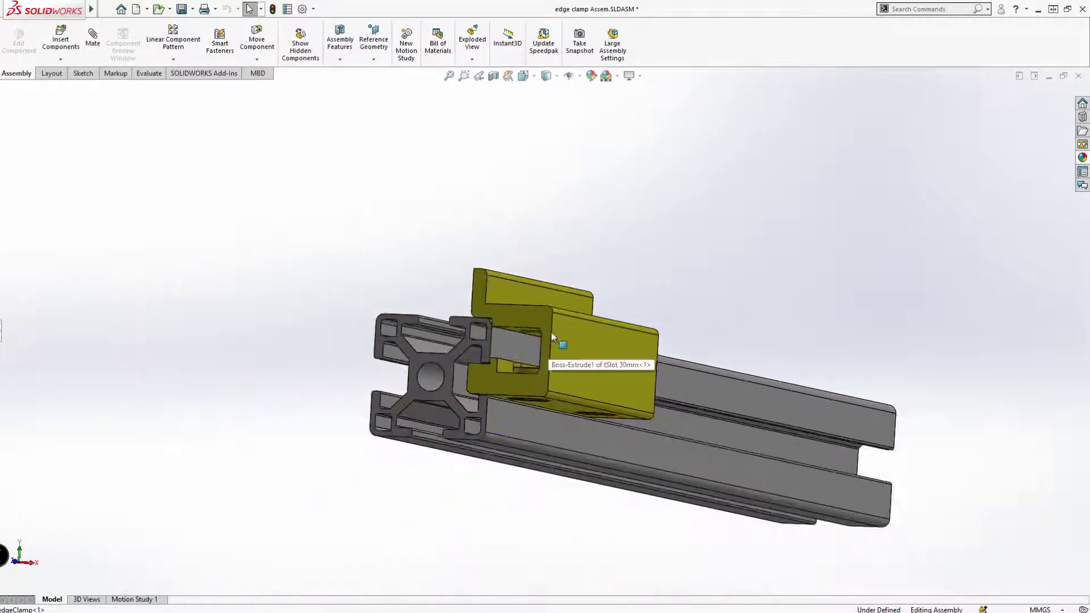
{"action": "scroll", "coordinate": [712, 339], "scroll_direction": "down", "scroll_amount": 1}
{"action": "middle_click_drag", "start_coordinate": [546, 291], "coordinate": [717, 353]}
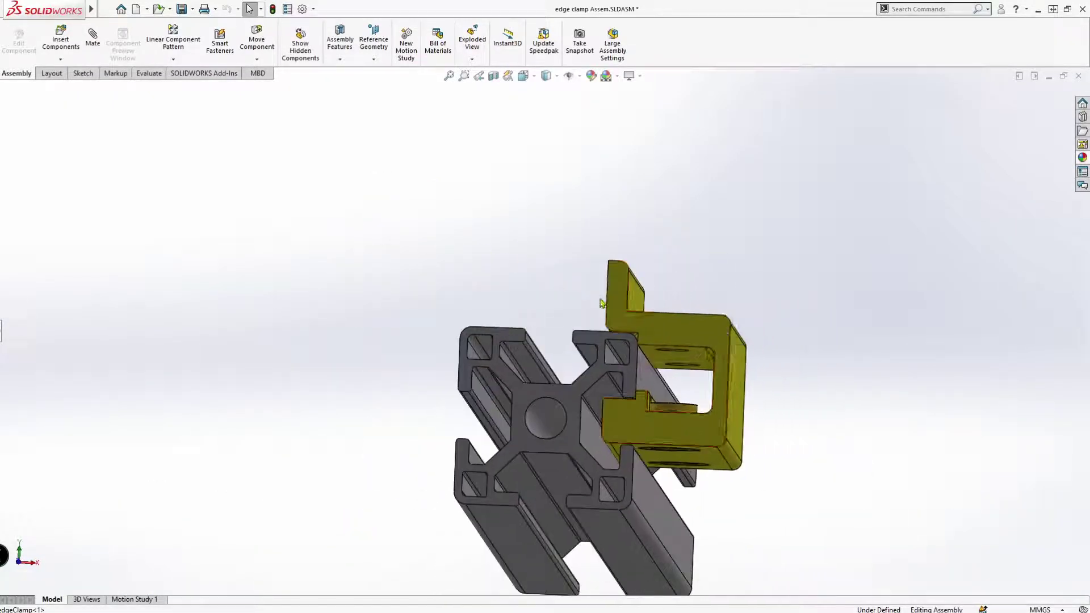
{"action": "scroll", "coordinate": [733, 409], "scroll_direction": "down", "scroll_amount": 2}
{"action": "middle_click_drag", "start_coordinate": [738, 389], "coordinate": [690, 422]}
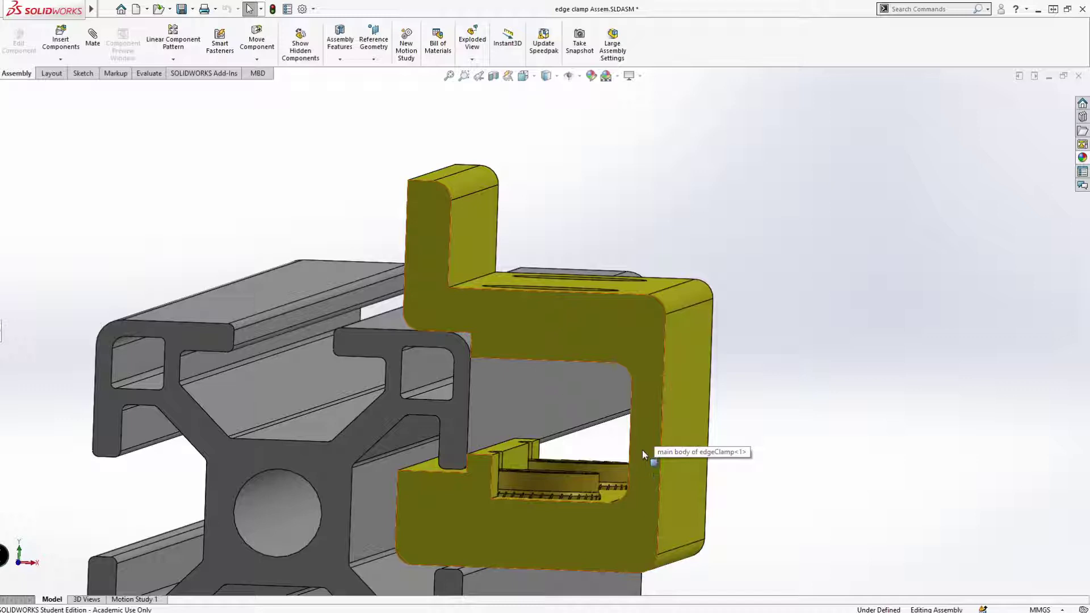
- Drag the threaded insert into the clamp's lower slot and return to isometric
{"action": "left_click", "coordinate": [559, 491]}
{"action": "left_click", "coordinate": [818, 346]}
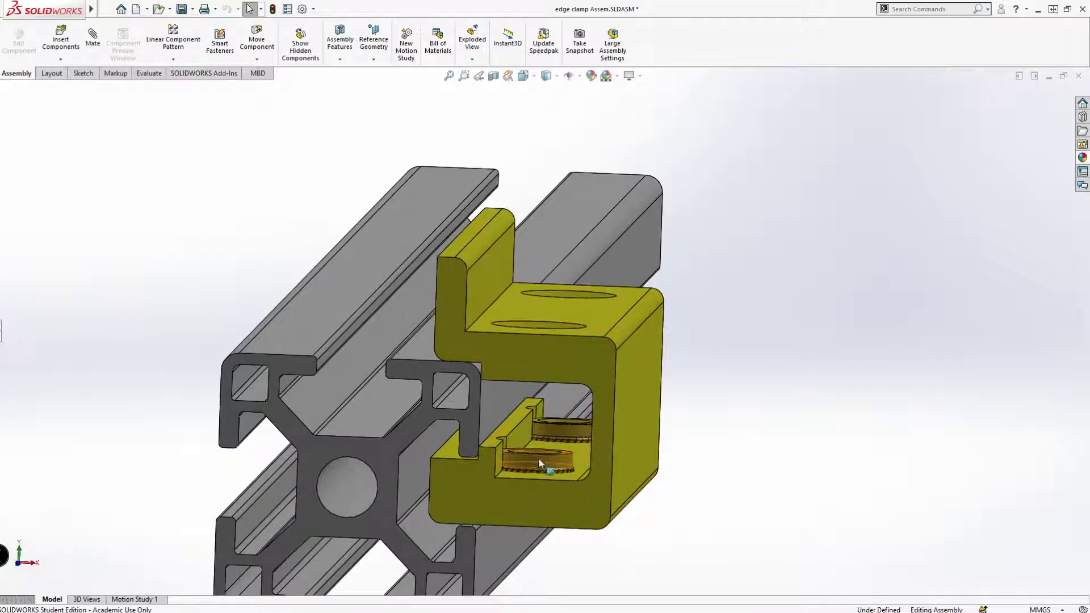
{"action": "scroll", "coordinate": [533, 464], "scroll_direction": "down", "scroll_amount": 2}
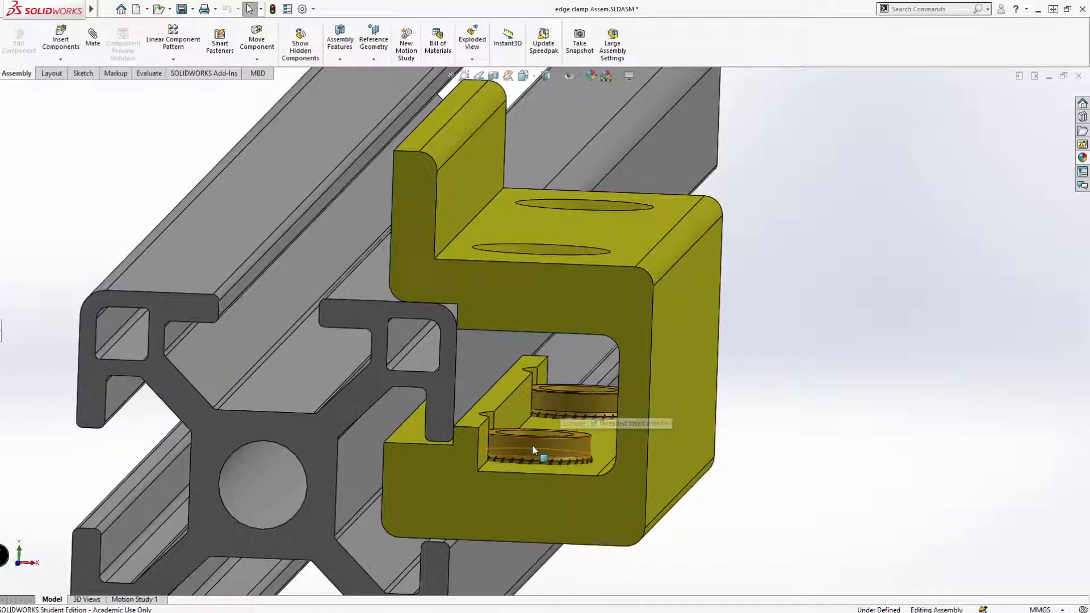
{"action": "scroll", "coordinate": [533, 445], "scroll_direction": "up", "scroll_amount": 3}
{"action": "scroll", "coordinate": [588, 279], "scroll_direction": "down", "scroll_amount": 3}
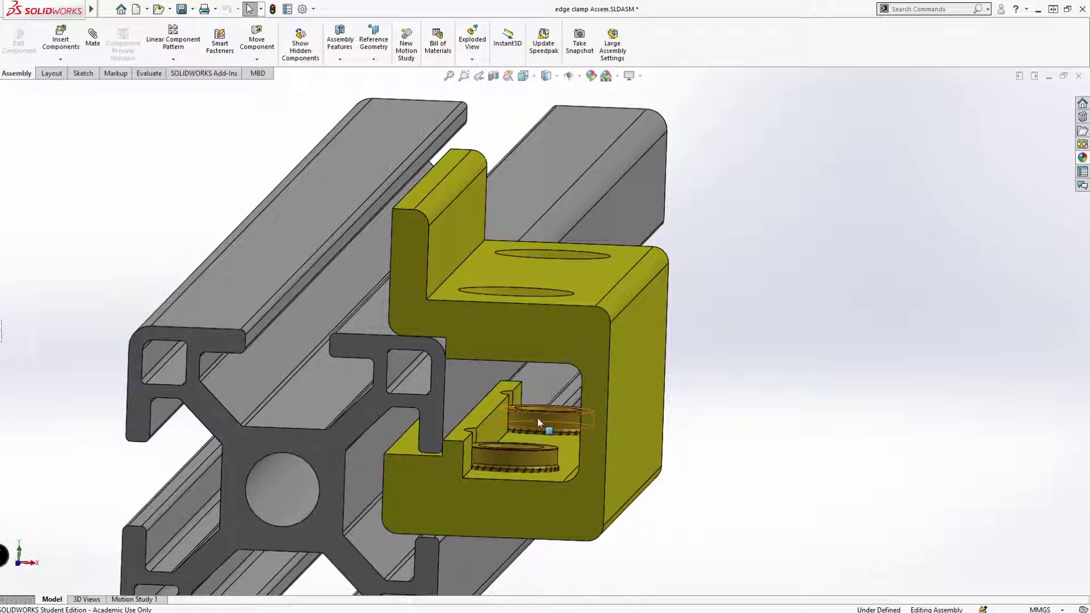
{"action": "left_click_drag", "start_coordinate": [517, 427], "coordinate": [539, 418]}
{"action": "key", "text": "ctrl+7"}
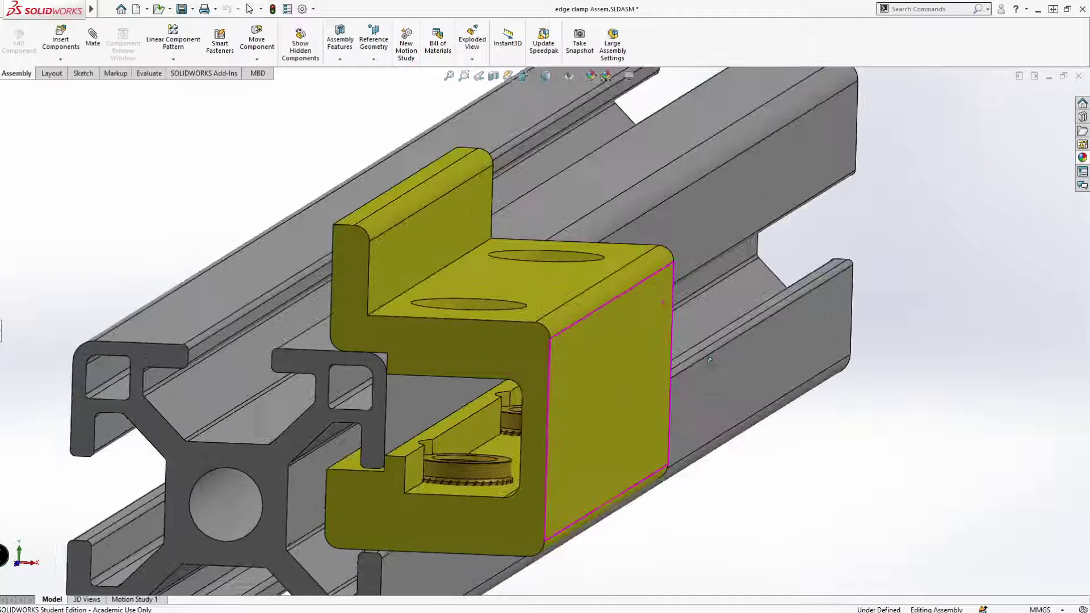
{"action": "scroll", "coordinate": [560, 317], "scroll_direction": "down", "scroll_amount": 2}
{"action": "scroll", "coordinate": [553, 320], "scroll_direction": "down", "scroll_amount": 3}
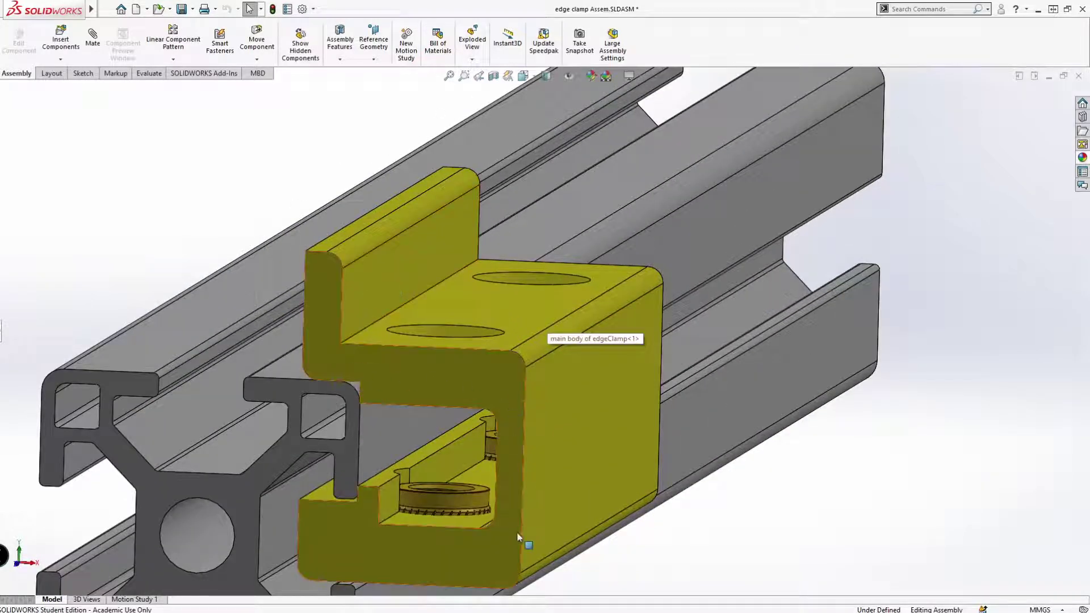
{"action": "scroll", "coordinate": [620, 425], "scroll_direction": "up", "scroll_amount": 2}
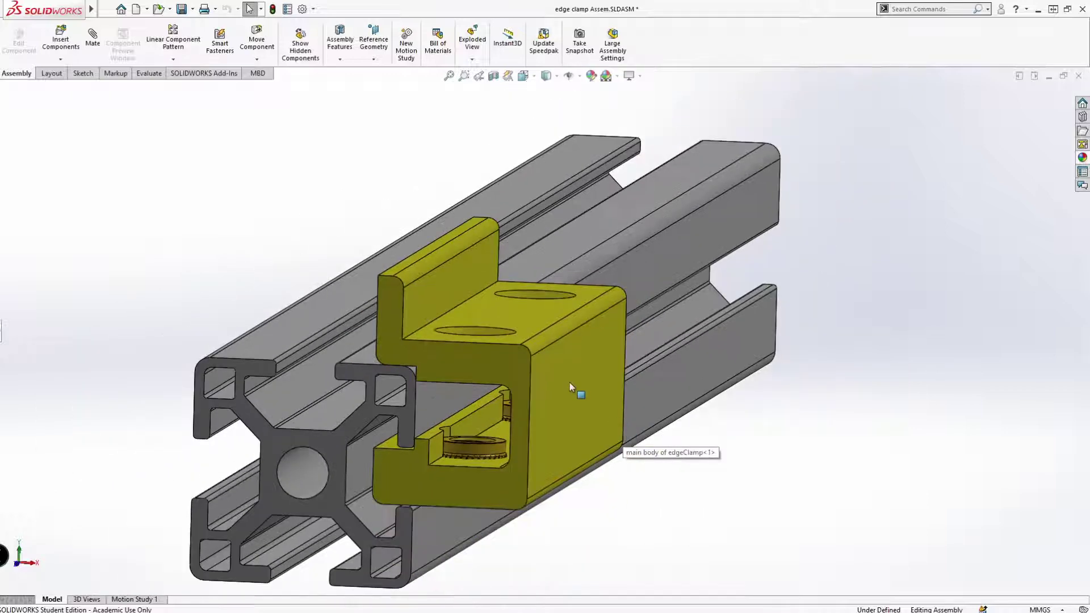
{"action": "scroll", "coordinate": [570, 382], "scroll_direction": "up", "scroll_amount": 1}
{"action": "scroll", "coordinate": [560, 345], "scroll_direction": "down", "scroll_amount": 3}
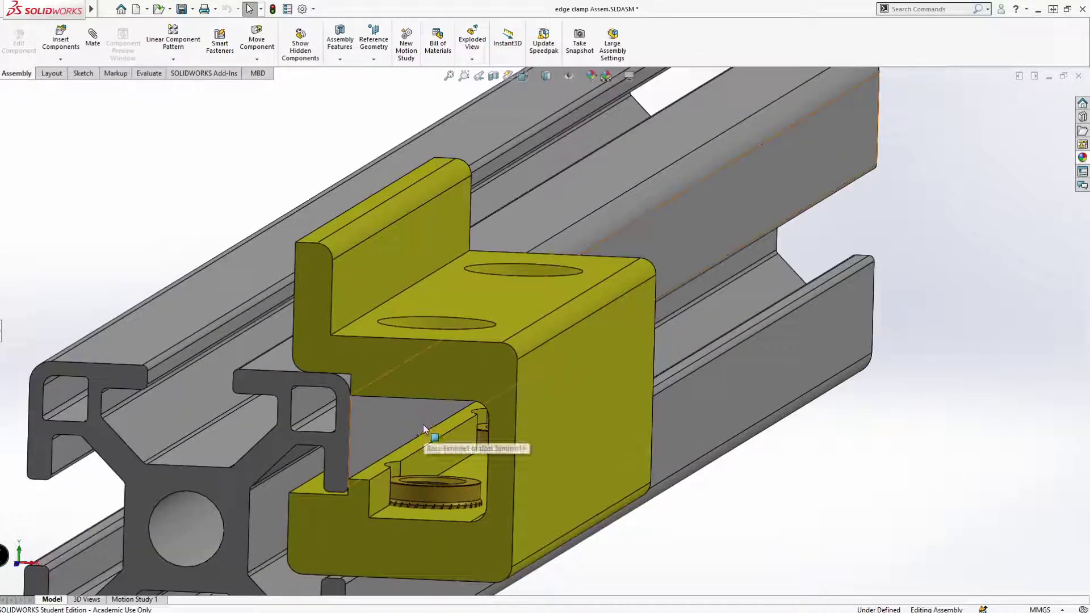
{"action": "scroll", "coordinate": [423, 424], "scroll_direction": "up", "scroll_amount": 3}
- View the T-slot rail's end face squarely with Normal To
{"action": "middle_click_drag", "start_coordinate": [452, 400], "coordinate": [420, 408]}
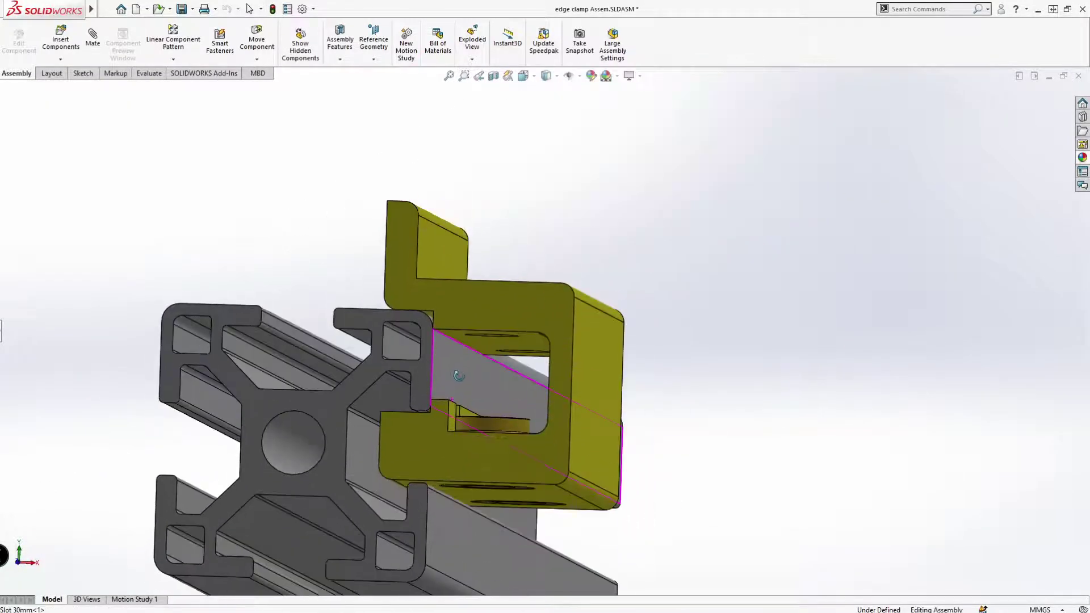
{"action": "left_click", "coordinate": [420, 389]}
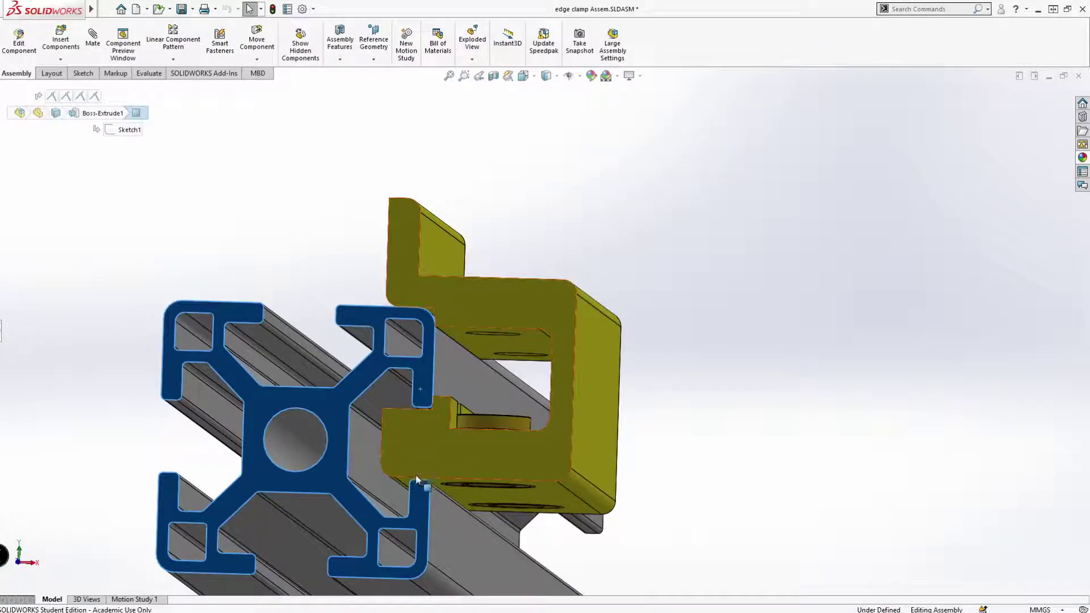
{"action": "key", "text": "ctrl+8"}
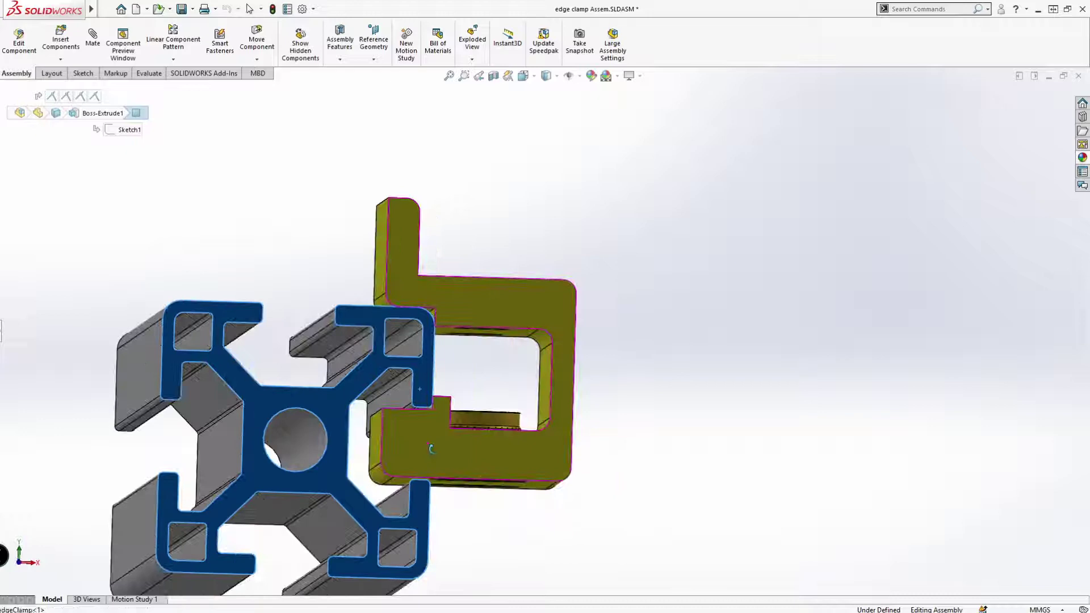
{"action": "scroll", "coordinate": [433, 449], "scroll_direction": "down", "scroll_amount": 5}
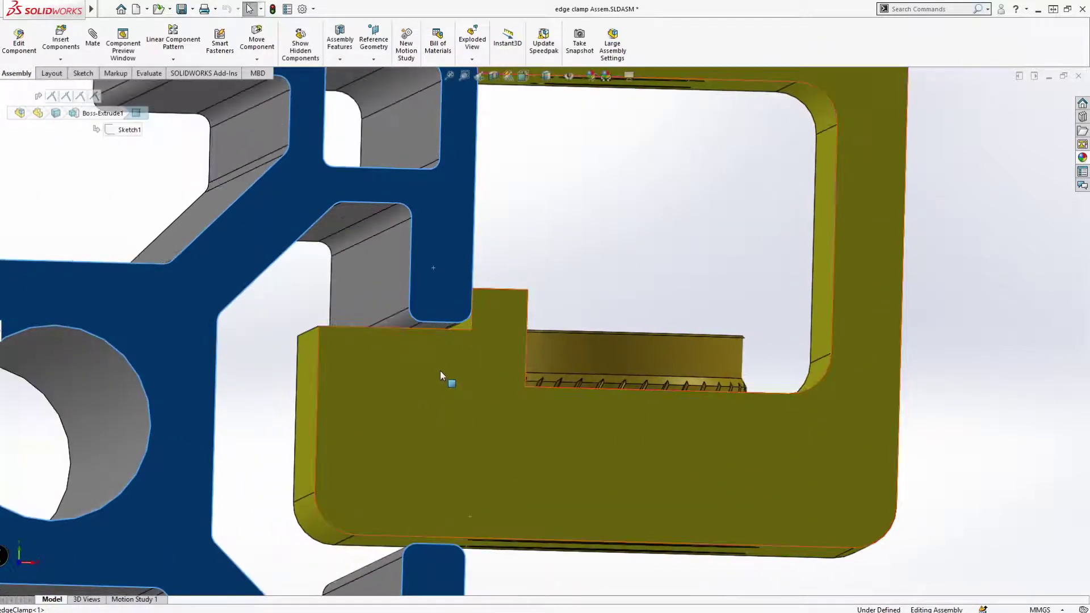
{"action": "scroll", "coordinate": [433, 426], "scroll_direction": "up", "scroll_amount": 3}
{"action": "scroll", "coordinate": [434, 431], "scroll_direction": "up", "scroll_amount": 3}
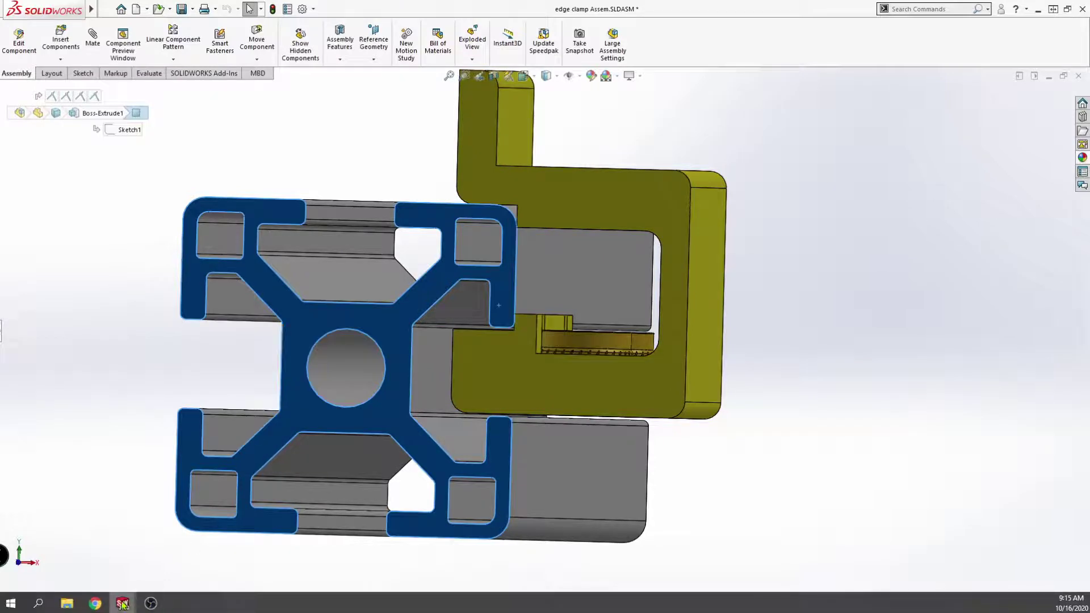
{"action": "mouse_move", "coordinate": [123, 604]}
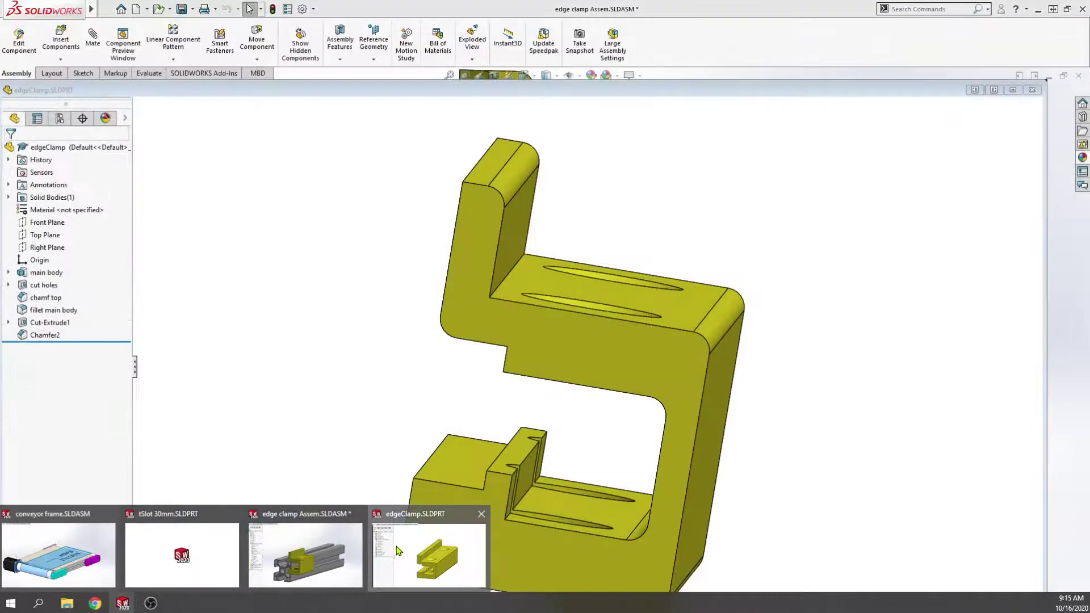
- In edgeClamp.SLDPRT, roll the feature tree back to just after main body
{"action": "left_click", "coordinate": [430, 554]}
{"action": "right_click", "coordinate": [67, 255]}
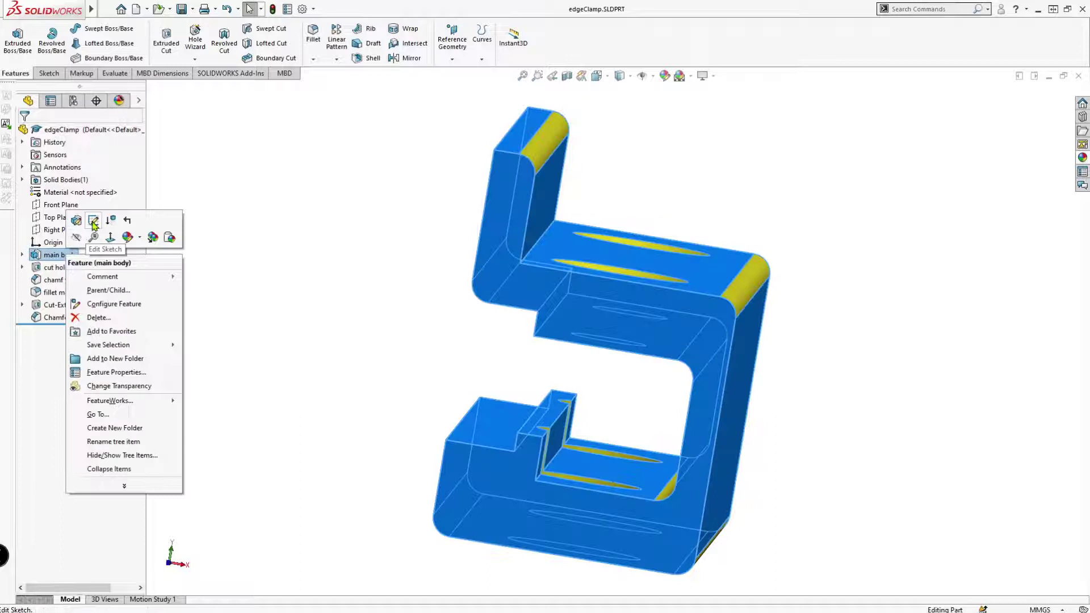
{"action": "left_click", "coordinate": [267, 255]}
{"action": "left_click_drag", "start_coordinate": [113, 325], "coordinate": [121, 264]}
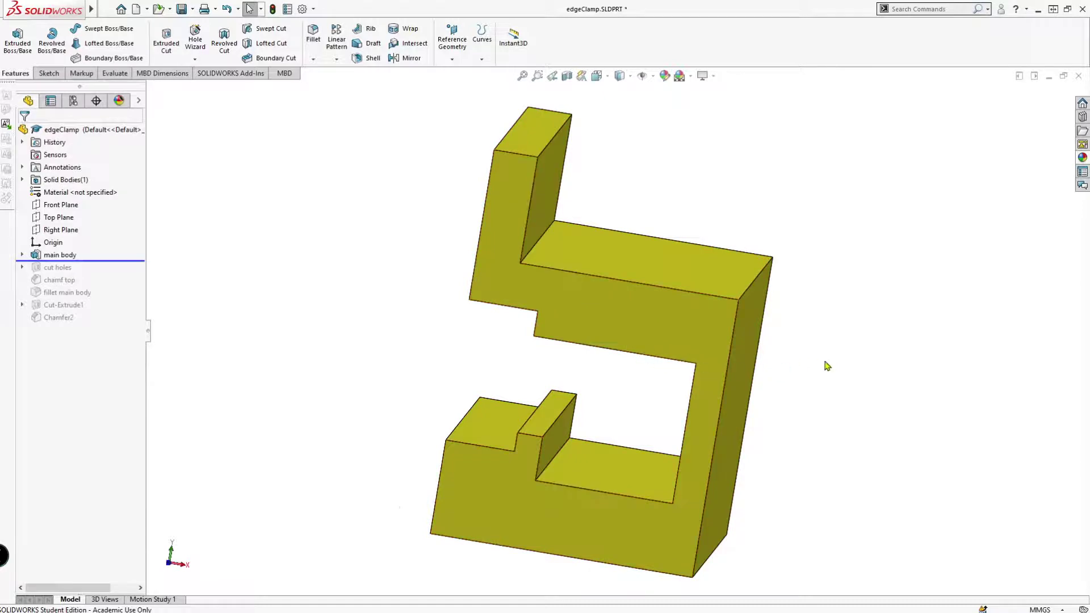
- Expand main body and start editing Sketch1
{"action": "mouse_move", "coordinate": [826, 366]}
{"action": "middle_mouse_down"}
{"action": "mouse_move", "coordinate": [823, 336]}
{"action": "mouse_move", "coordinate": [826, 360]}
{"action": "mouse_move", "coordinate": [820, 340]}
{"action": "mouse_move", "coordinate": [820, 358]}
{"action": "mouse_move", "coordinate": [808, 348]}
{"action": "middle_mouse_up"}
{"action": "scroll", "coordinate": [808, 348], "scroll_direction": "down", "scroll_amount": 2}
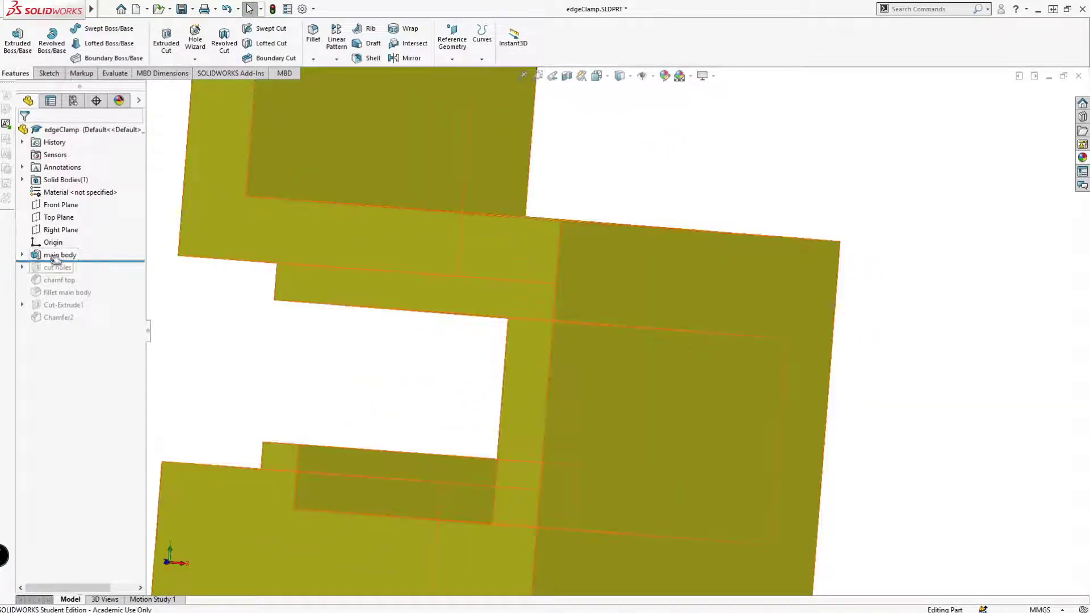
{"action": "left_click", "coordinate": [23, 255]}
{"action": "right_click", "coordinate": [60, 267]}
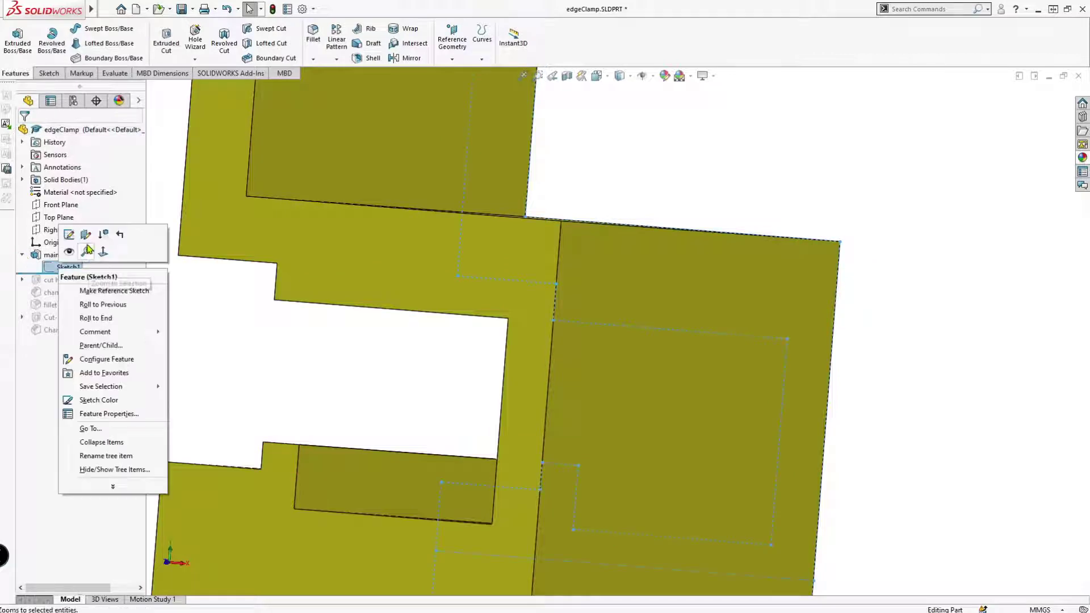
{"action": "left_click", "coordinate": [156, 246]}
{"action": "scroll", "coordinate": [587, 285], "scroll_direction": "up", "scroll_amount": 5}
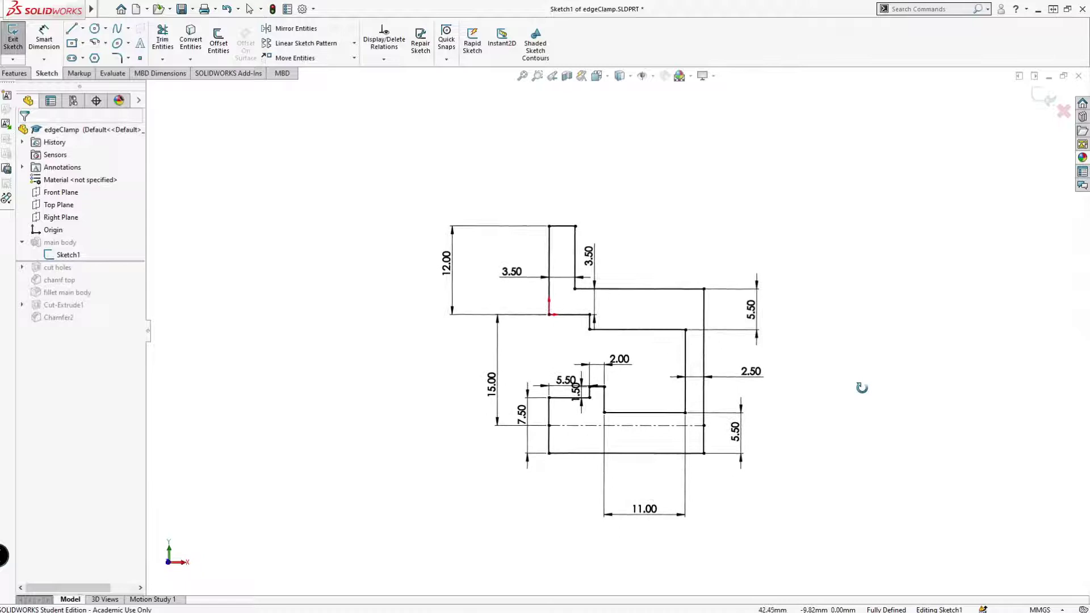
{"action": "scroll", "coordinate": [758, 375], "scroll_direction": "down", "scroll_amount": 1}
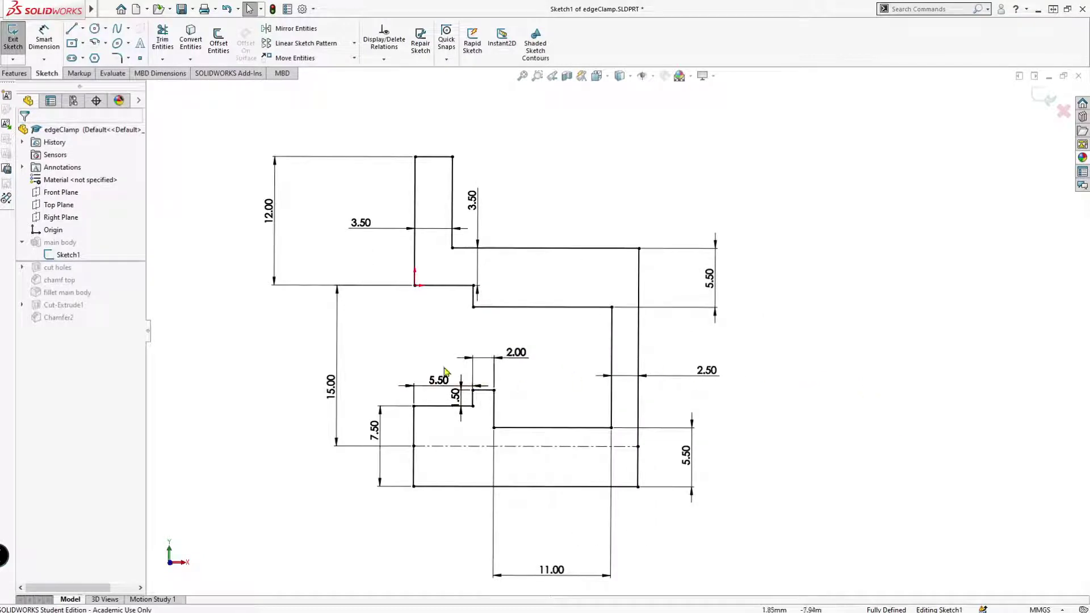
{"action": "scroll", "coordinate": [487, 353], "scroll_direction": "down", "scroll_amount": 1}
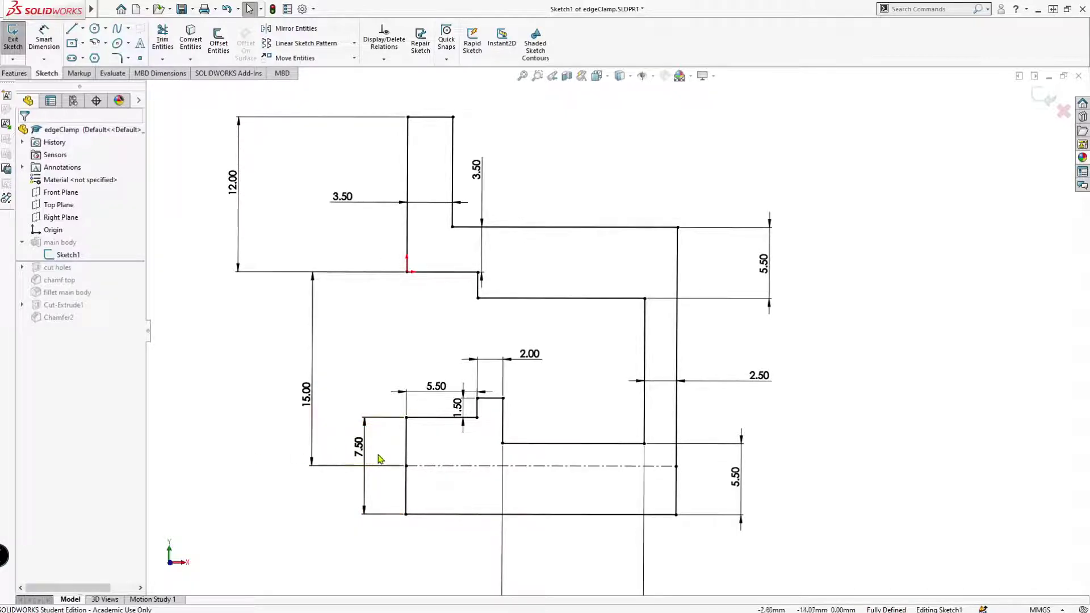
{"action": "scroll", "coordinate": [380, 478], "scroll_direction": "down", "scroll_amount": 2}
{"action": "scroll", "coordinate": [384, 433], "scroll_direction": "up", "scroll_amount": 2}
{"action": "scroll", "coordinate": [779, 196], "scroll_direction": "down", "scroll_amount": 1}
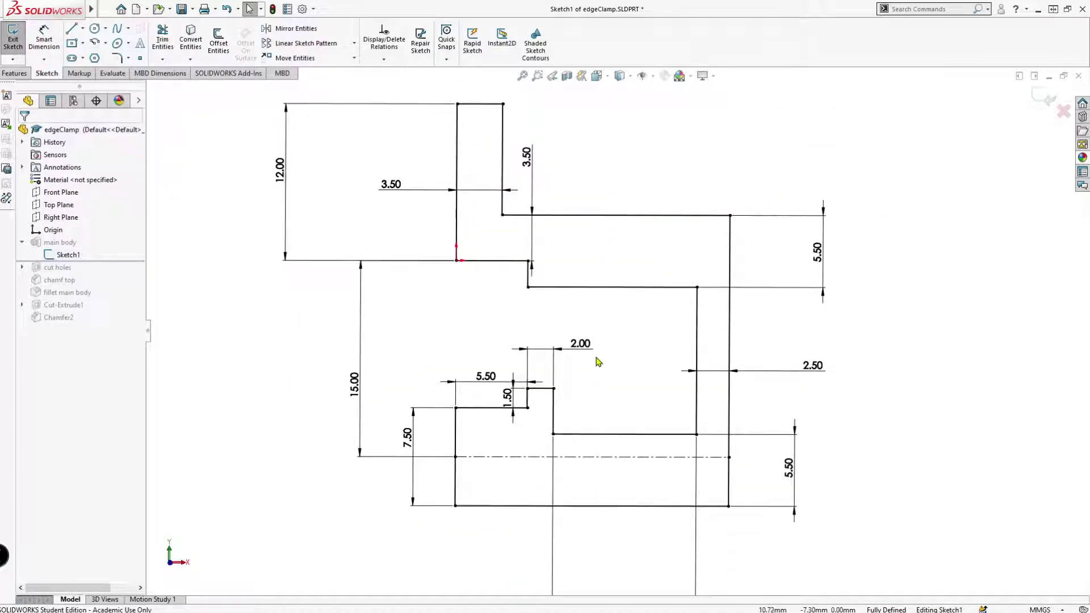
- Move the 7.50 dimension label lower and review the vertical edge's relations
{"action": "left_click_drag", "start_coordinate": [409, 437], "coordinate": [408, 473]}
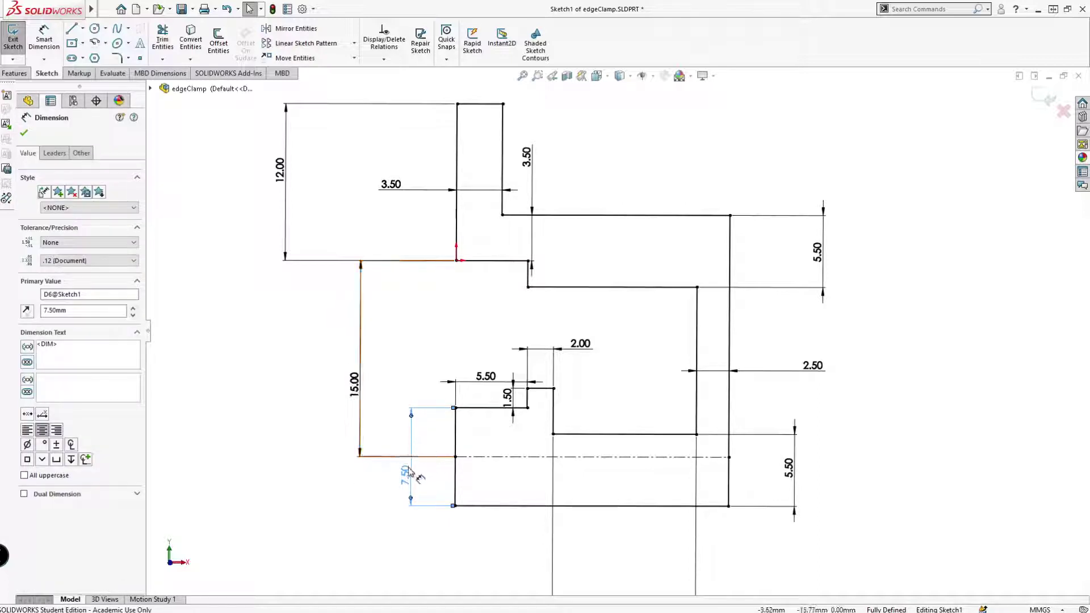
{"action": "left_click_drag", "start_coordinate": [408, 473], "coordinate": [407, 475]}
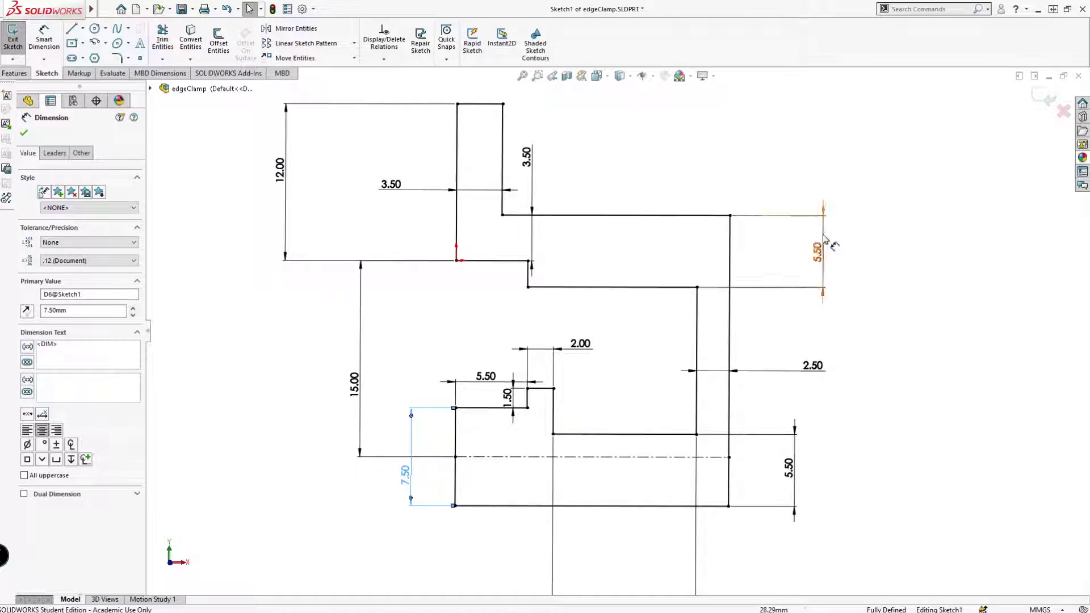
{"action": "scroll", "coordinate": [596, 392], "scroll_direction": "up", "scroll_amount": 1}
{"action": "scroll", "coordinate": [528, 395], "scroll_direction": "down", "scroll_amount": 1}
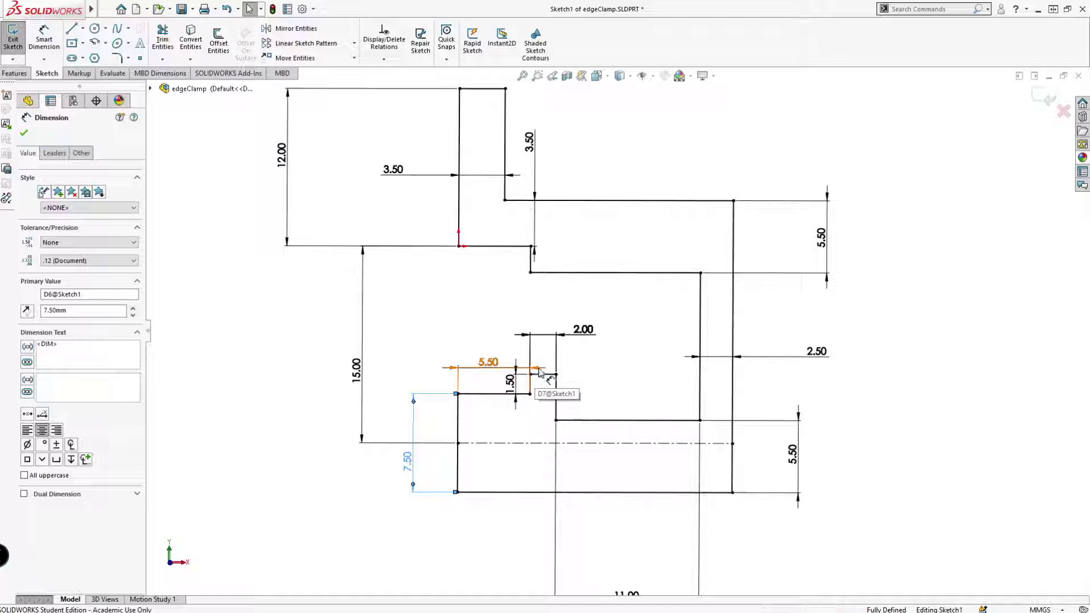
{"action": "left_click", "coordinate": [459, 120]}
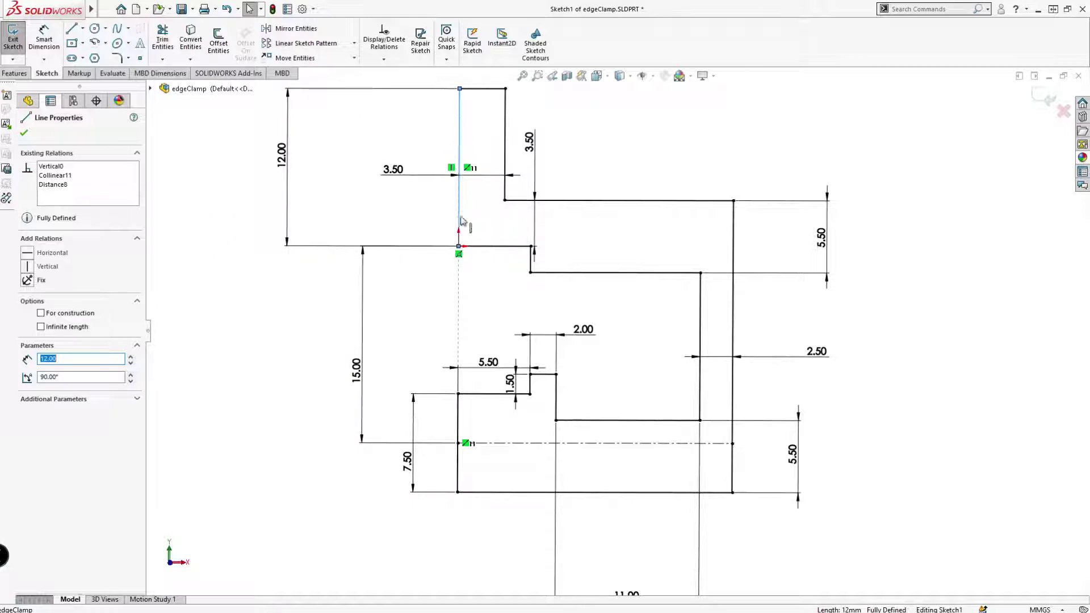
{"action": "left_click", "coordinate": [353, 305]}
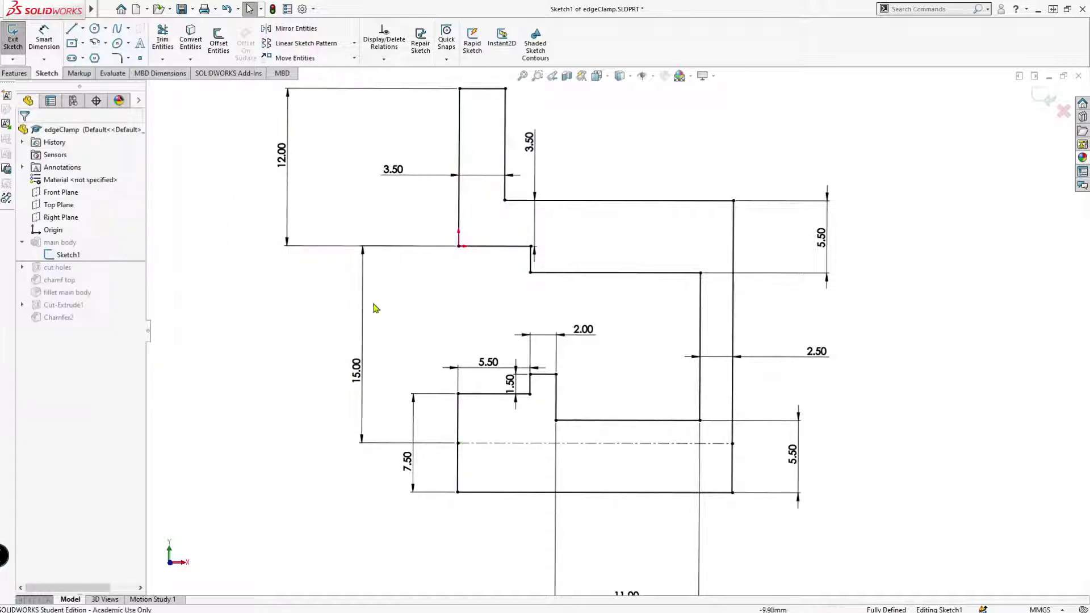
{"action": "scroll", "coordinate": [667, 359], "scroll_direction": "down", "scroll_amount": 2}
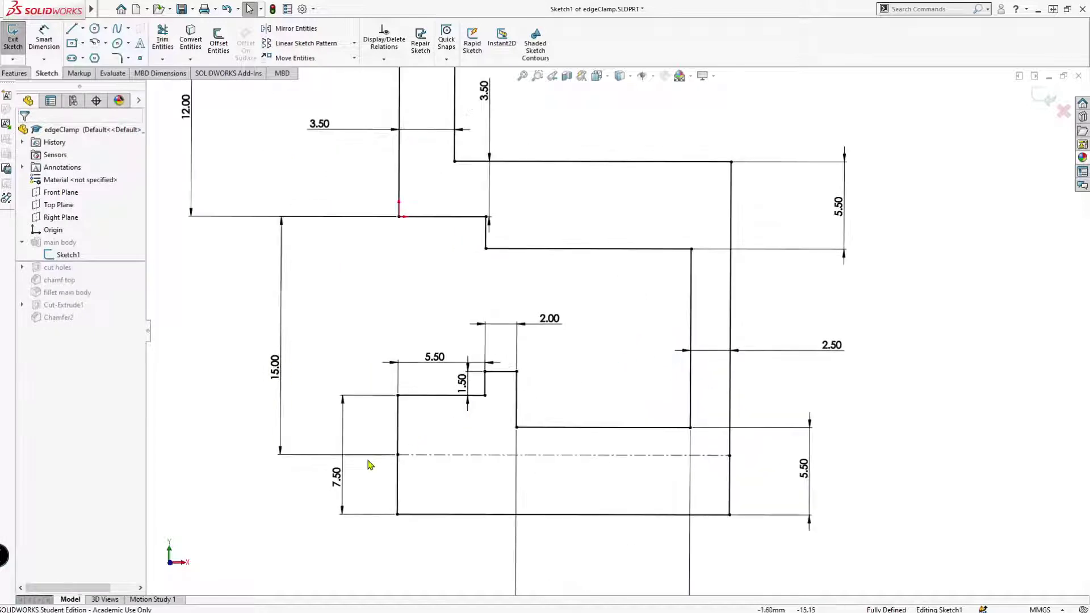
{"action": "left_click", "coordinate": [431, 459]}
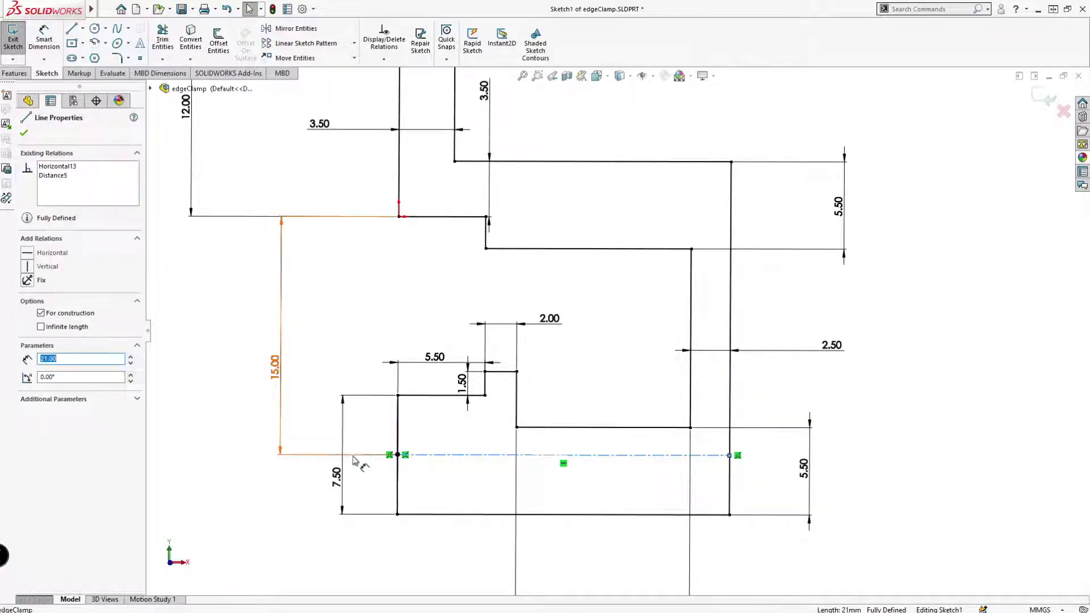
{"action": "left_click", "coordinate": [261, 492]}
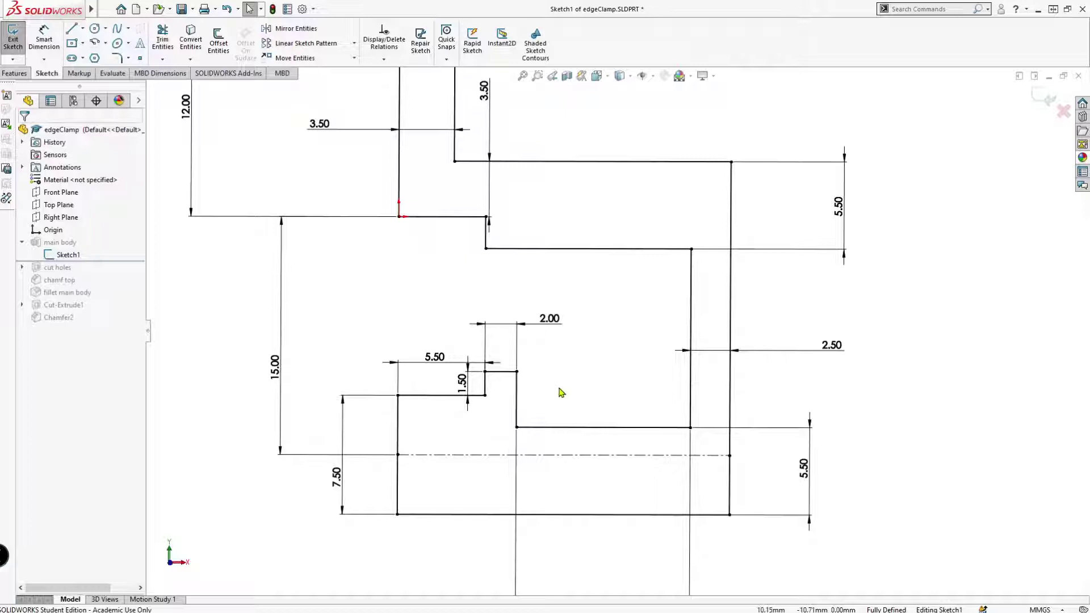
{"action": "scroll", "coordinate": [661, 234], "scroll_direction": "up", "scroll_amount": 3}
{"action": "scroll", "coordinate": [667, 257], "scroll_direction": "down", "scroll_amount": 2}
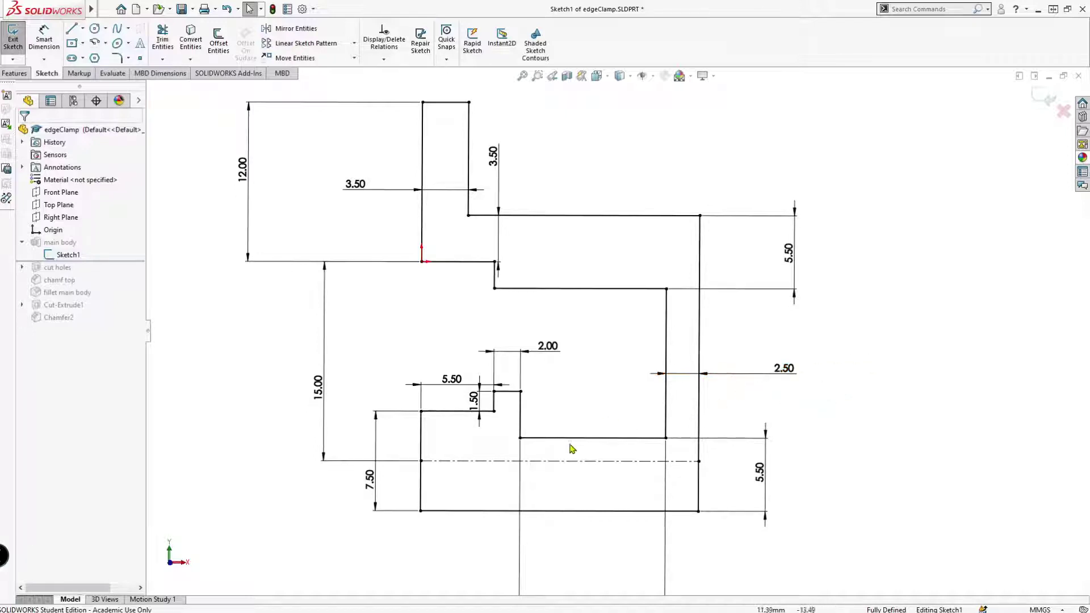
{"action": "scroll", "coordinate": [583, 486], "scroll_direction": "up", "scroll_amount": 1}
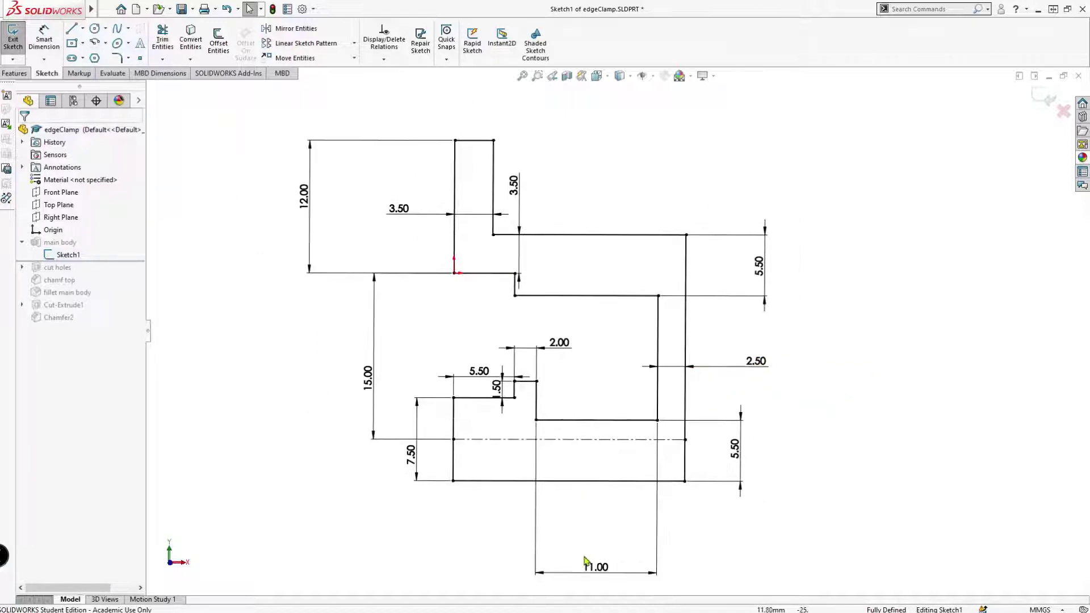
- Drag the 11.00 dimension inside the profile, check origin and step-edge relations, and exit the sketch
{"action": "left_click_drag", "start_coordinate": [594, 565], "coordinate": [597, 401]}
{"action": "scroll", "coordinate": [613, 366], "scroll_direction": "down", "scroll_amount": 1}
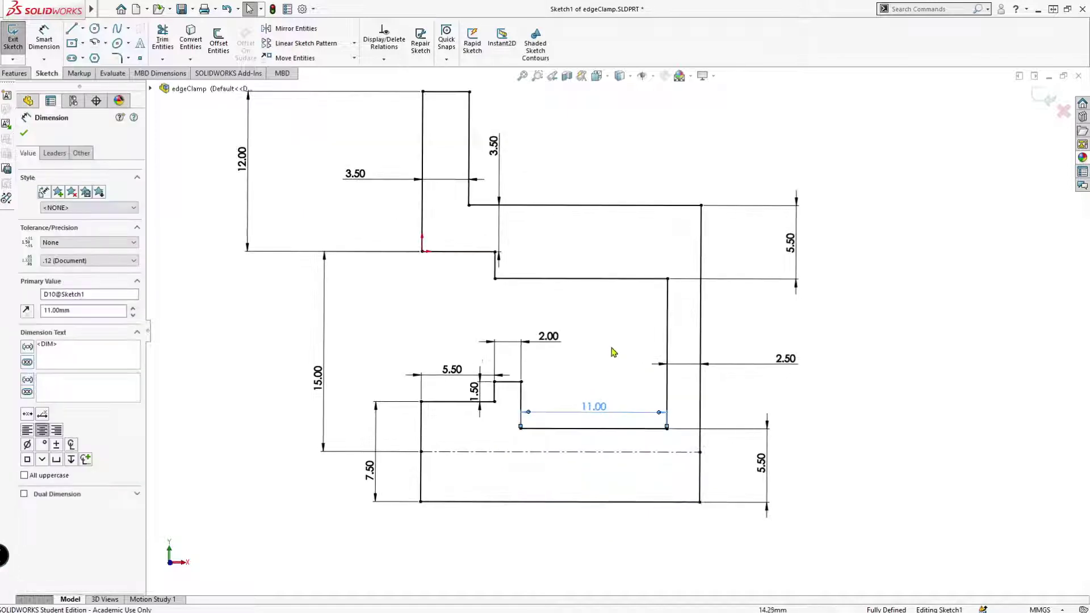
{"action": "scroll", "coordinate": [618, 341], "scroll_direction": "down", "scroll_amount": 1}
{"action": "scroll", "coordinate": [605, 349], "scroll_direction": "up", "scroll_amount": 2}
{"action": "scroll", "coordinate": [617, 345], "scroll_direction": "down", "scroll_amount": 1}
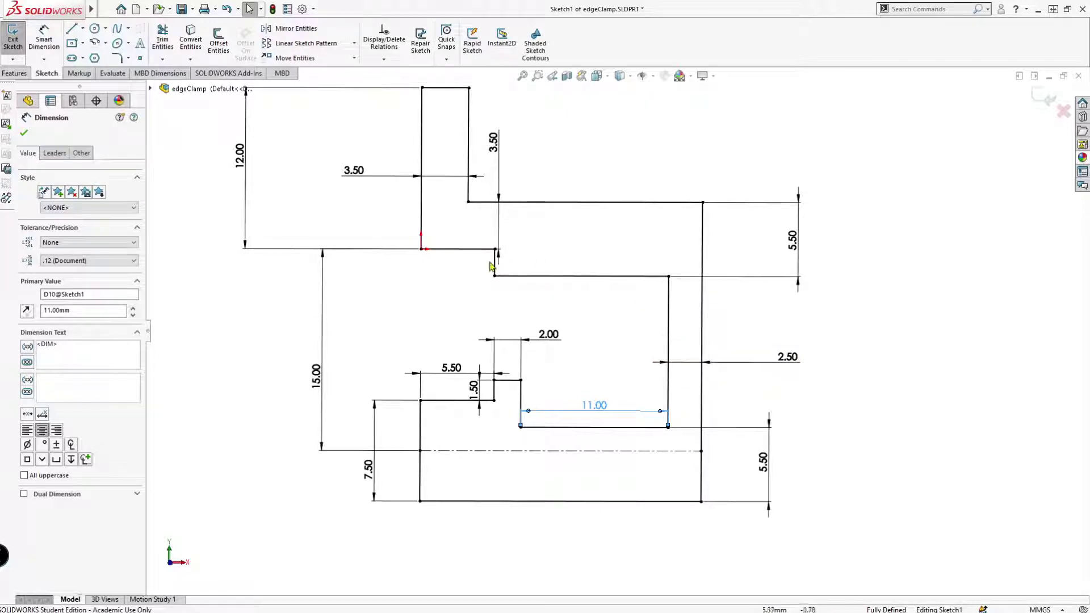
{"action": "left_click", "coordinate": [422, 251]}
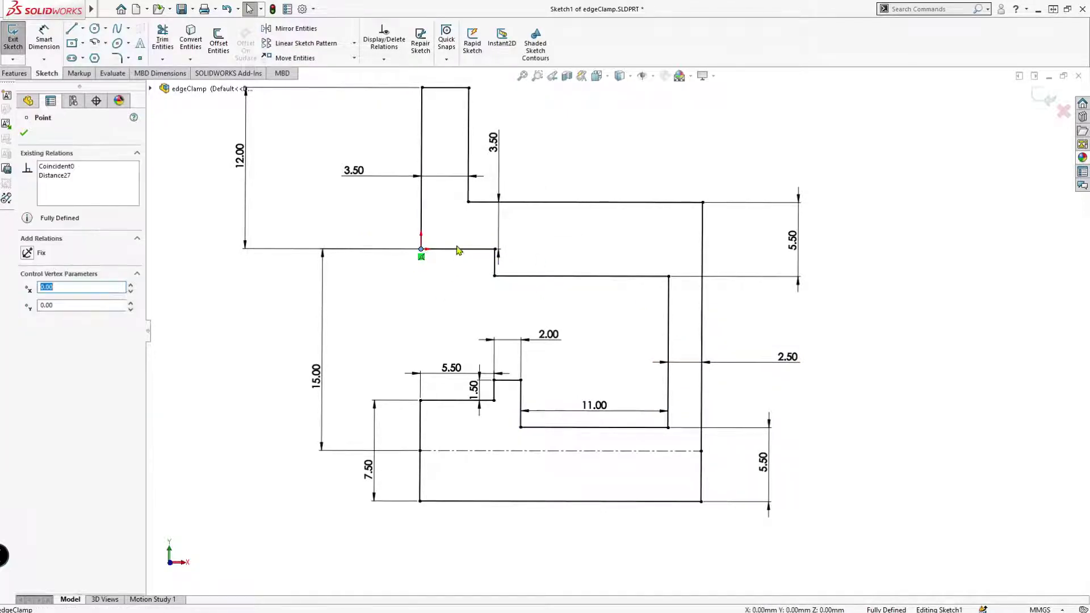
{"action": "left_click", "coordinate": [460, 249]}
{"action": "left_click", "coordinate": [452, 401]}
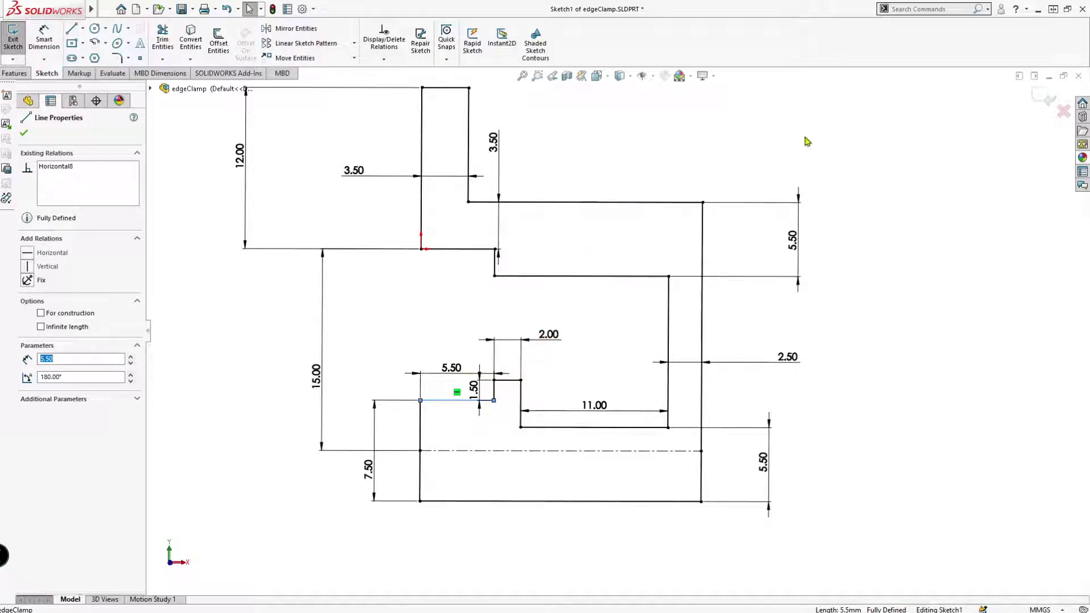
{"action": "left_click", "coordinate": [1045, 95]}
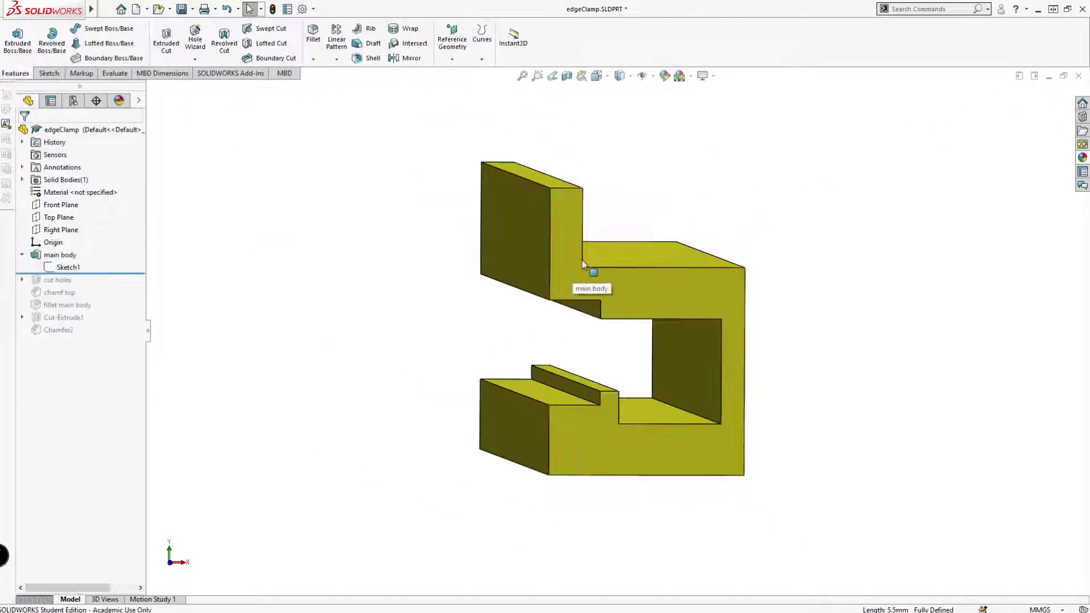
- Roll the part forward past Chamfer2, then view the clamp from the front and isometric
{"action": "left_click_drag", "start_coordinate": [128, 274], "coordinate": [123, 341]}
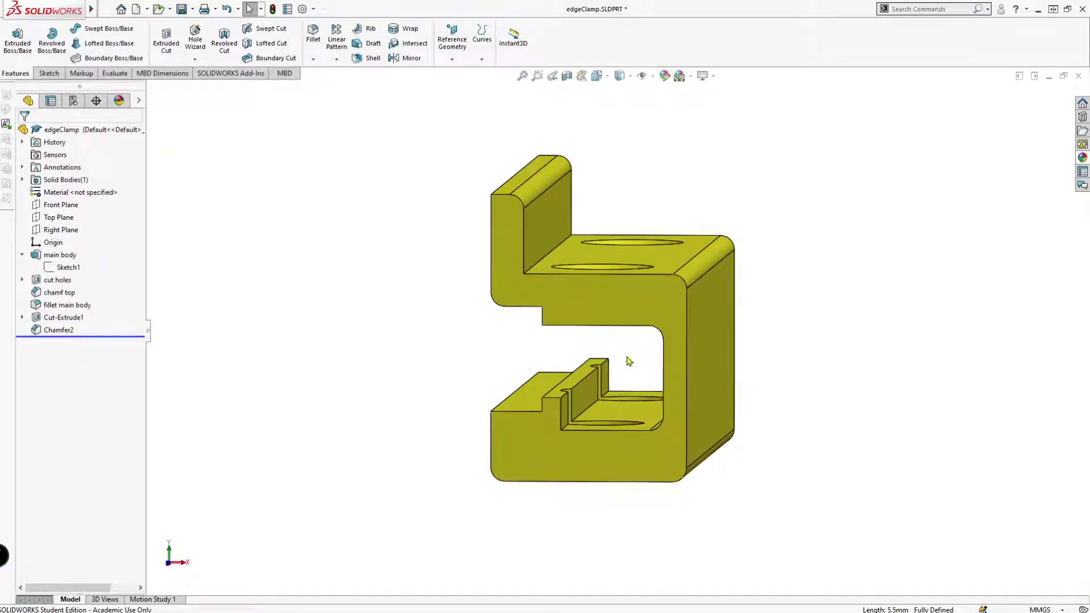
{"action": "left_click", "coordinate": [676, 362]}
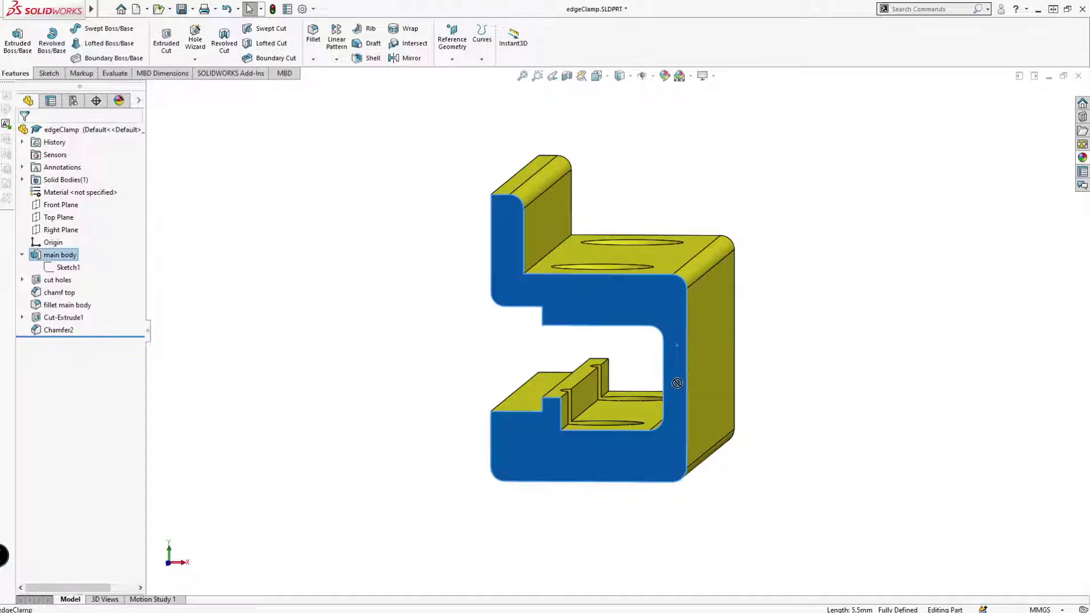
{"action": "left_click", "coordinate": [759, 358]}
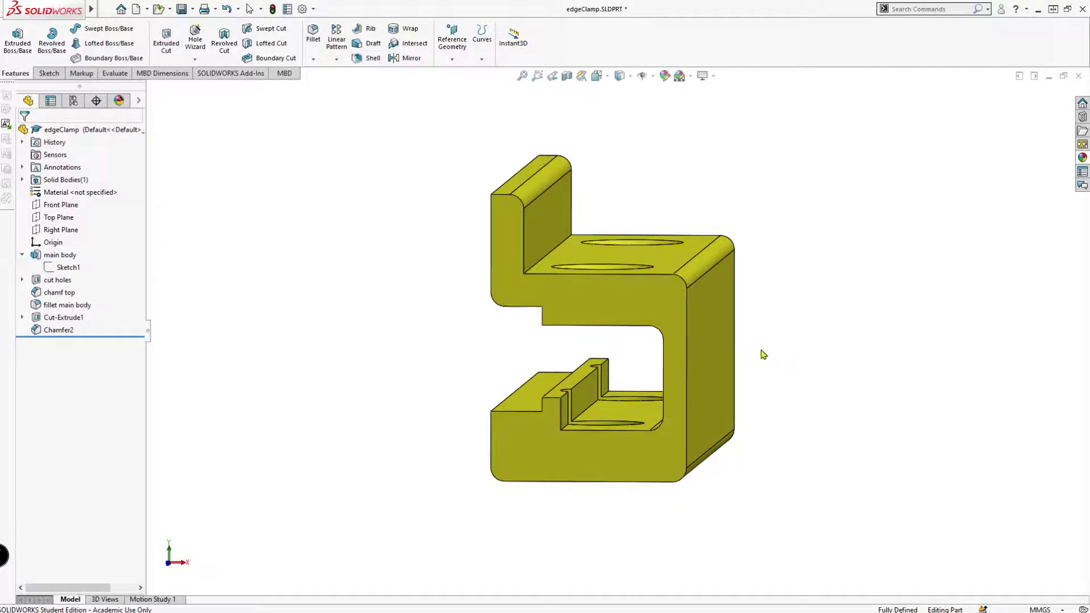
{"action": "key", "text": "ctrl+1"}
{"action": "scroll", "coordinate": [720, 340], "scroll_direction": "down", "scroll_amount": 3}
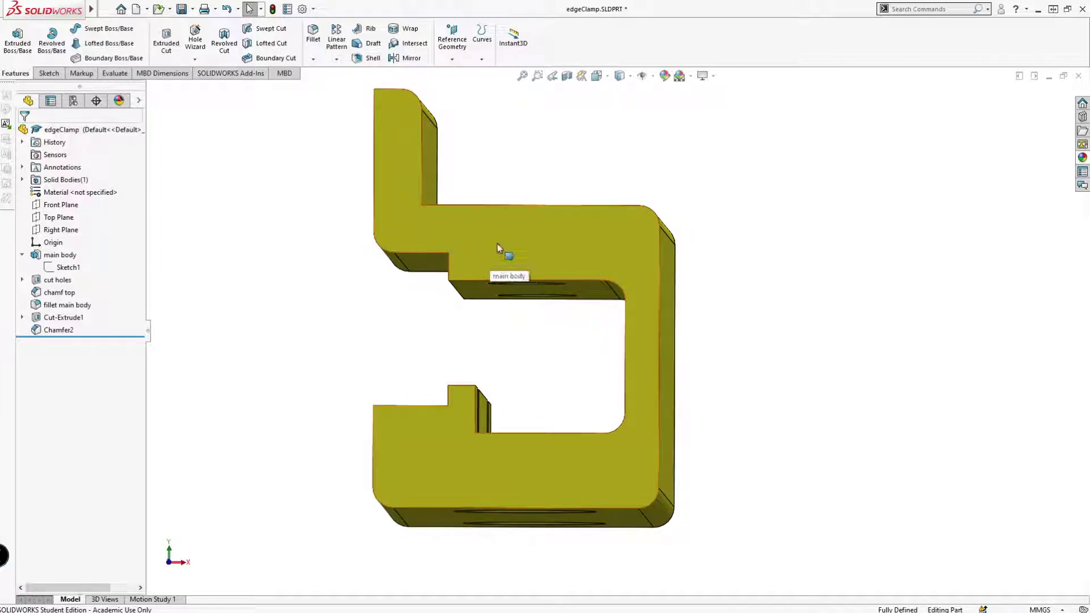
{"action": "key", "text": "ctrl+7"}
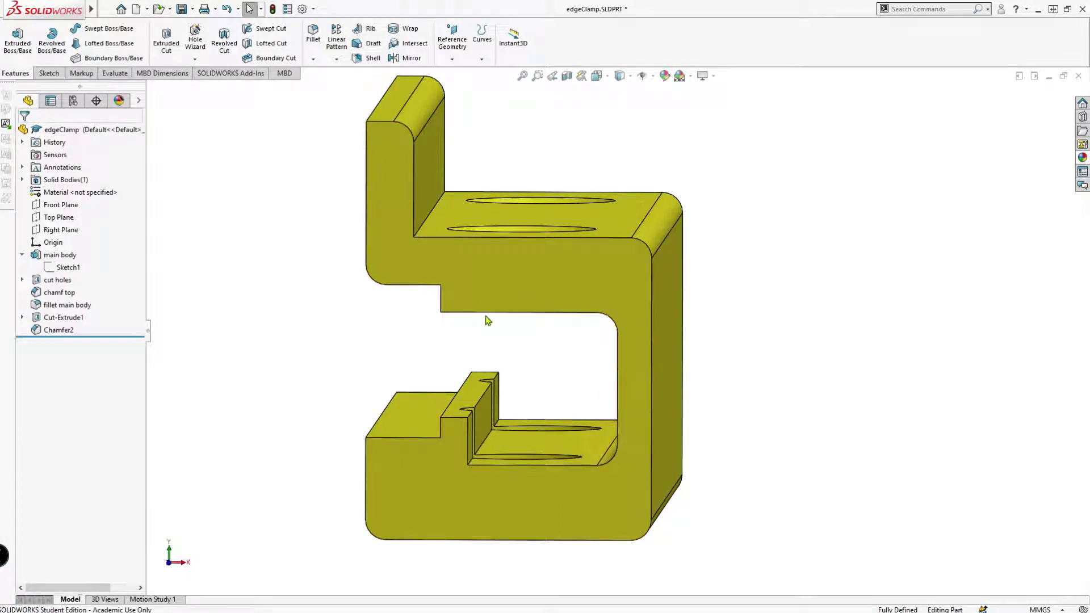
{"action": "scroll", "coordinate": [523, 359], "scroll_direction": "up", "scroll_amount": 2}
{"action": "scroll", "coordinate": [516, 347], "scroll_direction": "down", "scroll_amount": 2}
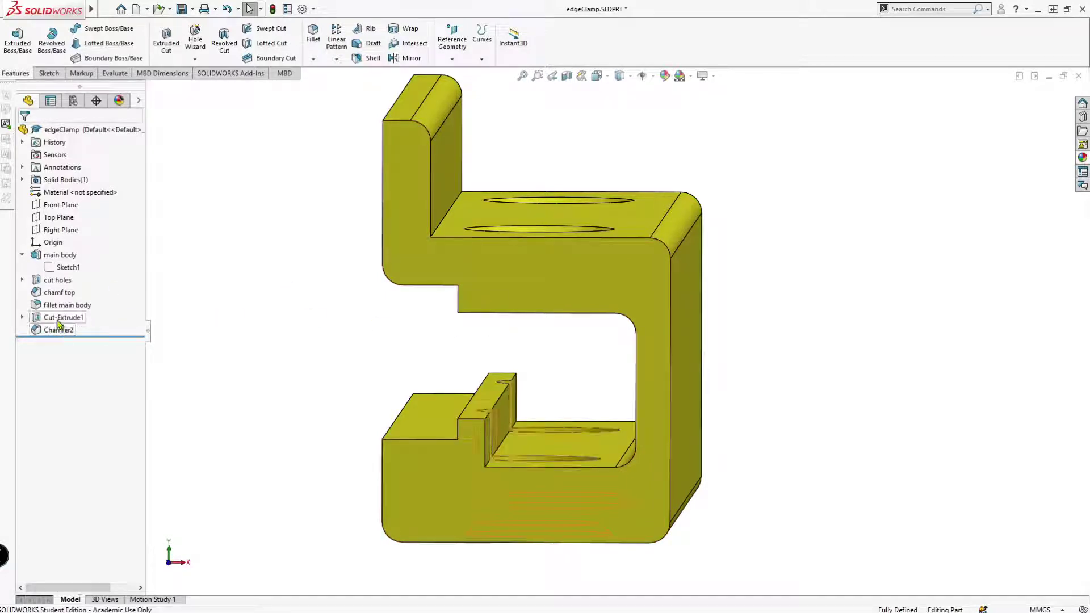
- Reopen Sketch1, shift the 3.50 dimension label right, and rebuild the sketch
{"action": "right_click", "coordinate": [68, 268]}
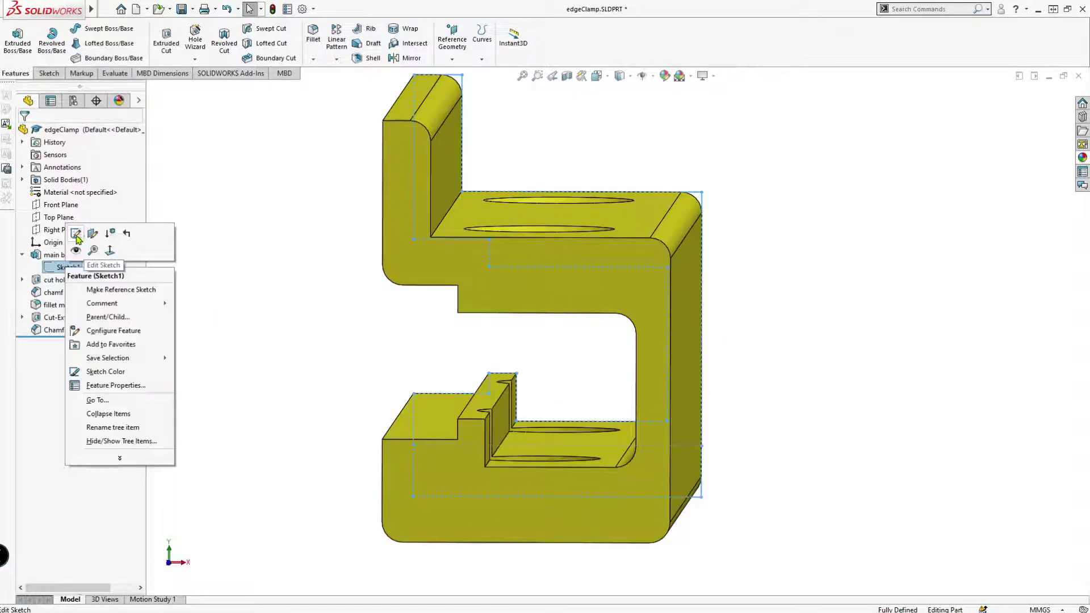
{"action": "left_click", "coordinate": [83, 242]}
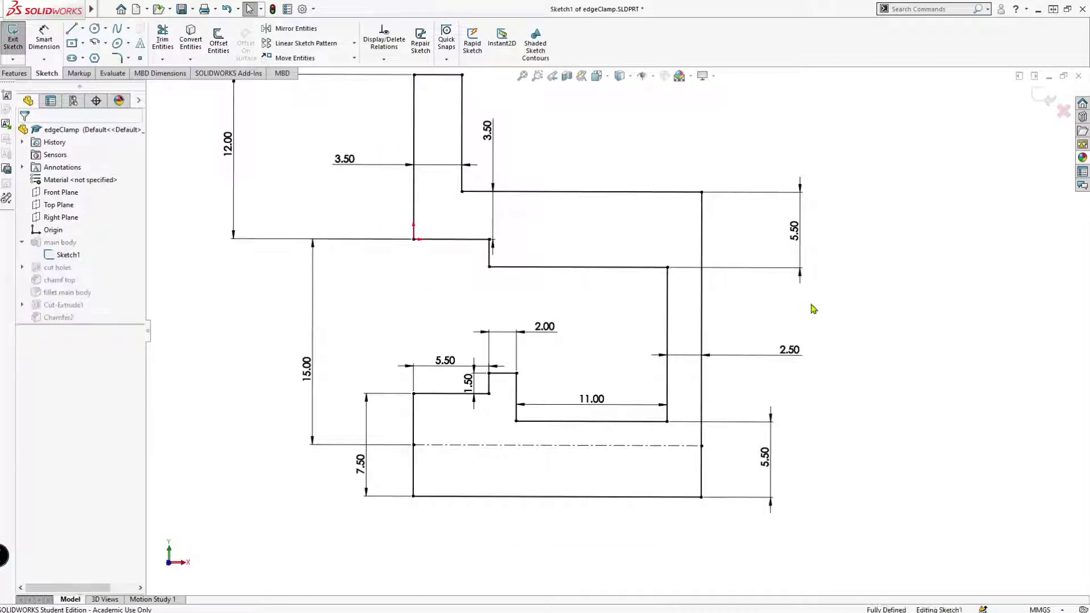
{"action": "scroll", "coordinate": [745, 256], "scroll_direction": "down", "scroll_amount": 1}
{"action": "scroll", "coordinate": [741, 273], "scroll_direction": "down", "scroll_amount": 1}
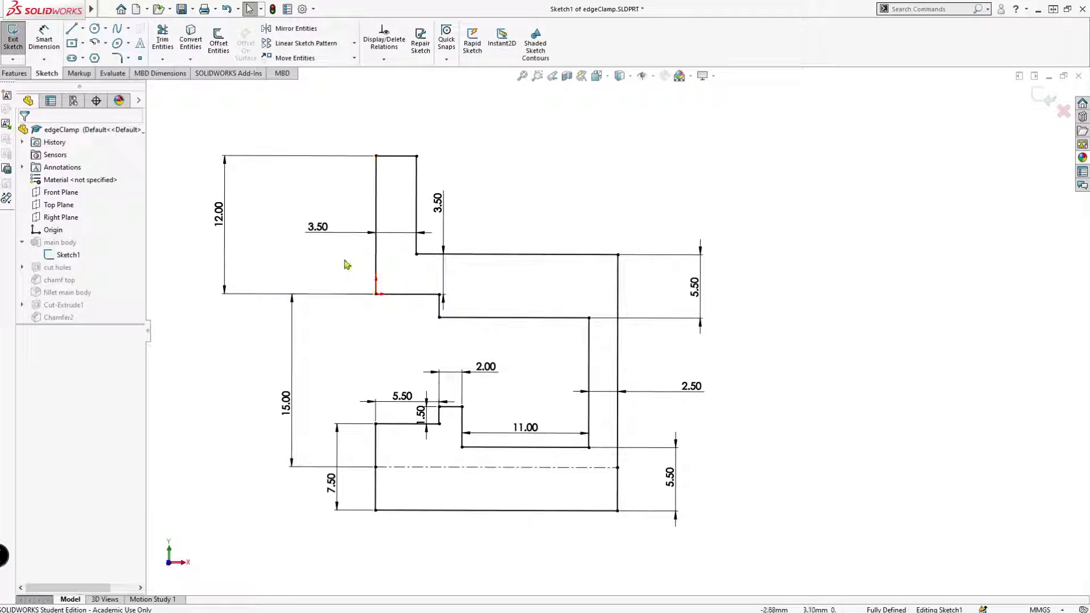
{"action": "scroll", "coordinate": [609, 244], "scroll_direction": "up", "scroll_amount": 1}
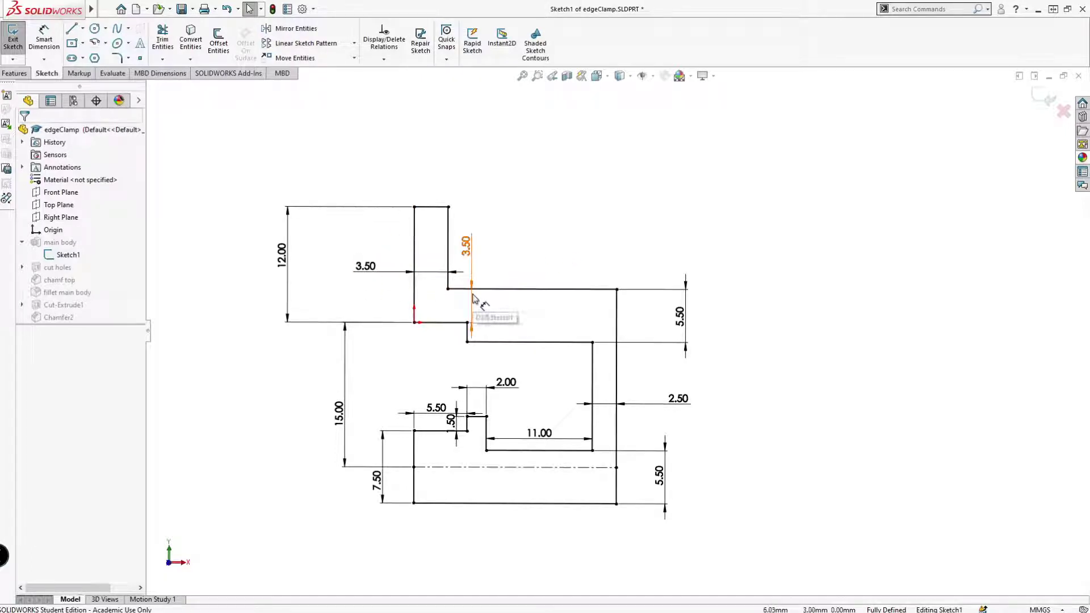
{"action": "left_click_drag", "start_coordinate": [471, 266], "coordinate": [495, 260]}
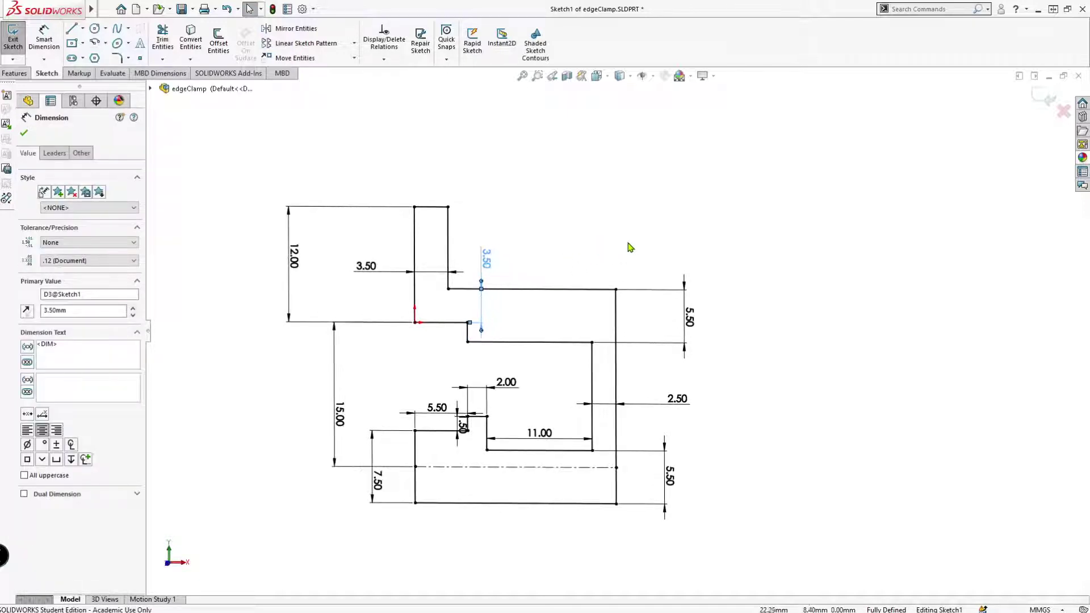
{"action": "key", "text": "Escape"}
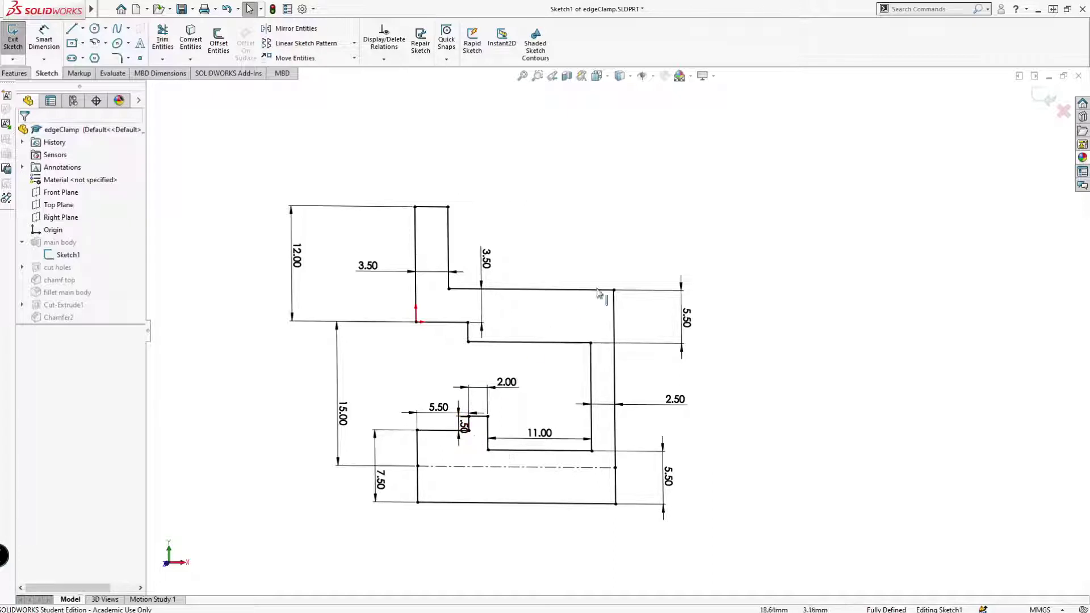
{"action": "scroll", "coordinate": [594, 247], "scroll_direction": "up", "scroll_amount": 3}
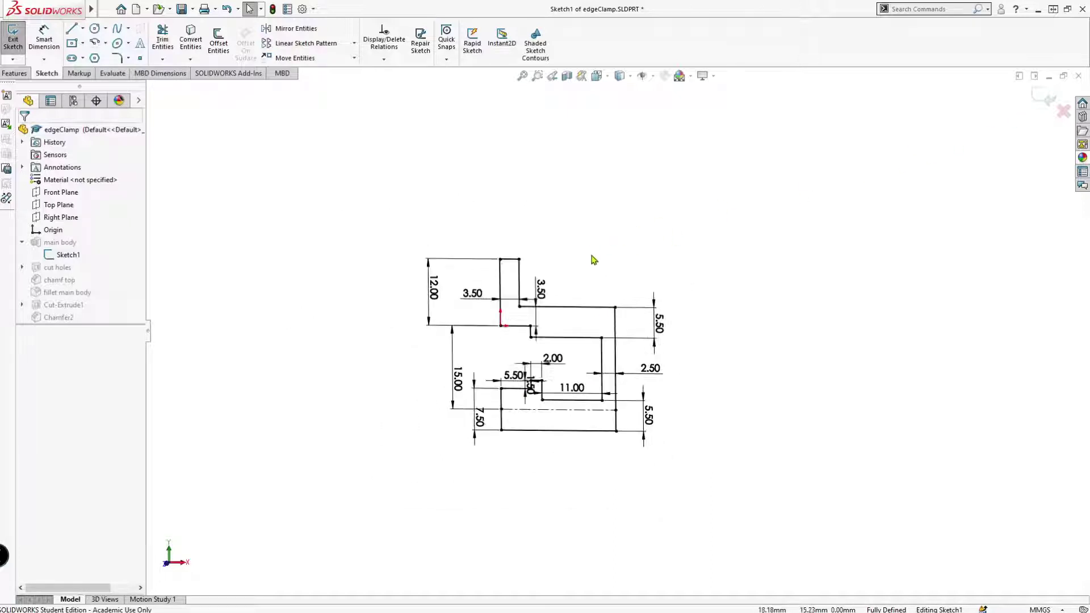
{"action": "scroll", "coordinate": [575, 324], "scroll_direction": "down", "scroll_amount": 2}
{"action": "scroll", "coordinate": [569, 347], "scroll_direction": "down", "scroll_amount": 1}
{"action": "scroll", "coordinate": [606, 344], "scroll_direction": "down", "scroll_amount": 1}
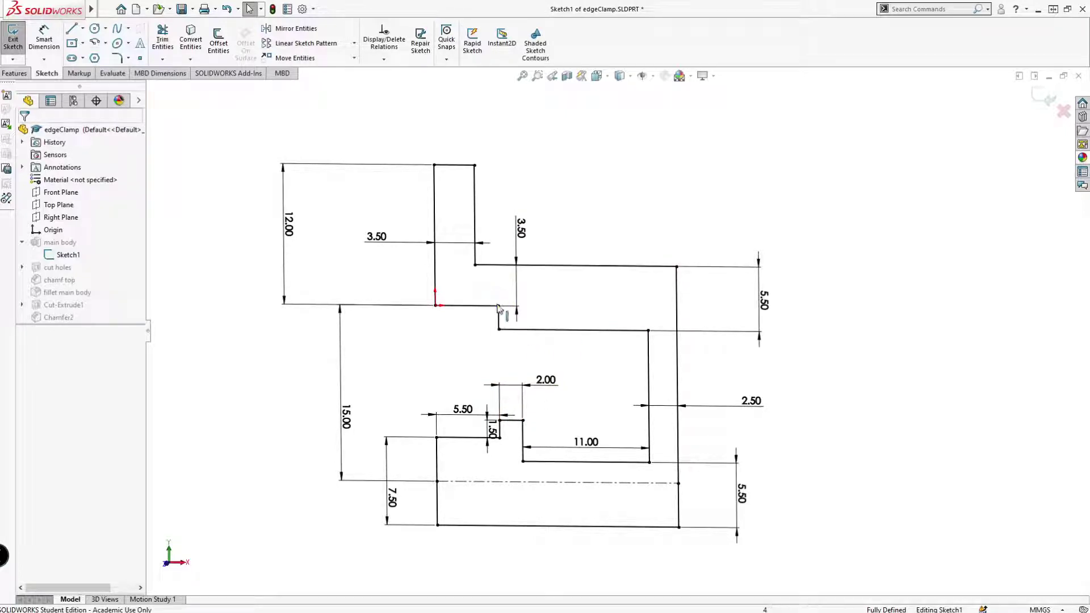
{"action": "key", "text": "ctrl+b"}
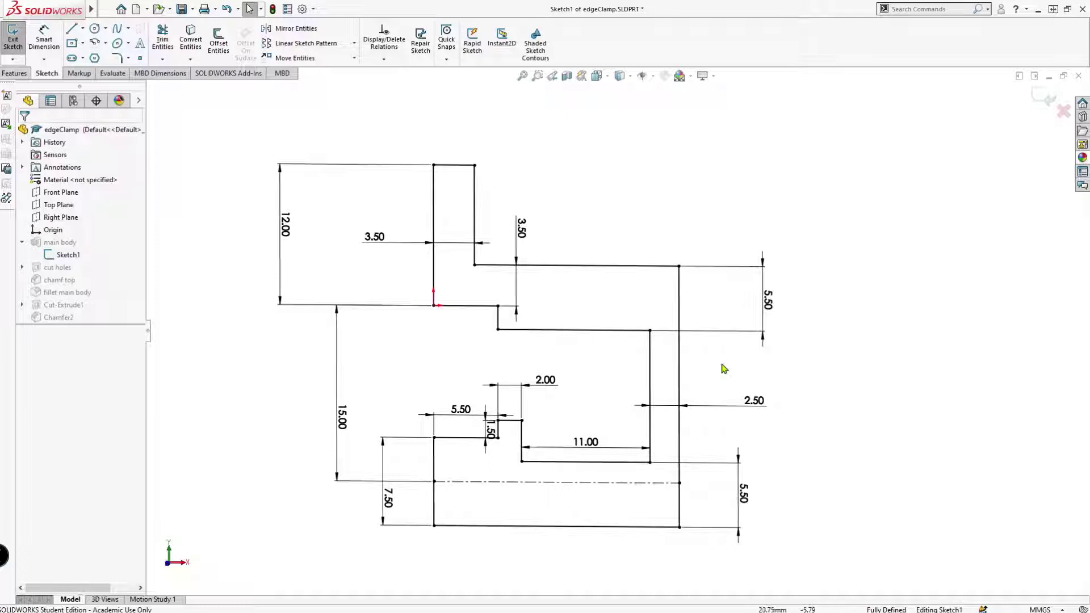
- Dimension the upper step line to the bottom line as a driven 22.25 reference, placed right of the profile
{"action": "left_click", "coordinate": [44, 40]}
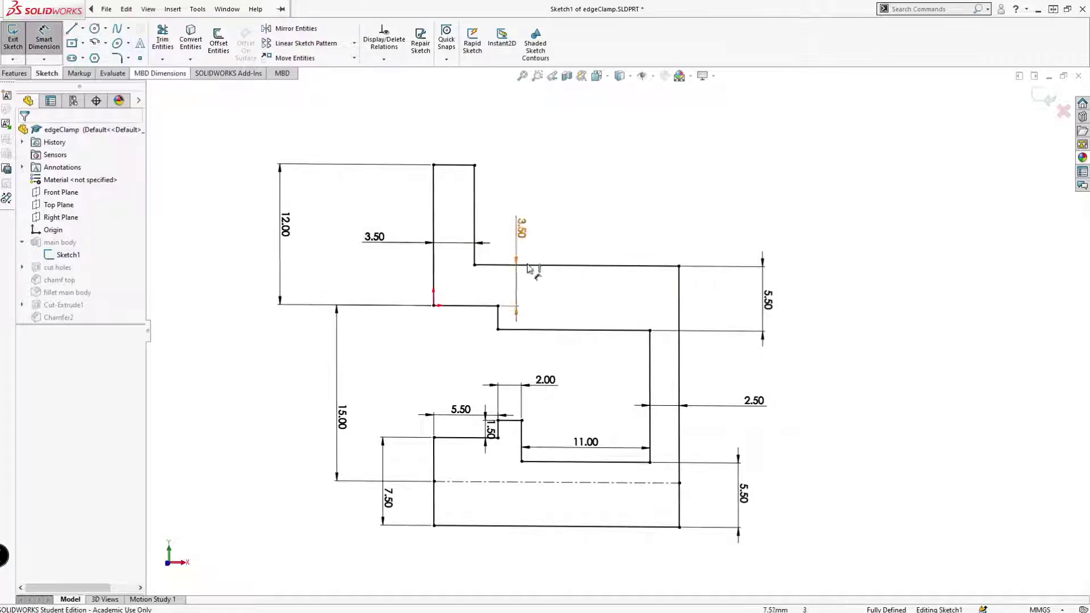
{"action": "left_click", "coordinate": [590, 267]}
{"action": "left_click", "coordinate": [590, 526]}
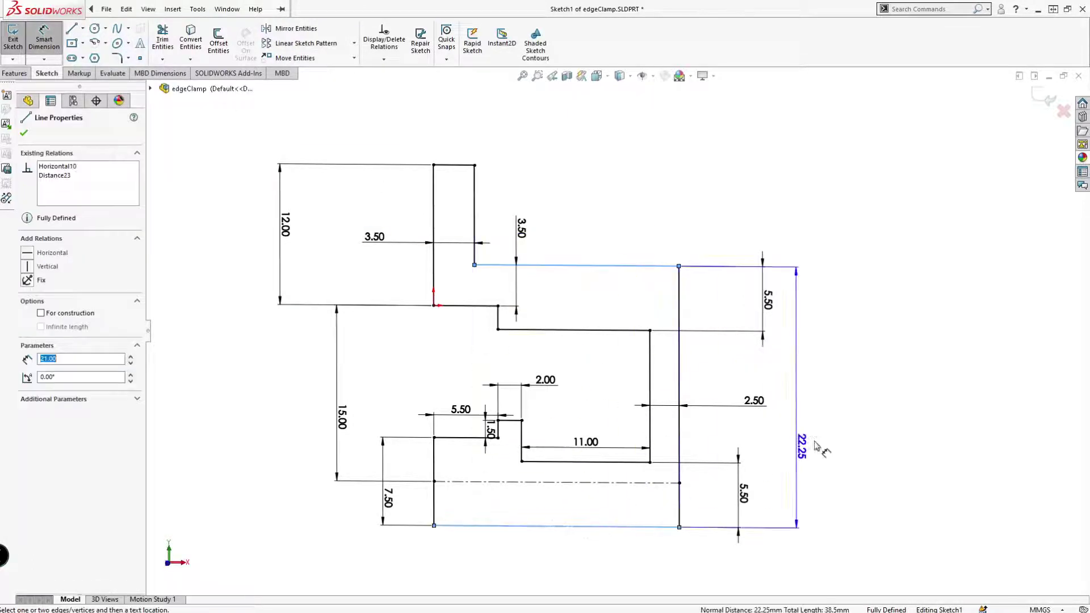
{"action": "left_click", "coordinate": [869, 397]}
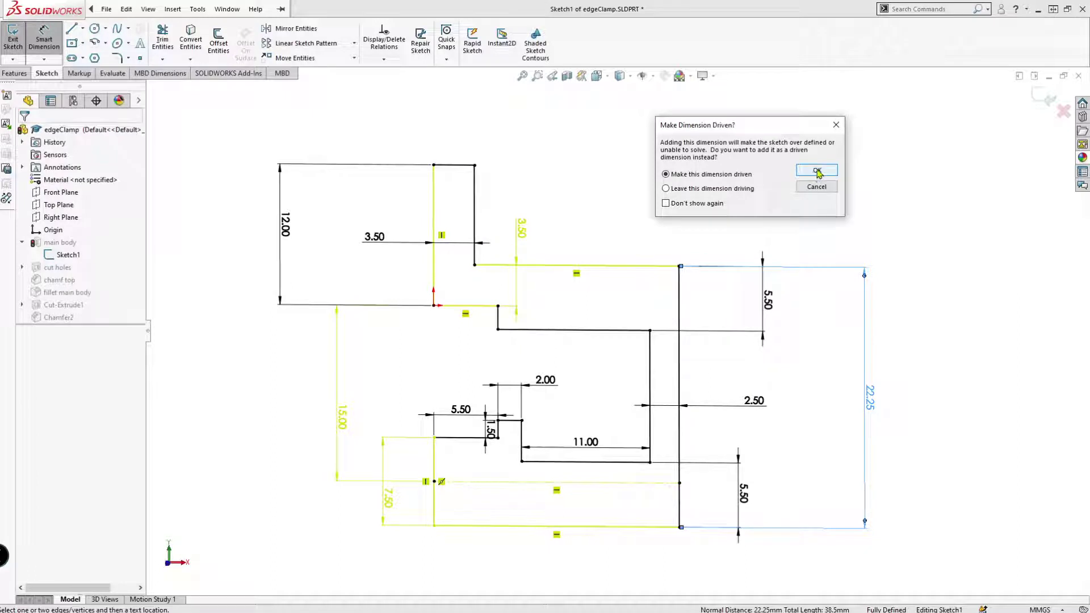
{"action": "left_click", "coordinate": [824, 177]}
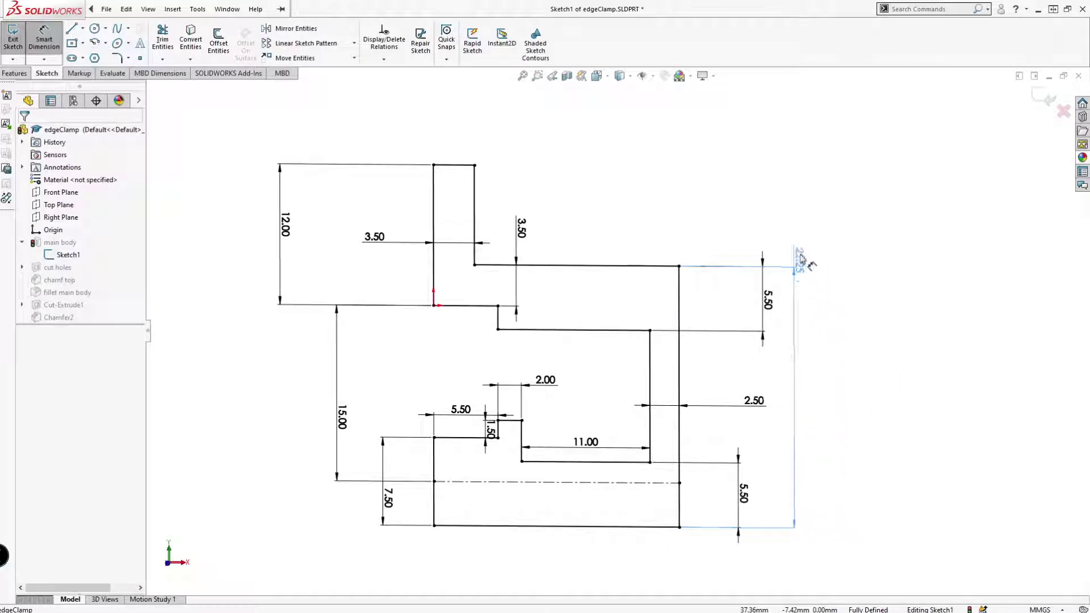
{"action": "left_click", "coordinate": [801, 237]}
- Finish the 22.25 dimension and clear the selection with Escape
{"action": "key", "text": "Escape"}
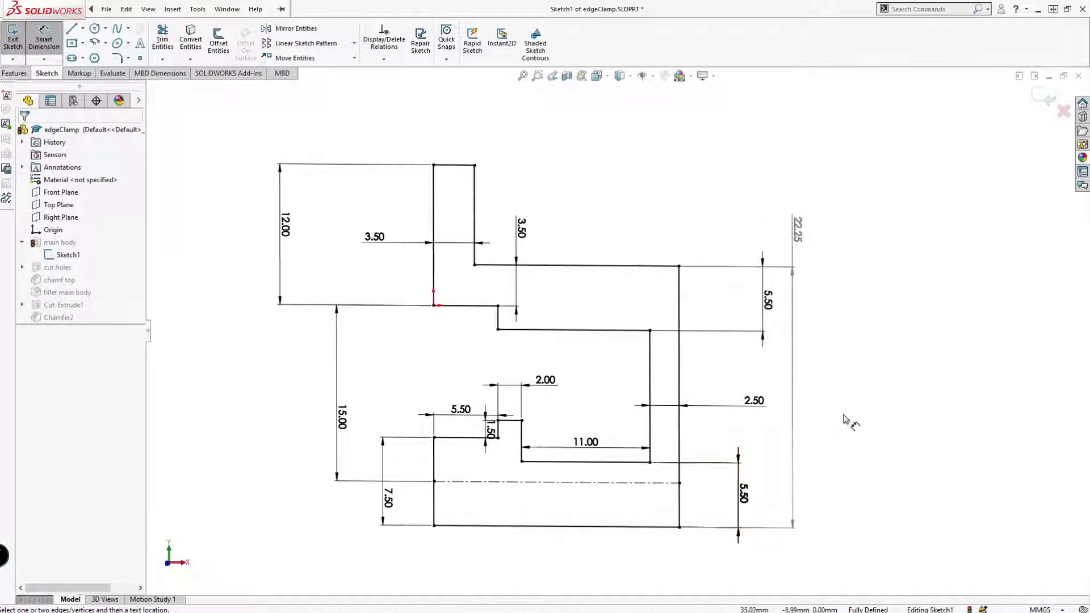
{"action": "scroll", "coordinate": [843, 421], "scroll_direction": "down", "scroll_amount": 1}
{"action": "scroll", "coordinate": [845, 422], "scroll_direction": "up", "scroll_amount": 1}
{"action": "scroll", "coordinate": [511, 397], "scroll_direction": "down", "scroll_amount": 1}
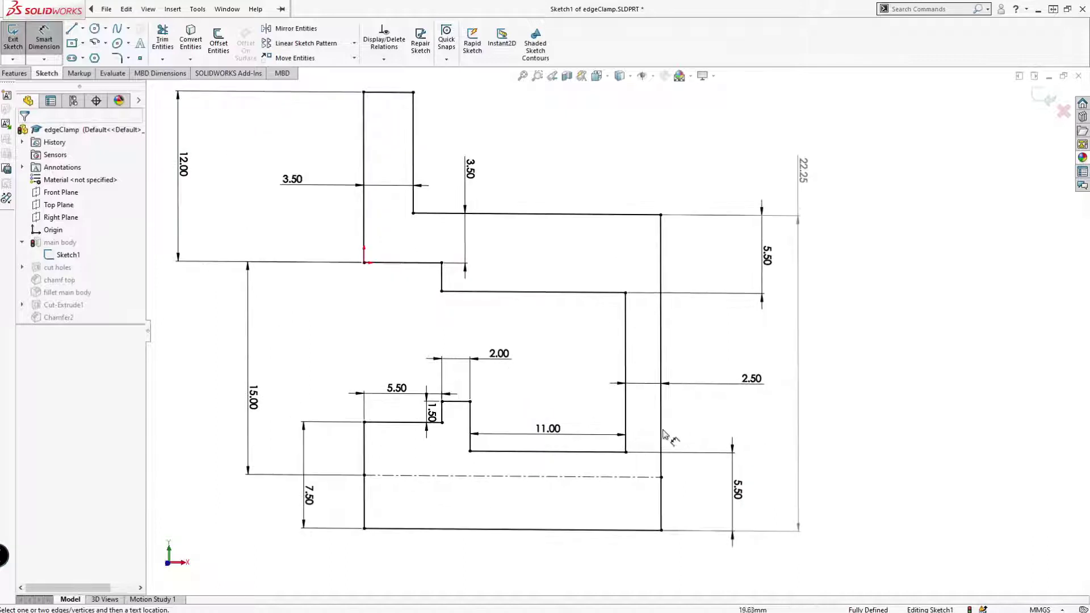
{"action": "scroll", "coordinate": [680, 437], "scroll_direction": "up", "scroll_amount": 1}
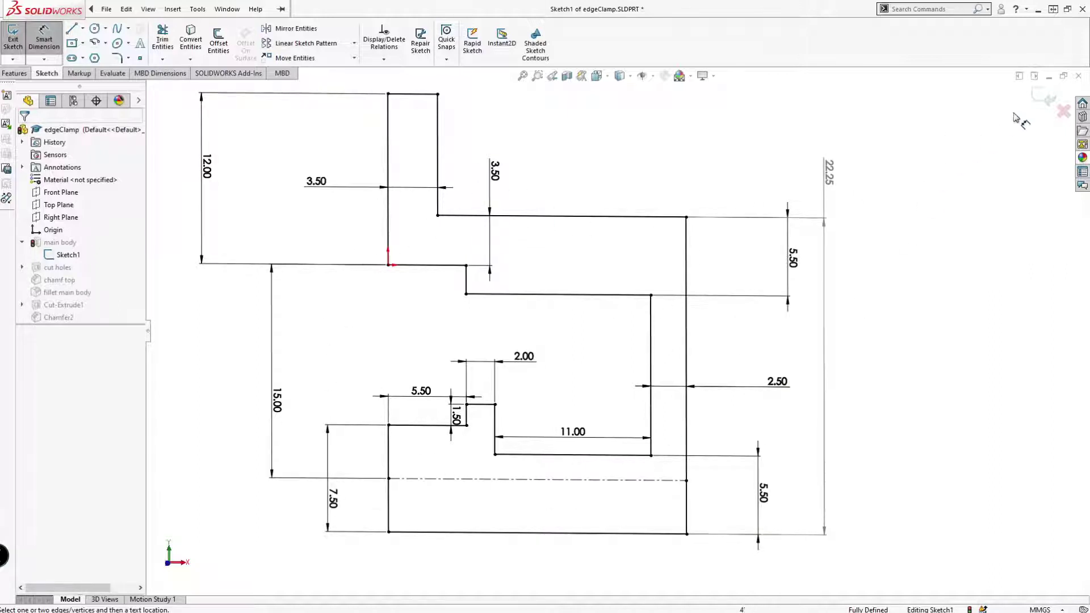
- Exit the sketch and roll the edge clamp back to its base body
{"action": "left_click", "coordinate": [1043, 99]}
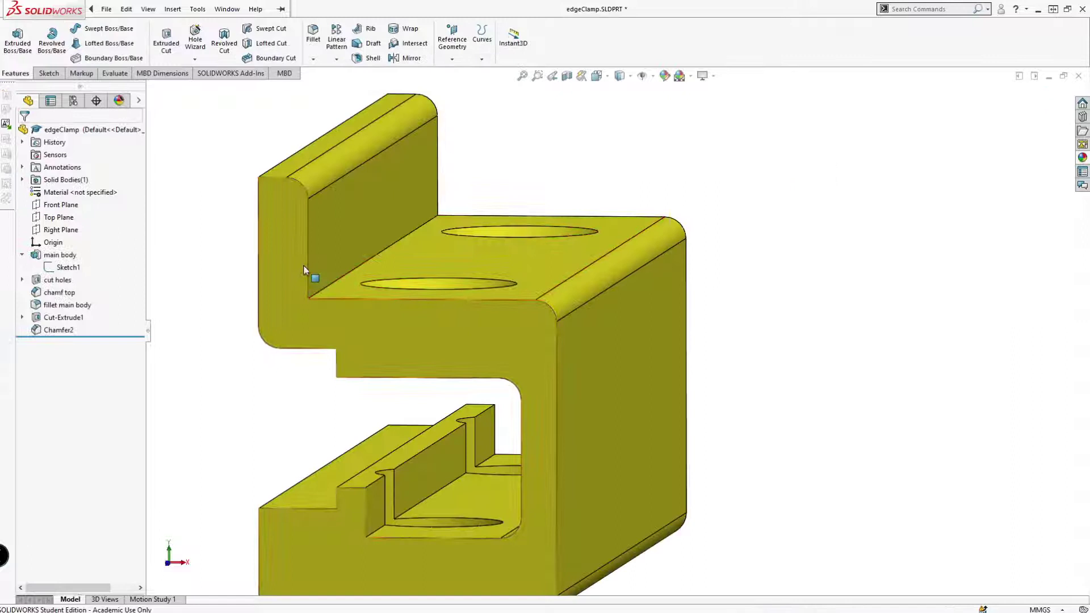
{"action": "left_click_drag", "start_coordinate": [119, 336], "coordinate": [124, 275]}
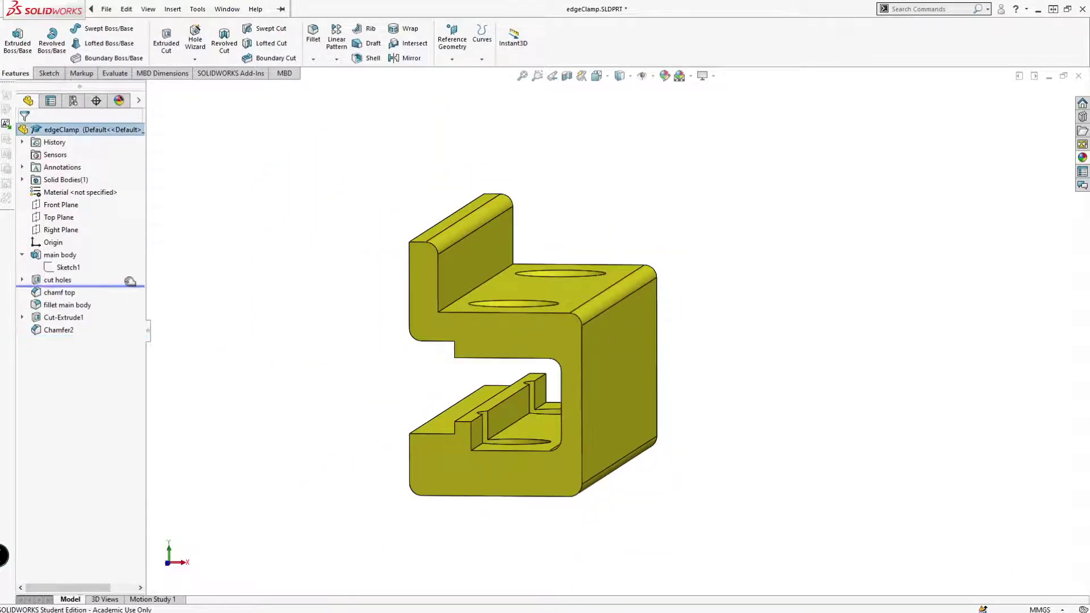
{"action": "middle_click_drag", "start_coordinate": [594, 288], "coordinate": [597, 261]}
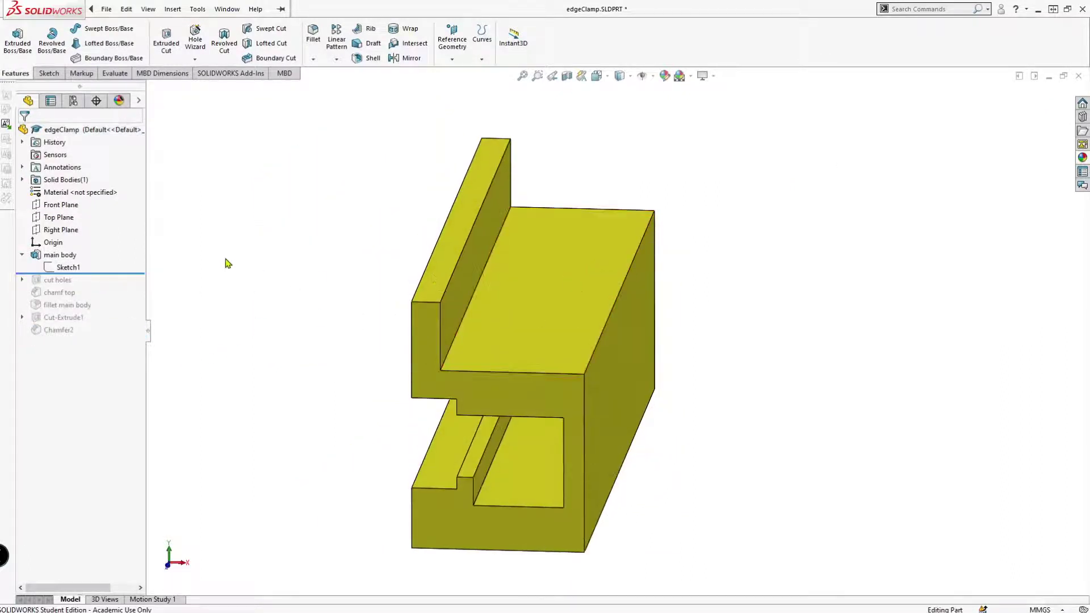
- Roll forward to include the cut holes feature and bring up its options
{"action": "left_click_drag", "start_coordinate": [113, 274], "coordinate": [114, 287]}
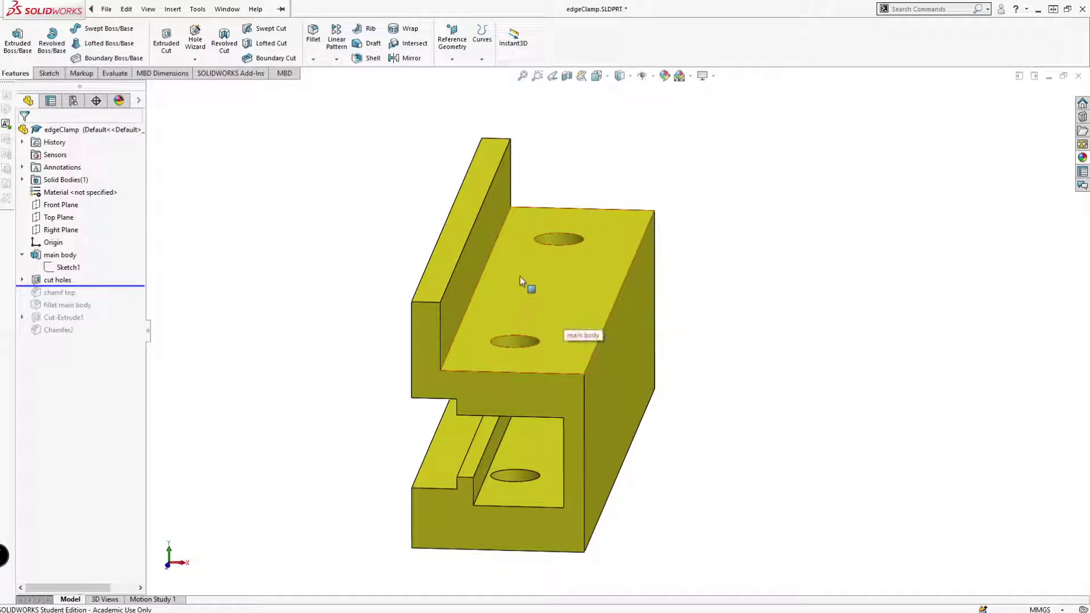
{"action": "middle_click_drag", "start_coordinate": [521, 282], "coordinate": [518, 297]}
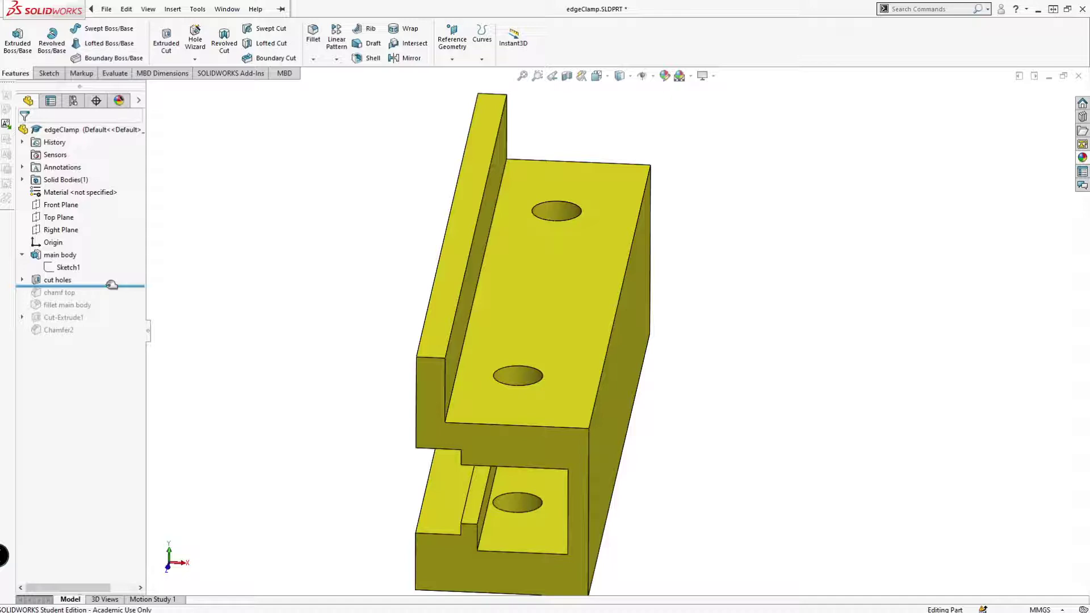
{"action": "left_click", "coordinate": [59, 281]}
{"action": "right_click", "coordinate": [64, 283]}
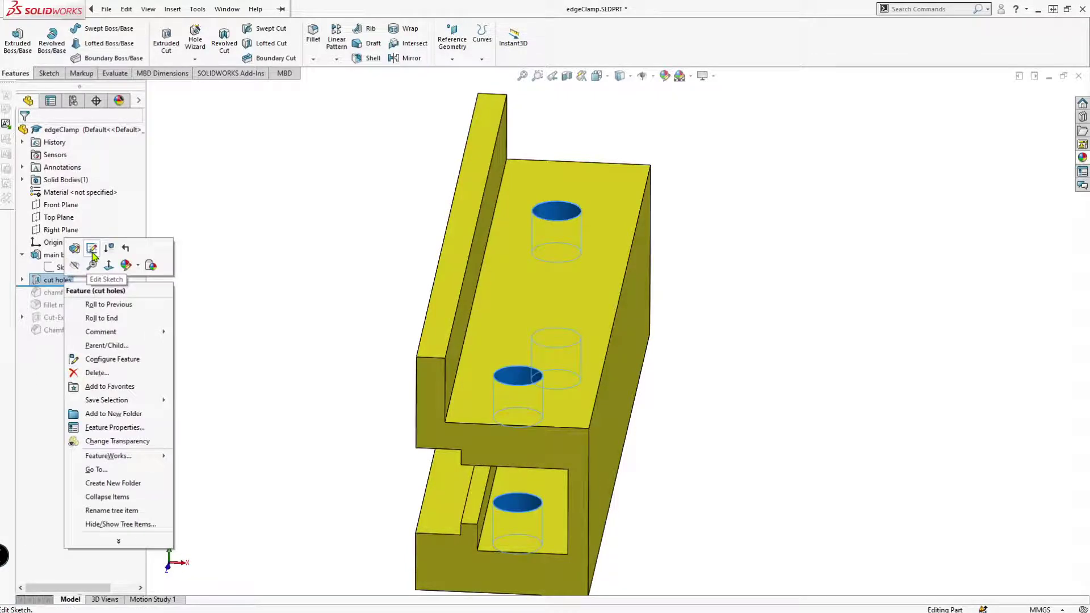
- Edit the hole sketch and move the 10.00 offset dimension closer to the holes
{"action": "left_click", "coordinate": [92, 255]}
{"action": "middle_click_drag", "start_coordinate": [716, 314], "coordinate": [711, 351]}
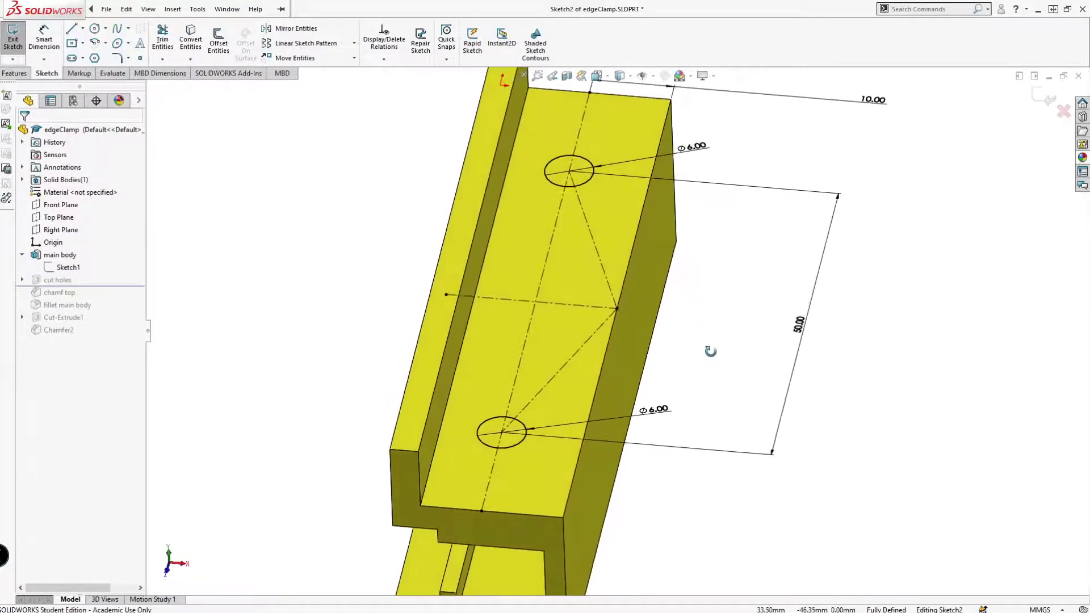
{"action": "scroll", "coordinate": [710, 351], "scroll_direction": "up", "scroll_amount": 3}
{"action": "scroll", "coordinate": [690, 333], "scroll_direction": "down", "scroll_amount": 3}
{"action": "scroll", "coordinate": [673, 332], "scroll_direction": "down", "scroll_amount": 2}
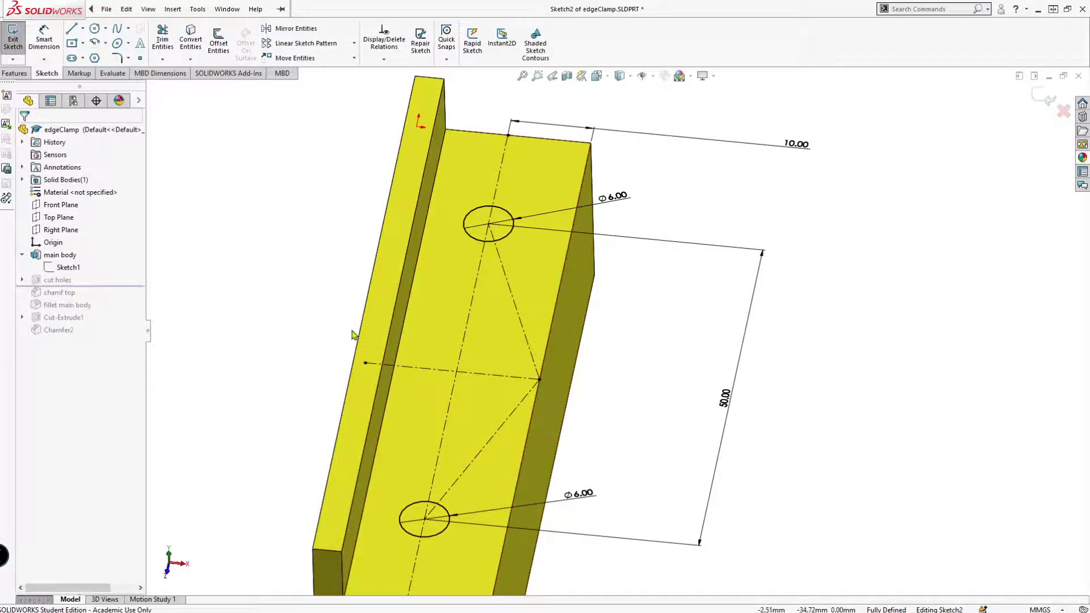
{"action": "left_click_drag", "start_coordinate": [796, 145], "coordinate": [678, 323]}
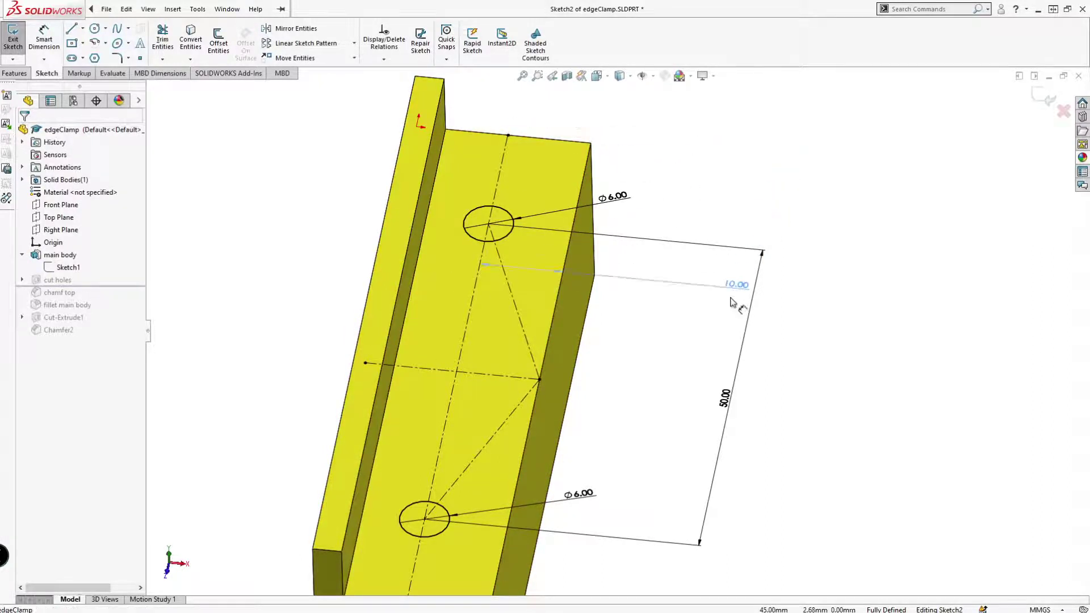
{"action": "left_click", "coordinate": [675, 317]}
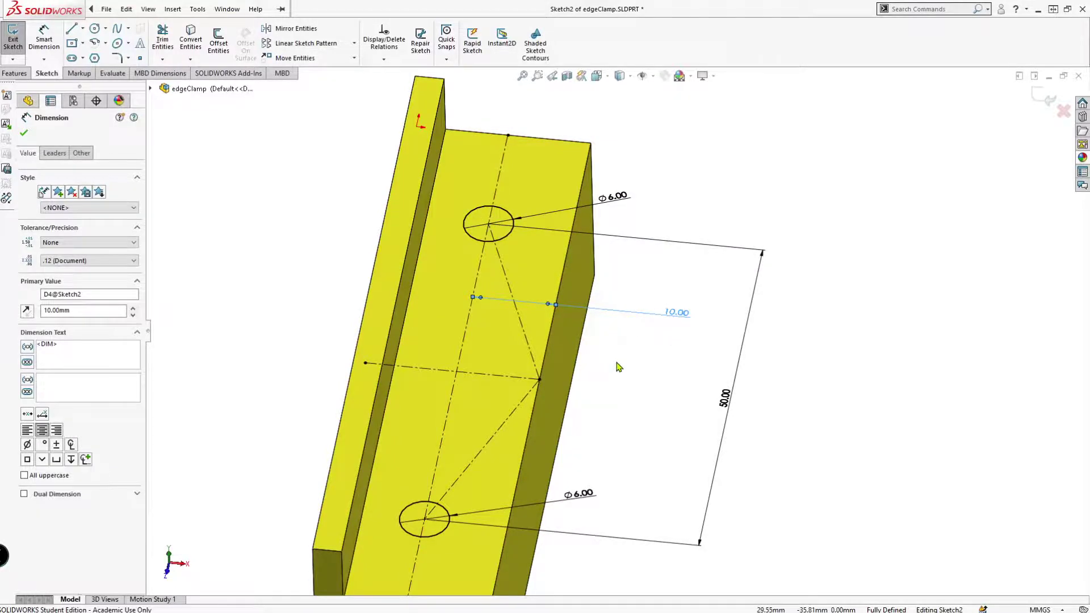
- Close the dimension's PropertyManager and exit the hole sketch to rebuild the cuts
{"action": "mouse_move", "coordinate": [619, 367]}
{"action": "middle_mouse_down"}
{"action": "mouse_move", "coordinate": [608, 341]}
{"action": "mouse_move", "coordinate": [653, 284]}
{"action": "middle_mouse_up"}
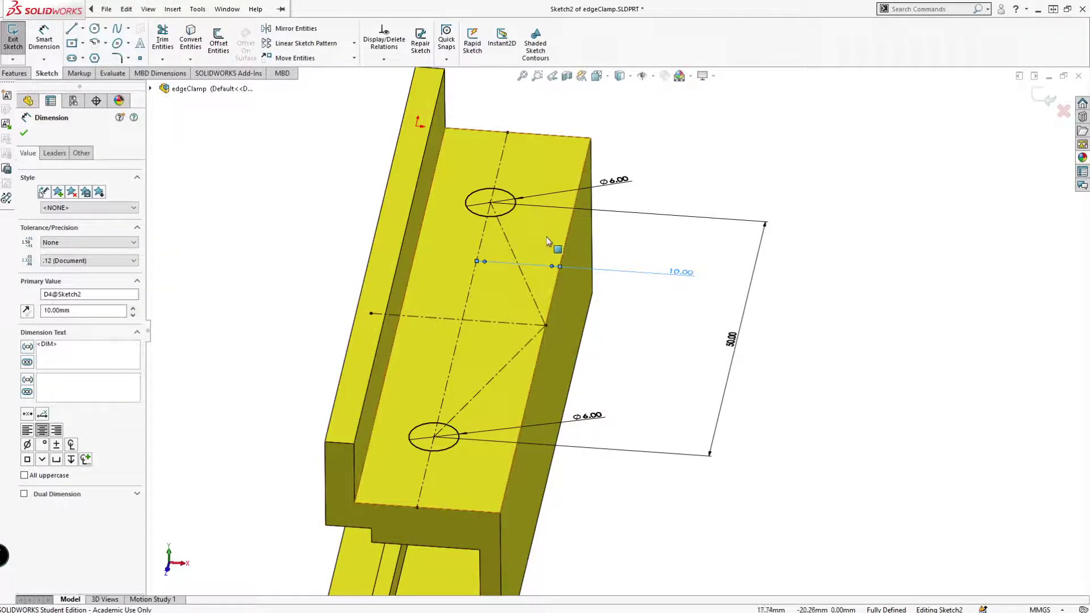
{"action": "key", "text": "z"}
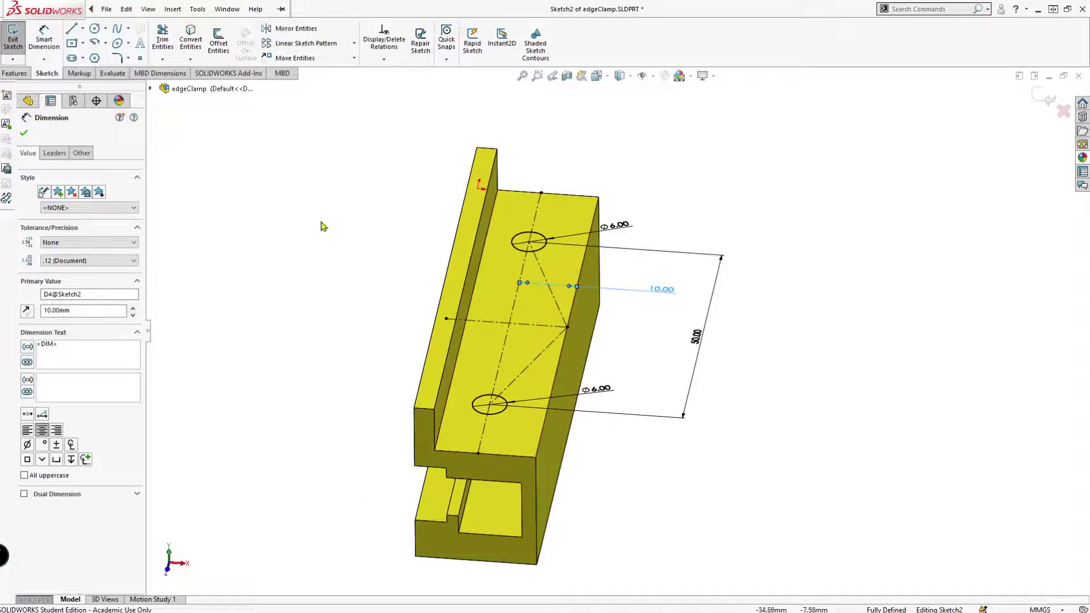
{"action": "scroll", "coordinate": [608, 243], "scroll_direction": "down", "scroll_amount": 1}
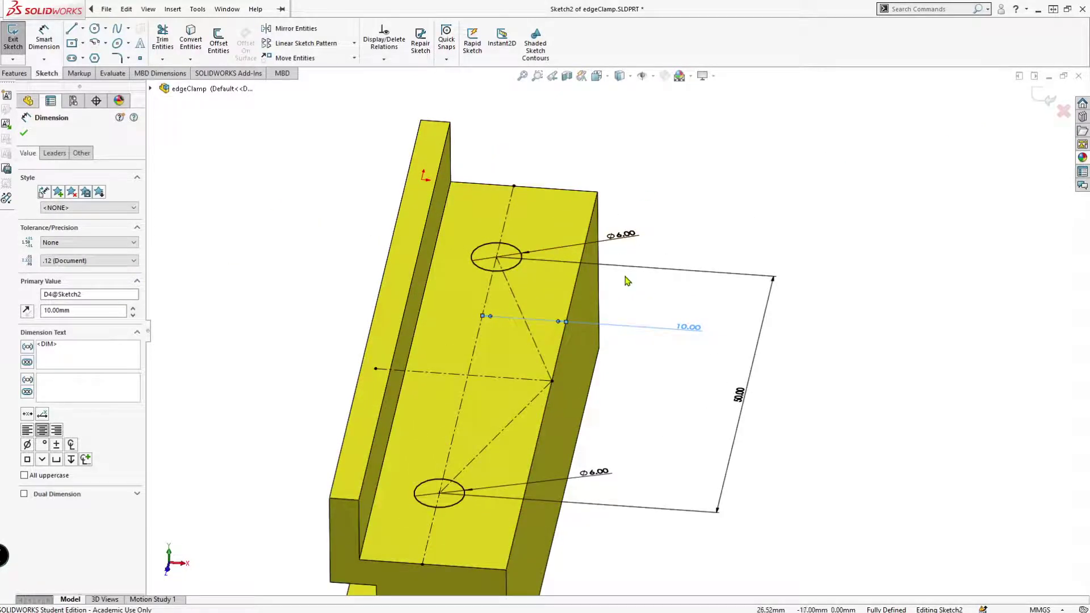
{"action": "scroll", "coordinate": [627, 280], "scroll_direction": "up", "scroll_amount": 1}
{"action": "scroll", "coordinate": [652, 361], "scroll_direction": "down", "scroll_amount": 1}
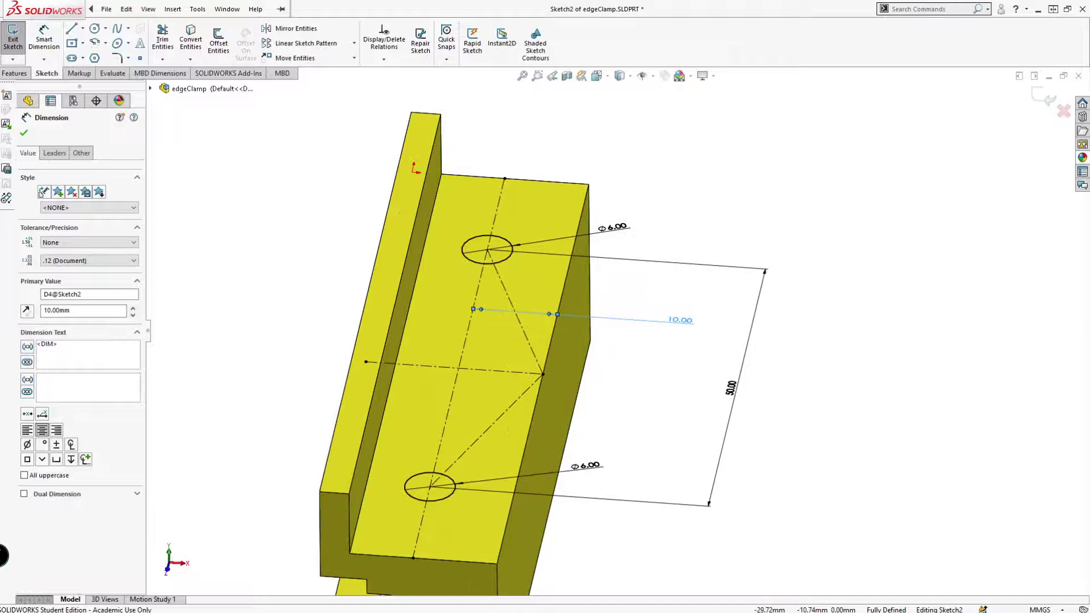
{"action": "left_click", "coordinate": [24, 134]}
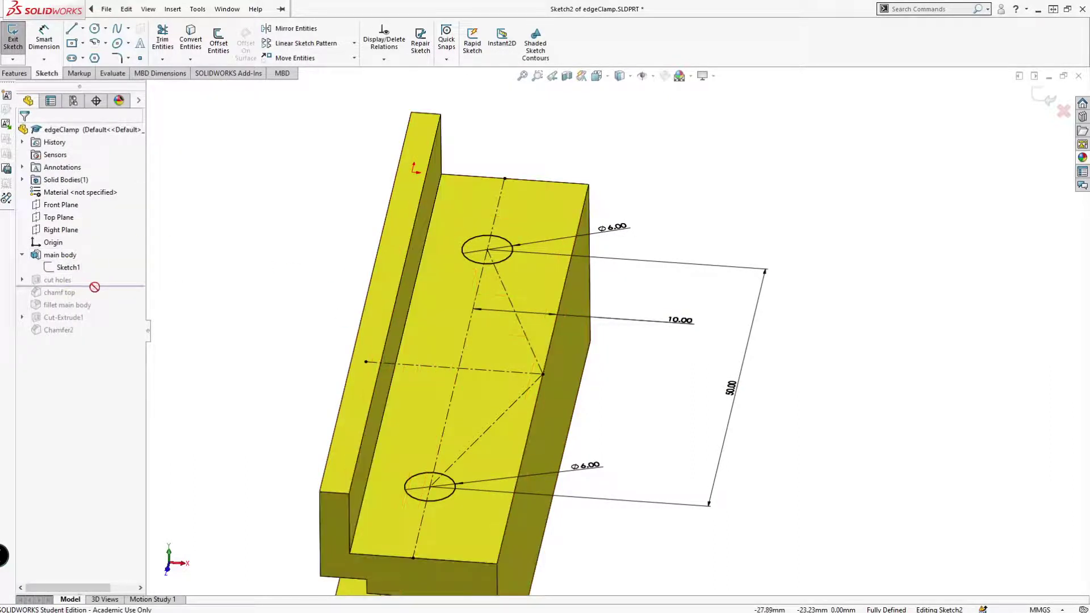
{"action": "left_click", "coordinate": [1045, 98]}
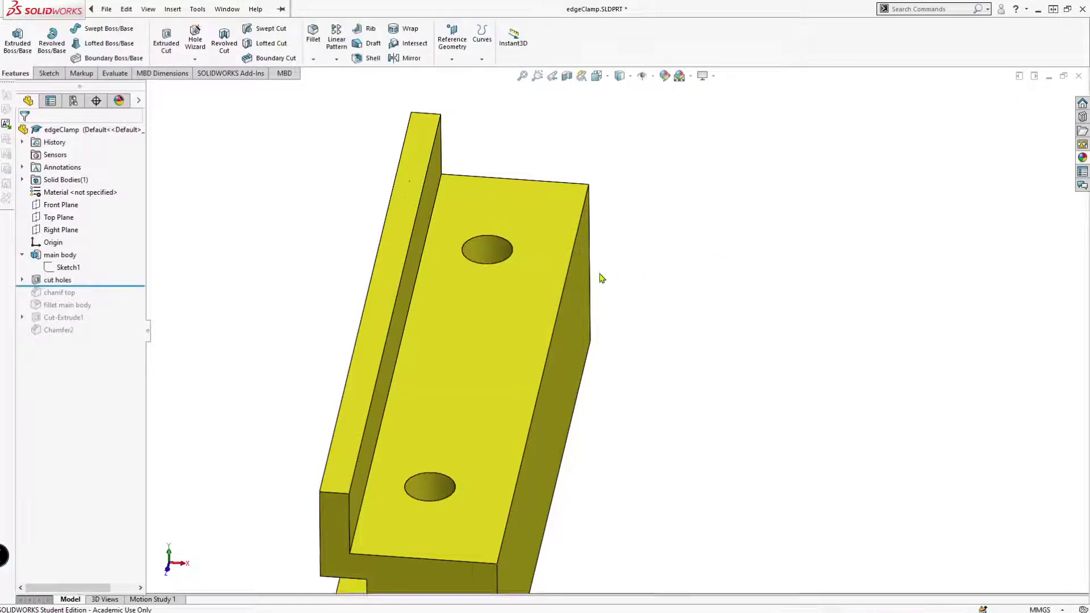
{"action": "middle_click_drag", "start_coordinate": [482, 311], "coordinate": [482, 404]}
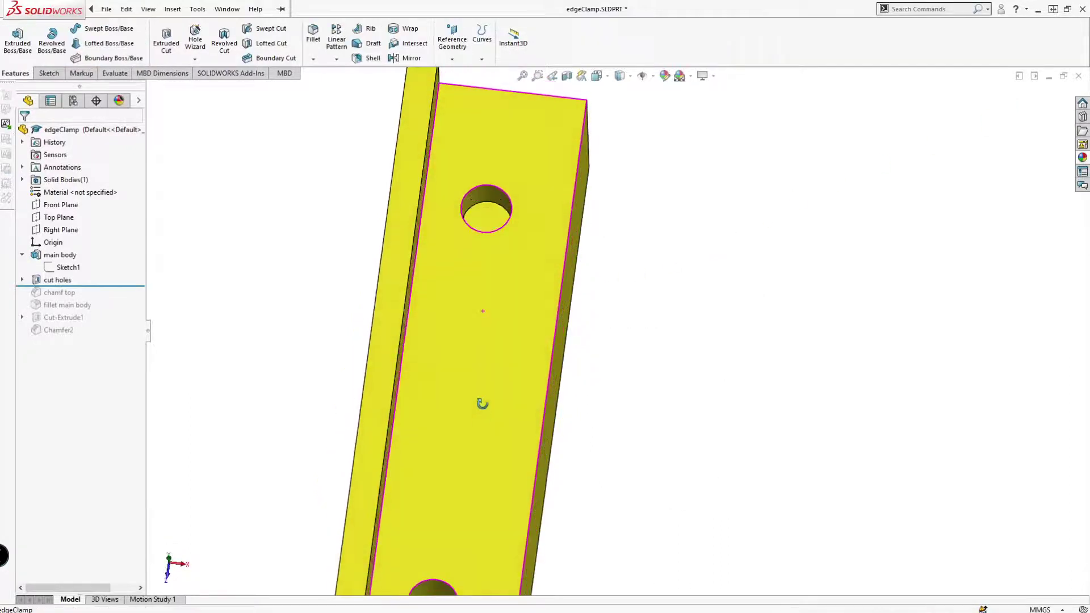
{"action": "middle_click_drag", "start_coordinate": [483, 403], "coordinate": [576, 419]}
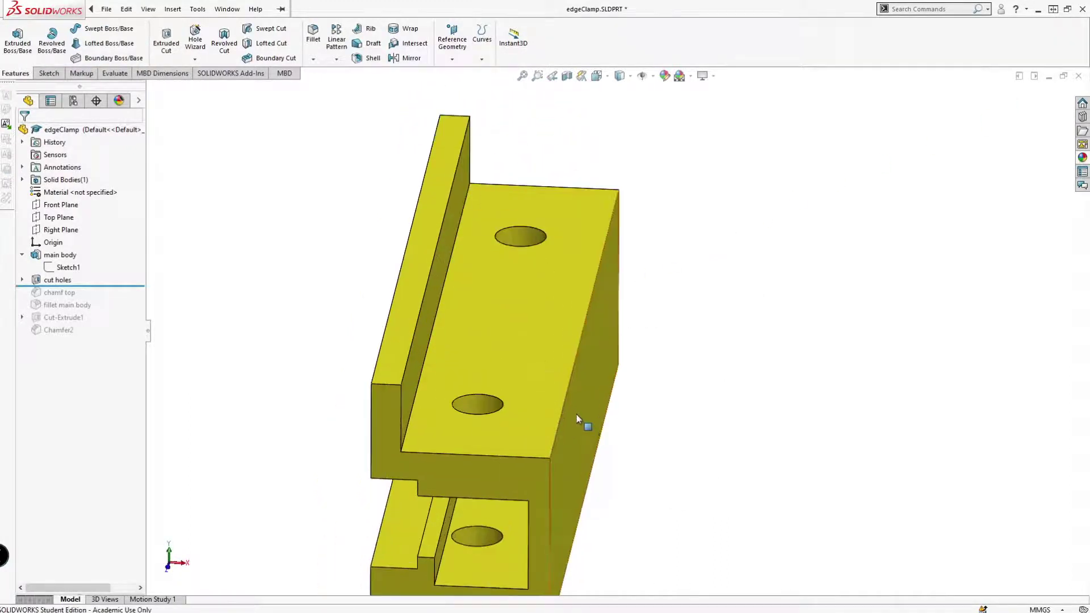
{"action": "left_click_drag", "start_coordinate": [107, 284], "coordinate": [103, 295]}
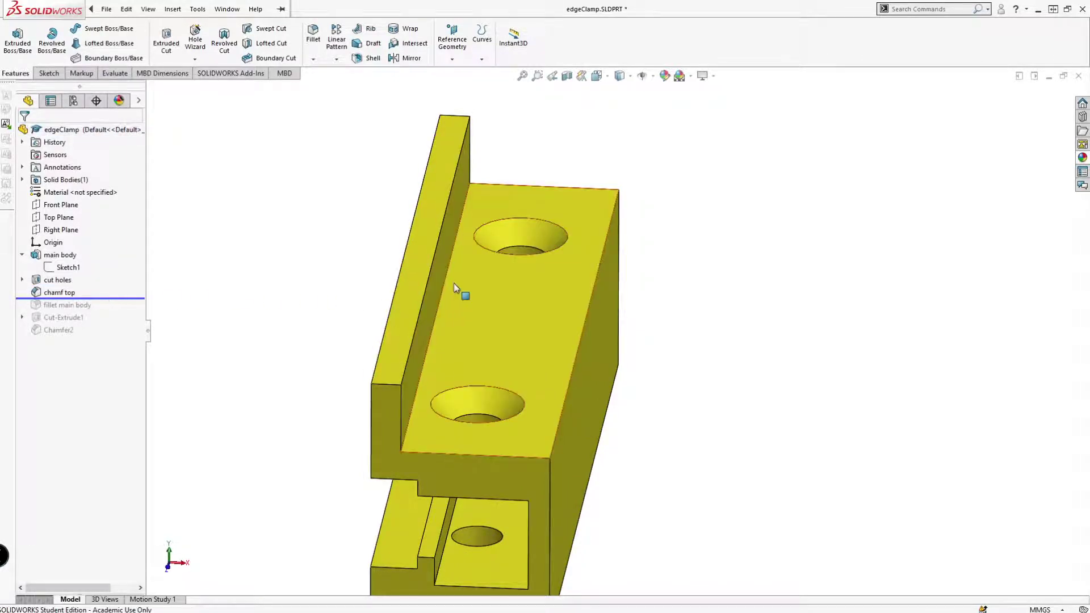
{"action": "mouse_move", "coordinate": [650, 387]}
{"action": "middle_mouse_down"}
{"action": "mouse_move", "coordinate": [496, 431]}
{"action": "mouse_move", "coordinate": [495, 211]}
{"action": "mouse_move", "coordinate": [487, 338]}
{"action": "mouse_move", "coordinate": [497, 231]}
{"action": "mouse_move", "coordinate": [493, 312]}
{"action": "middle_mouse_up"}
{"action": "scroll", "coordinate": [623, 417], "scroll_direction": "up", "scroll_amount": 2}
{"action": "scroll", "coordinate": [635, 395], "scroll_direction": "down", "scroll_amount": 2}
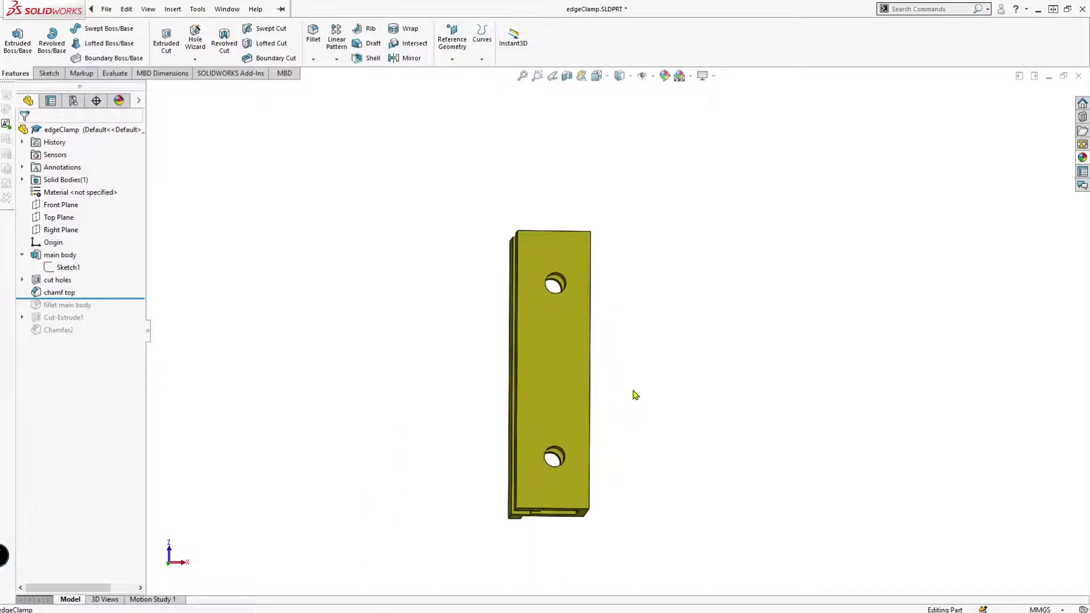
{"action": "mouse_move", "coordinate": [634, 394]}
{"action": "middle_mouse_down"}
{"action": "mouse_move", "coordinate": [469, 407]}
{"action": "mouse_move", "coordinate": [514, 339]}
{"action": "middle_mouse_up"}
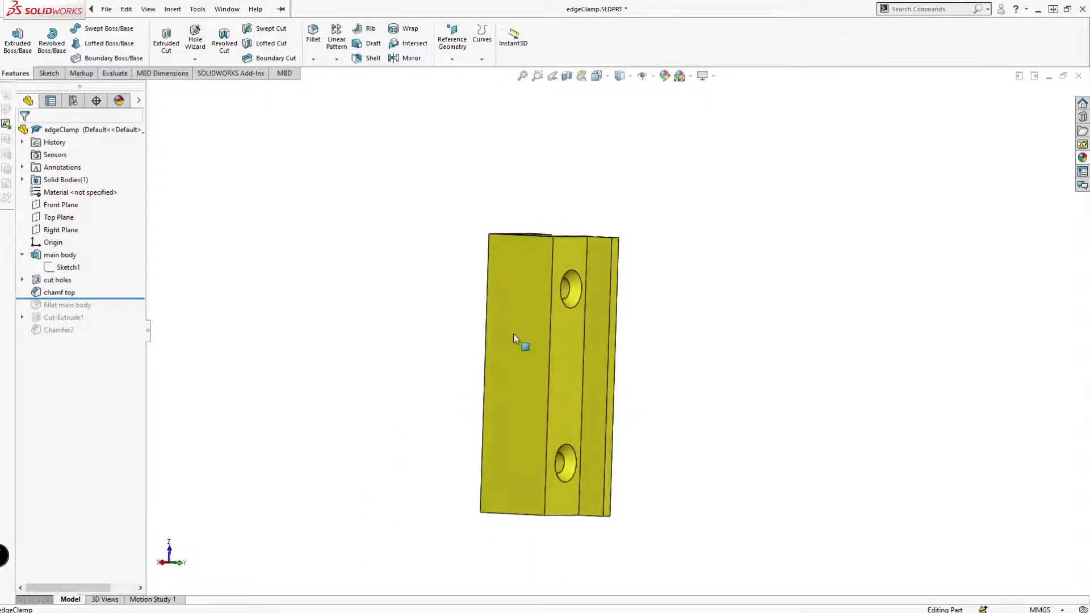
{"action": "scroll", "coordinate": [518, 345], "scroll_direction": "down", "scroll_amount": 2}
{"action": "mouse_move", "coordinate": [599, 329]}
{"action": "middle_mouse_down"}
{"action": "mouse_move", "coordinate": [557, 290]}
{"action": "mouse_move", "coordinate": [483, 319]}
{"action": "mouse_move", "coordinate": [497, 304]}
{"action": "mouse_move", "coordinate": [582, 286]}
{"action": "middle_mouse_up"}
{"action": "scroll", "coordinate": [562, 287], "scroll_direction": "down", "scroll_amount": 3}
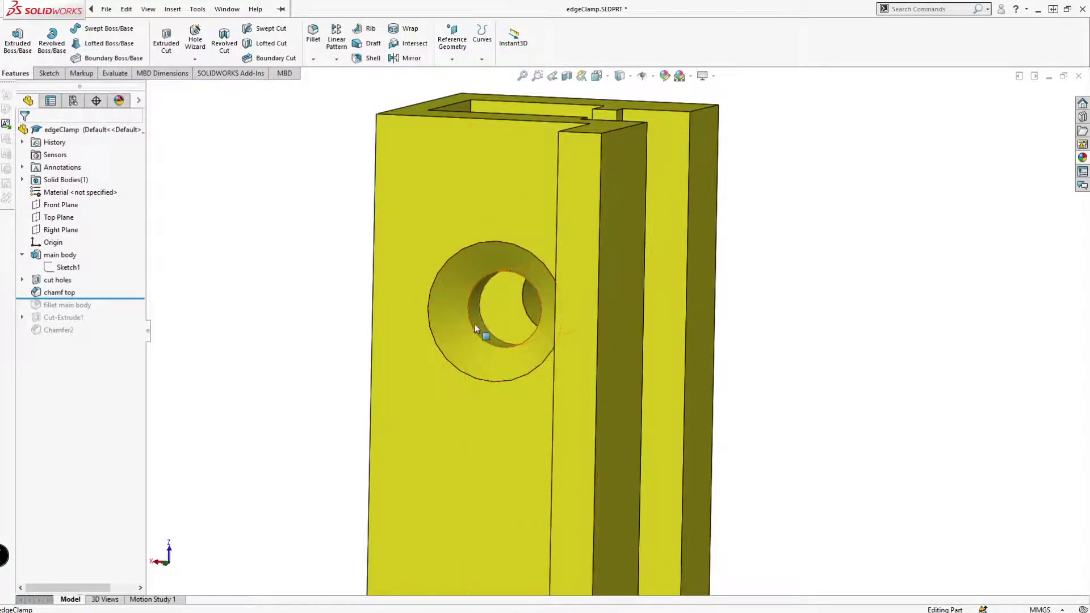
{"action": "mouse_move", "coordinate": [527, 362]}
{"action": "middle_mouse_down"}
{"action": "mouse_move", "coordinate": [526, 343]}
{"action": "mouse_move", "coordinate": [540, 341]}
{"action": "mouse_move", "coordinate": [550, 358]}
{"action": "middle_mouse_up"}
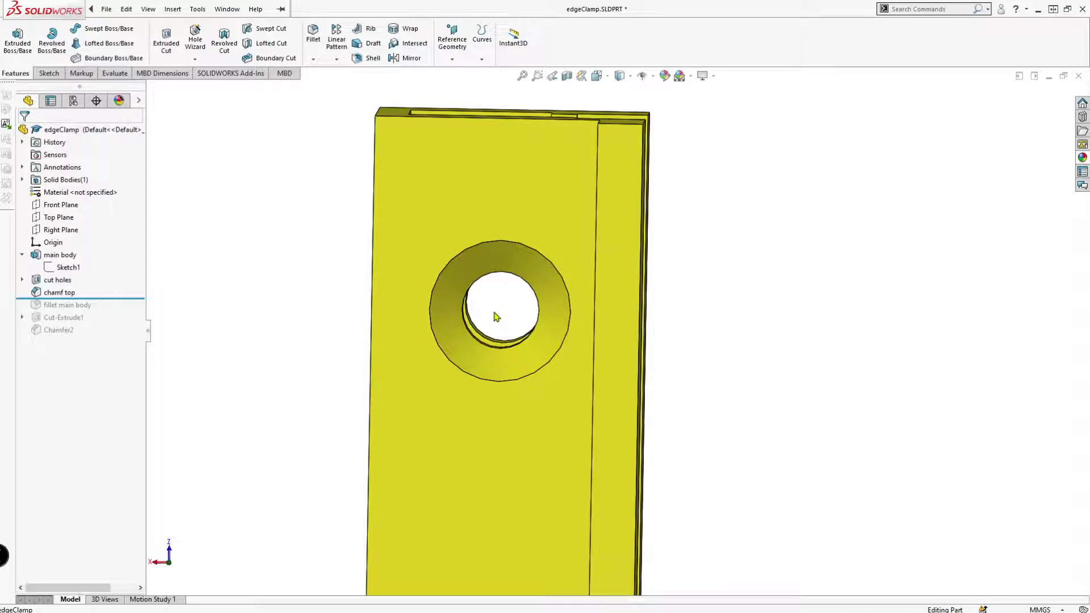
{"action": "scroll", "coordinate": [495, 318], "scroll_direction": "up", "scroll_amount": 3}
{"action": "scroll", "coordinate": [641, 377], "scroll_direction": "up", "scroll_amount": 2}
{"action": "scroll", "coordinate": [657, 407], "scroll_direction": "down", "scroll_amount": 2}
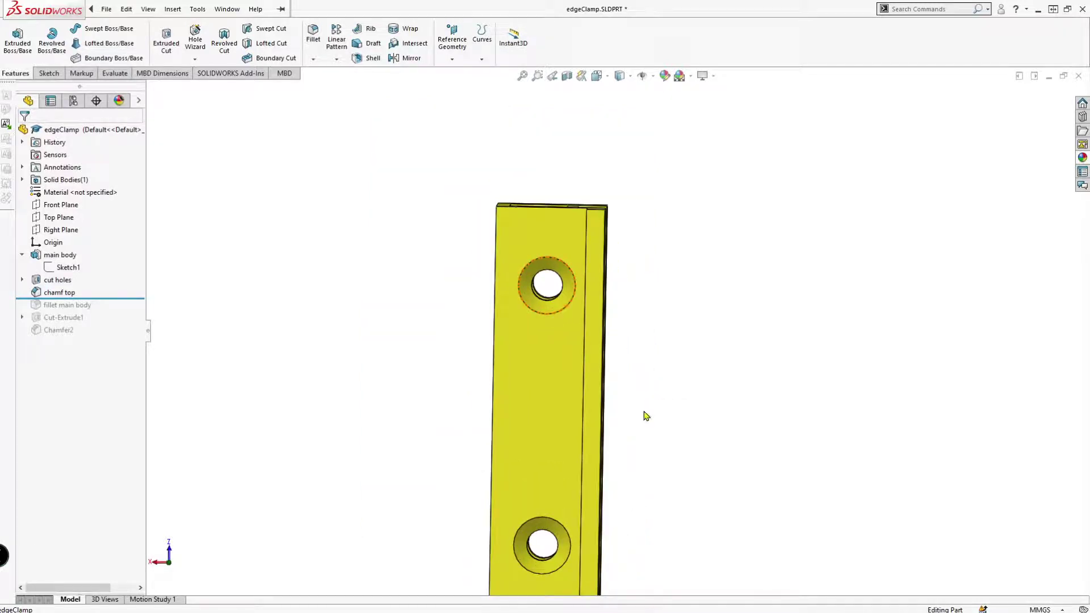
{"action": "middle_click_drag", "start_coordinate": [639, 358], "coordinate": [337, 318]}
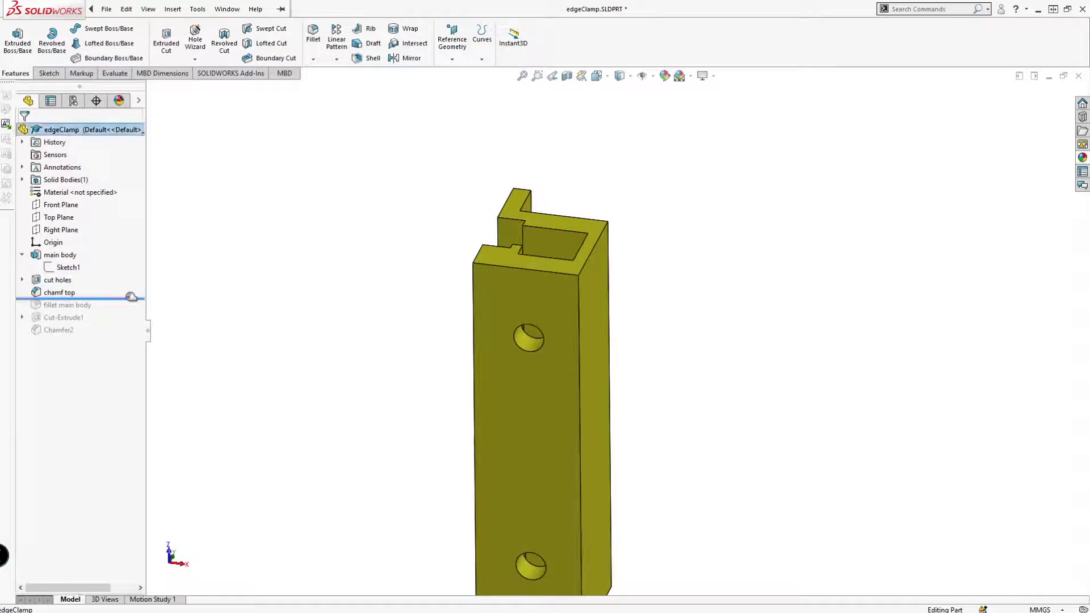
- Roll forward to include the main body fillet and inspect the clamp from several angles
{"action": "left_click_drag", "start_coordinate": [132, 296], "coordinate": [131, 311]}
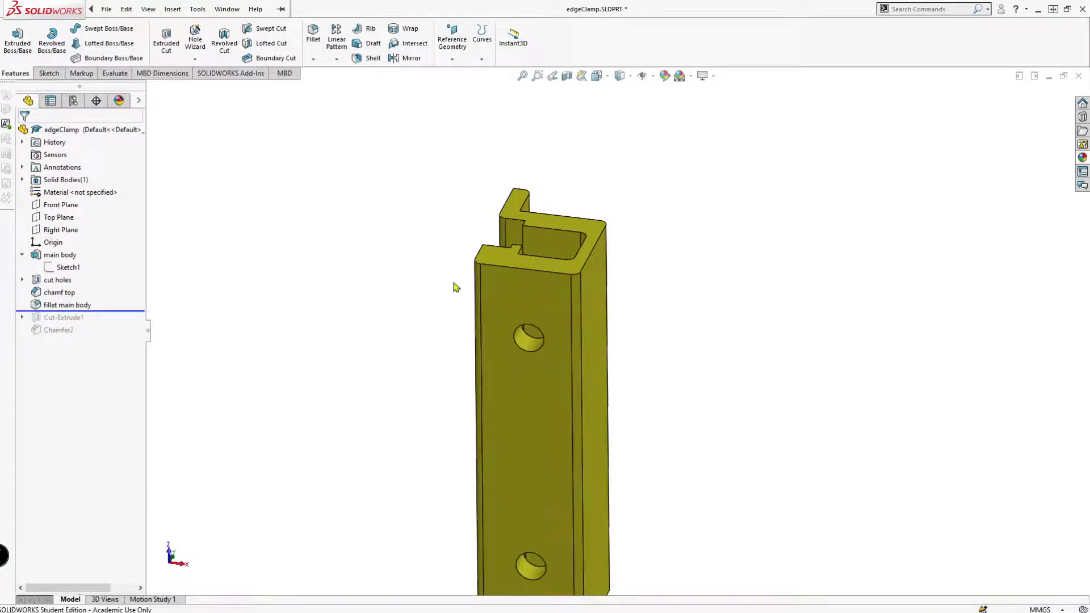
{"action": "middle_click_drag", "start_coordinate": [699, 316], "coordinate": [699, 471]}
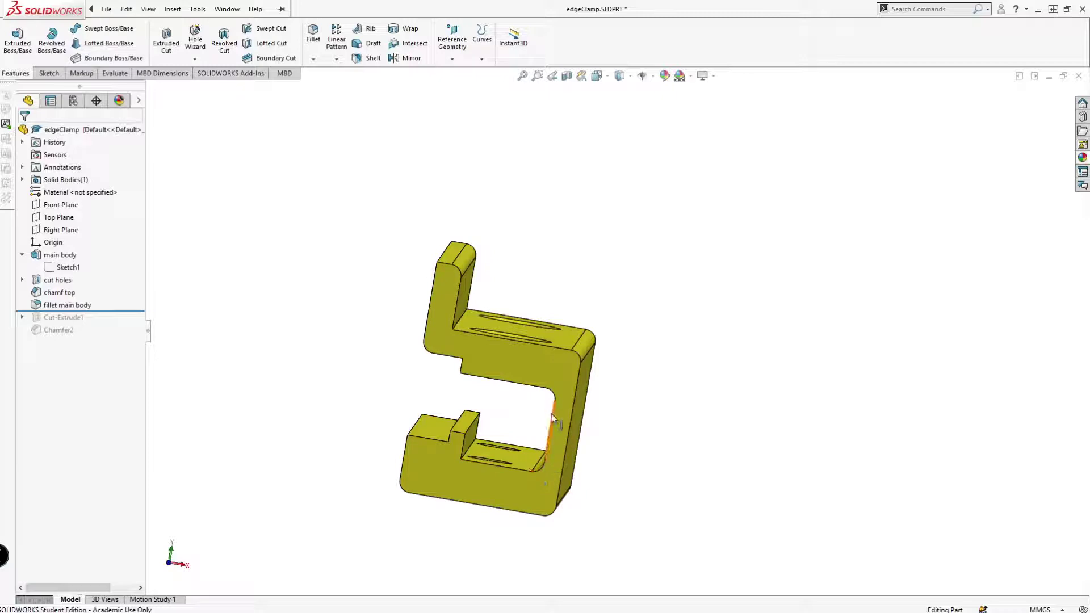
{"action": "scroll", "coordinate": [555, 414], "scroll_direction": "down", "scroll_amount": 2}
{"action": "scroll", "coordinate": [561, 404], "scroll_direction": "down", "scroll_amount": 1}
{"action": "scroll", "coordinate": [566, 395], "scroll_direction": "down", "scroll_amount": 2}
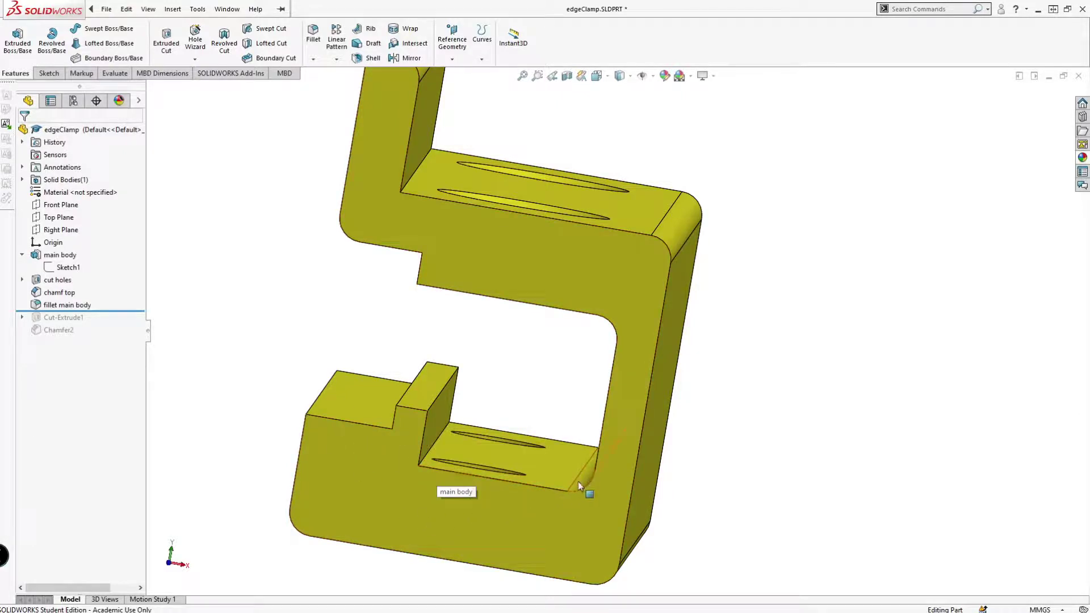
{"action": "scroll", "coordinate": [588, 333], "scroll_direction": "up", "scroll_amount": 2}
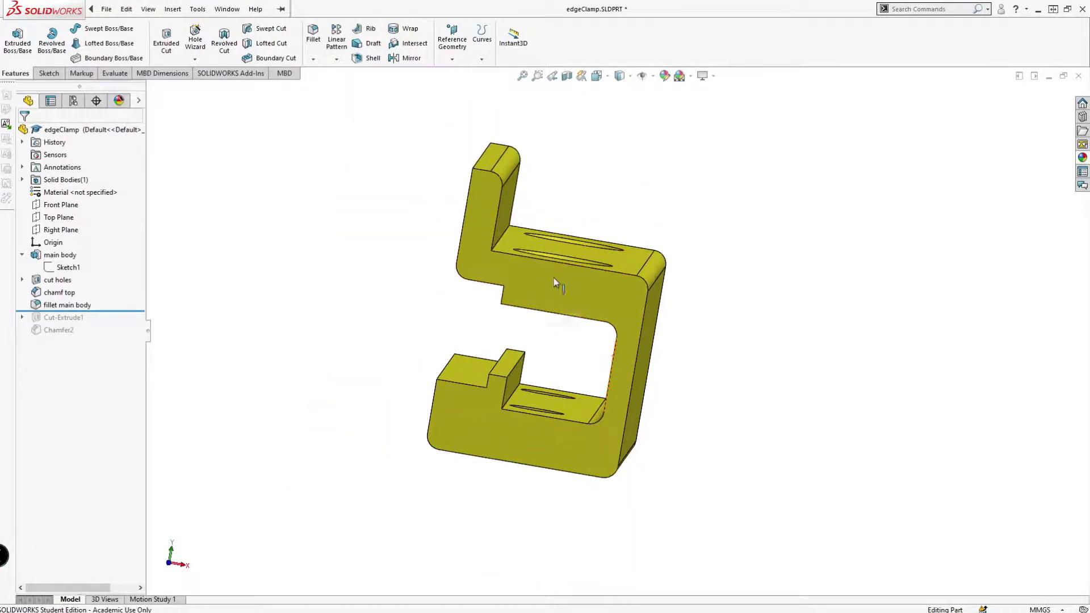
{"action": "scroll", "coordinate": [555, 278], "scroll_direction": "down", "scroll_amount": 1}
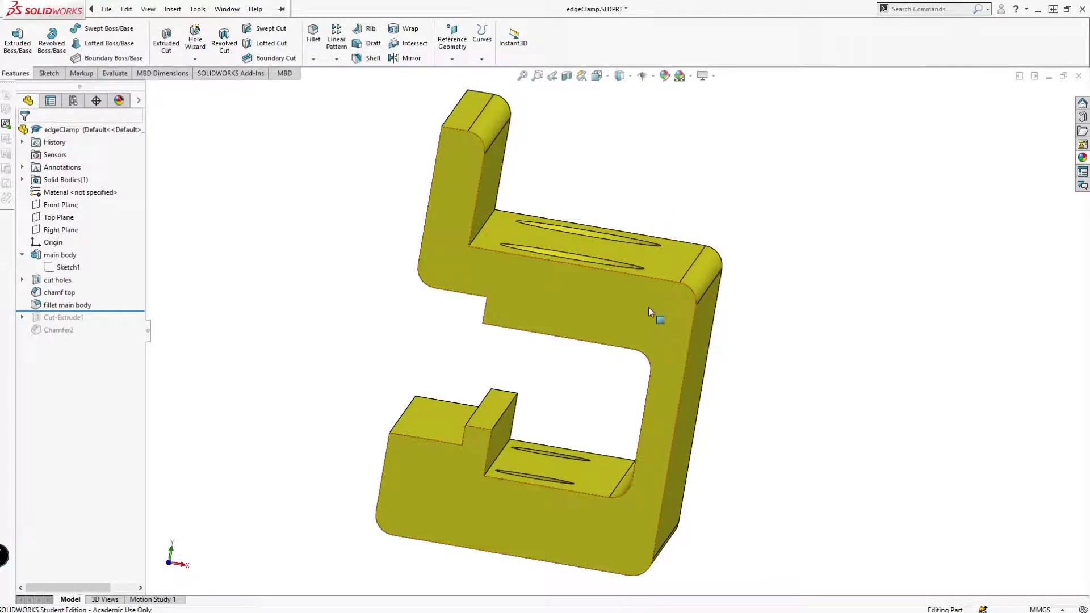
{"action": "scroll", "coordinate": [720, 413], "scroll_direction": "down", "scroll_amount": 2}
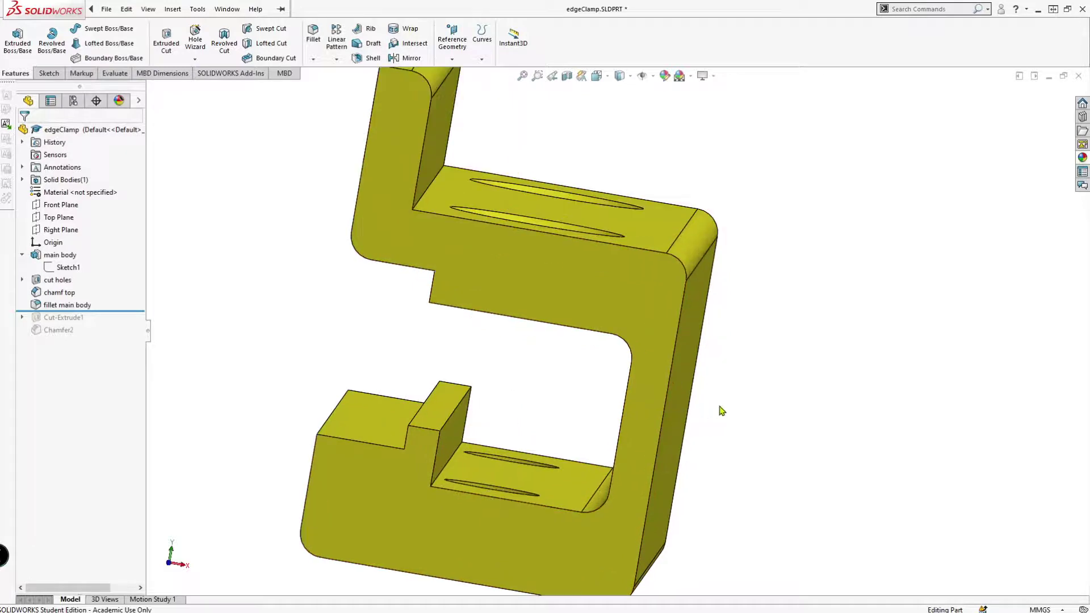
{"action": "scroll", "coordinate": [535, 456], "scroll_direction": "down", "scroll_amount": 2}
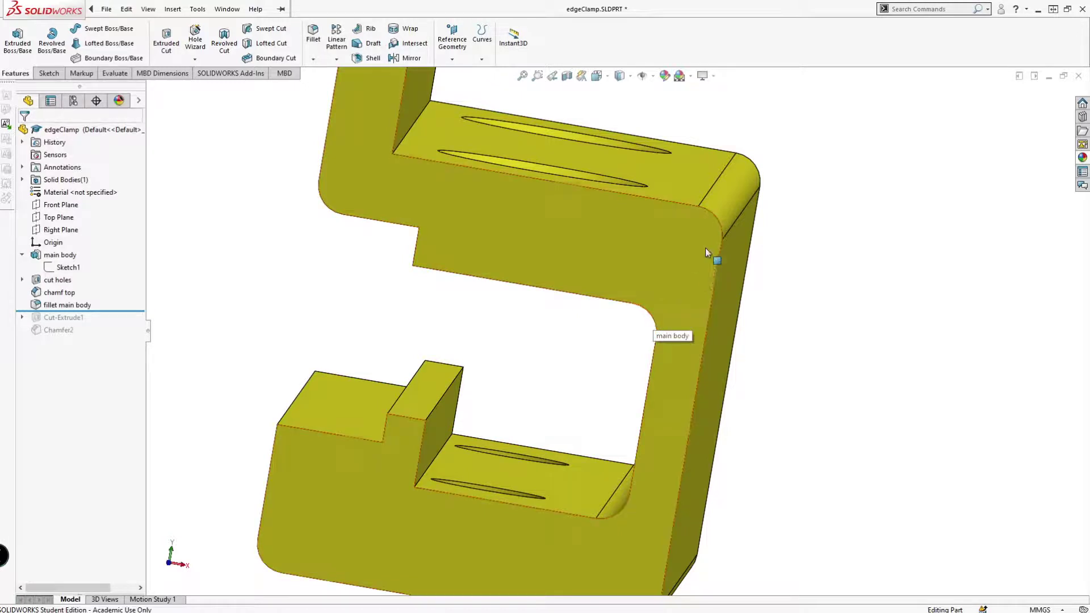
{"action": "scroll", "coordinate": [723, 231], "scroll_direction": "up", "scroll_amount": 5}
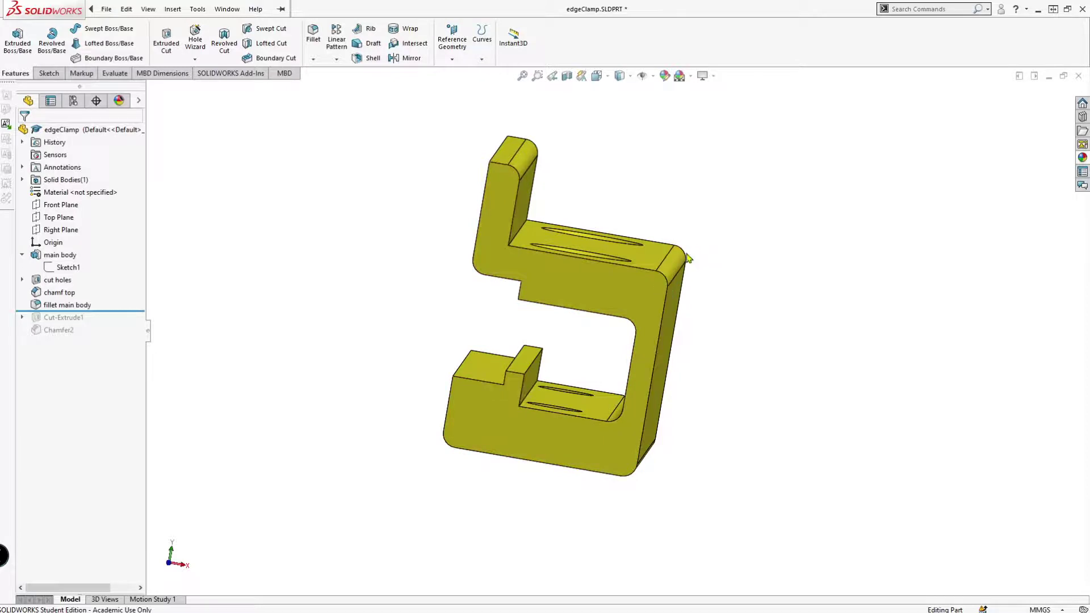
{"action": "middle_click_drag", "start_coordinate": [679, 254], "coordinate": [687, 252]}
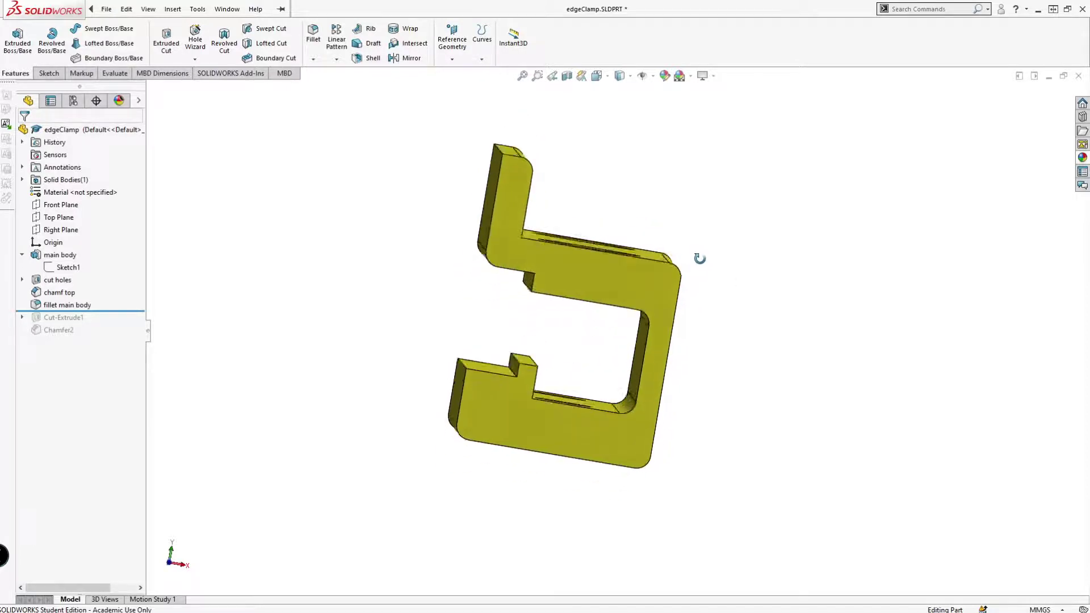
{"action": "scroll", "coordinate": [688, 252], "scroll_direction": "down", "scroll_amount": 3}
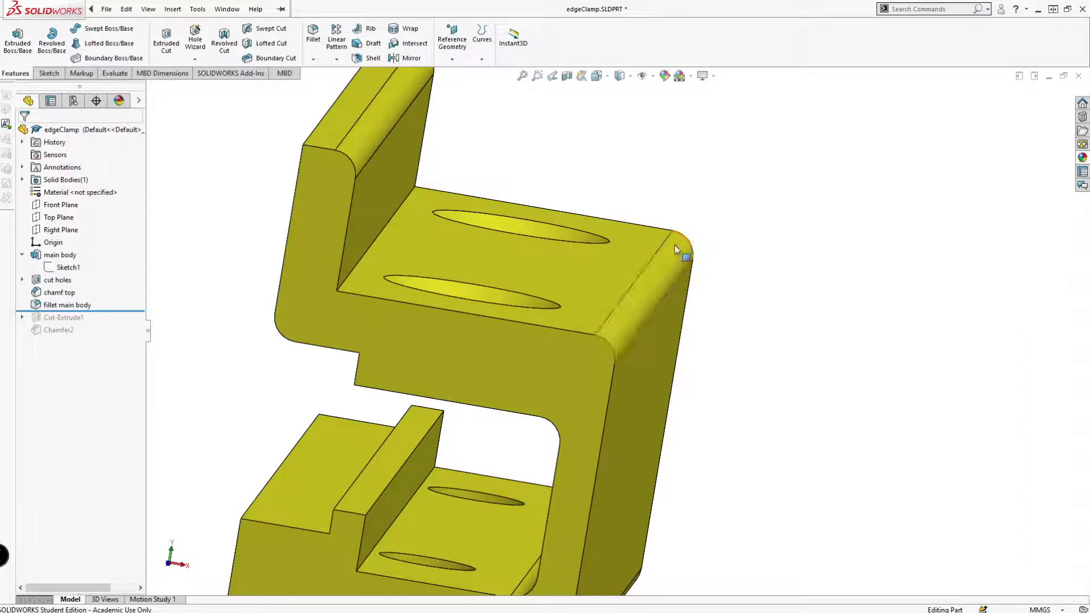
{"action": "key", "text": "Right"}
{"action": "key", "text": "Right"}
{"action": "key", "text": "Right"}
{"action": "key", "text": "Right"}
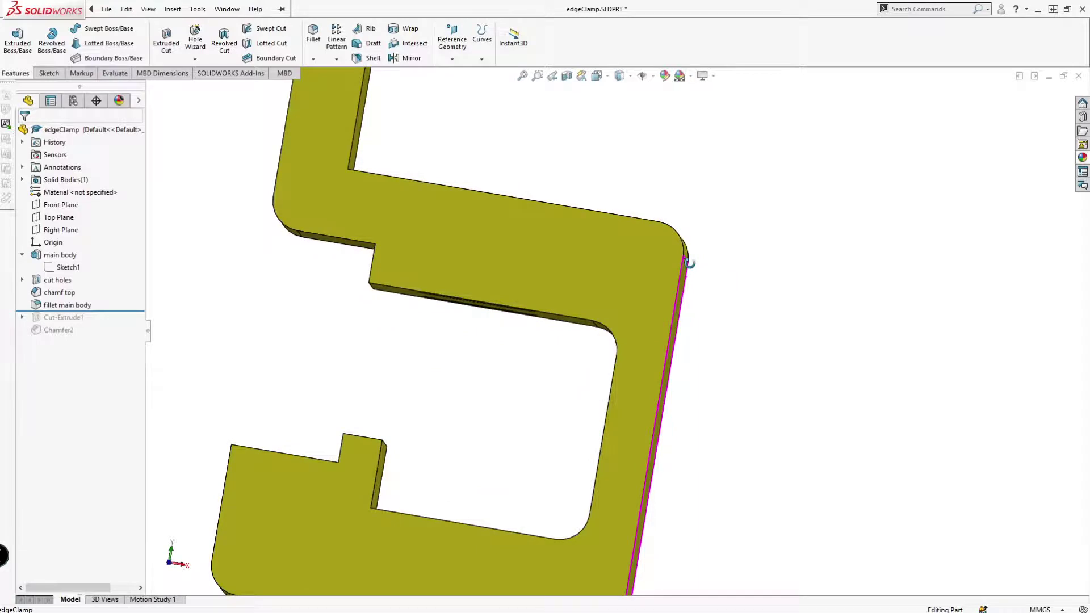
{"action": "scroll", "coordinate": [681, 236], "scroll_direction": "down", "scroll_amount": 3}
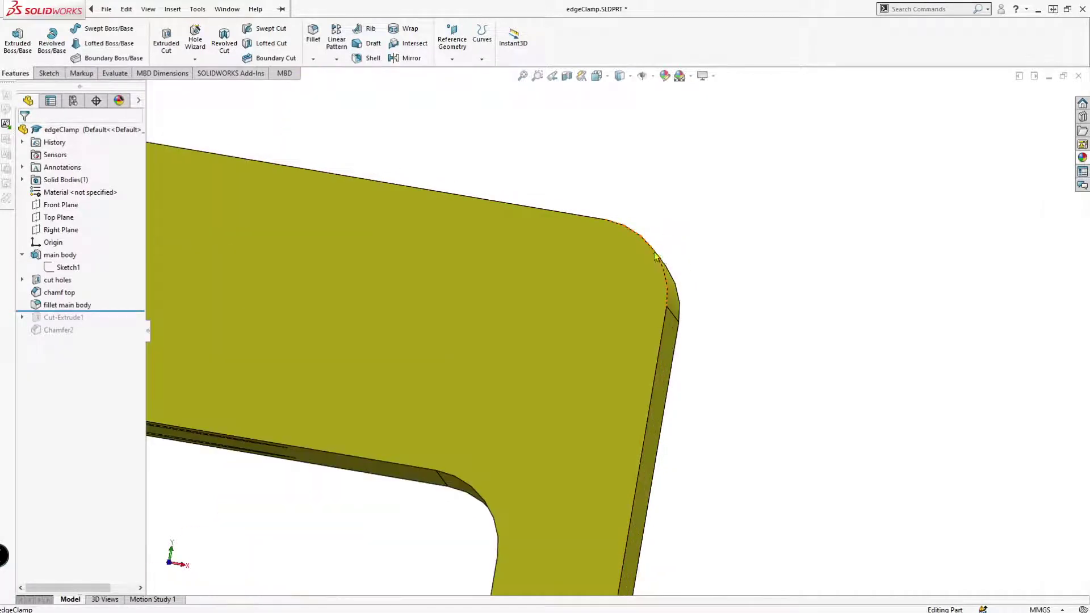
{"action": "scroll", "coordinate": [657, 258], "scroll_direction": "up", "scroll_amount": 5}
{"action": "scroll", "coordinate": [752, 307], "scroll_direction": "up", "scroll_amount": 3}
{"action": "key", "text": "ctrl+7"}
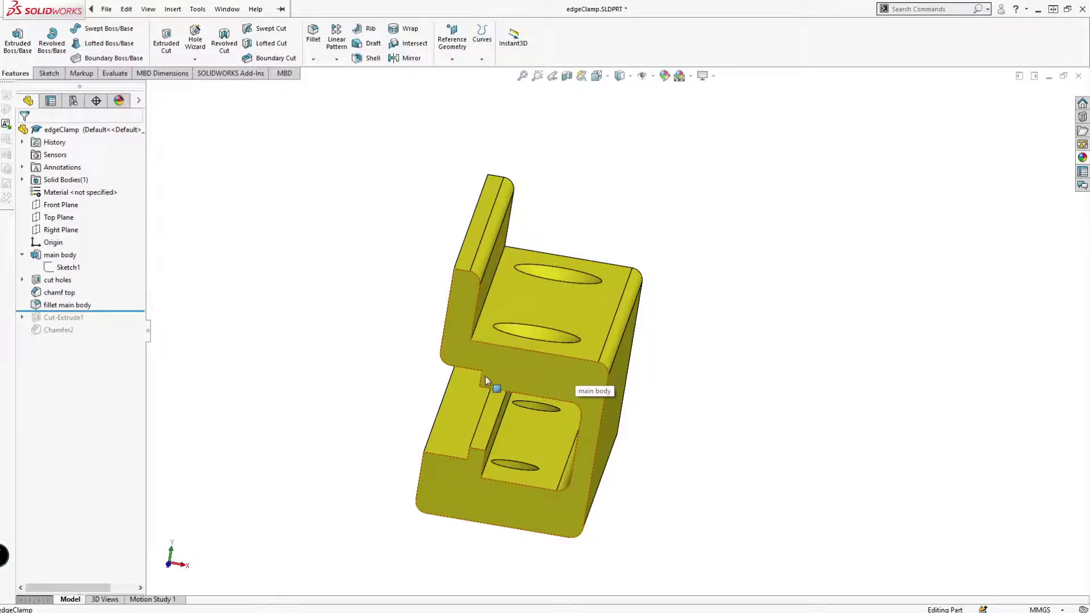
{"action": "middle_click_drag", "start_coordinate": [547, 436], "coordinate": [547, 429]}
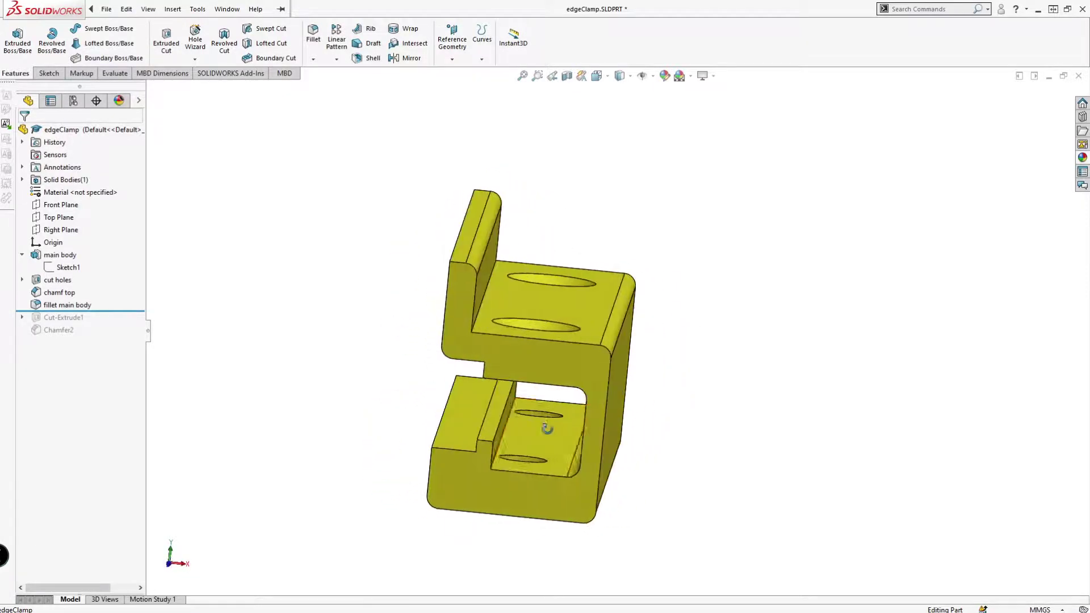
{"action": "scroll", "coordinate": [547, 428], "scroll_direction": "down", "scroll_amount": 2}
{"action": "middle_click_drag", "start_coordinate": [532, 376], "coordinate": [546, 357]}
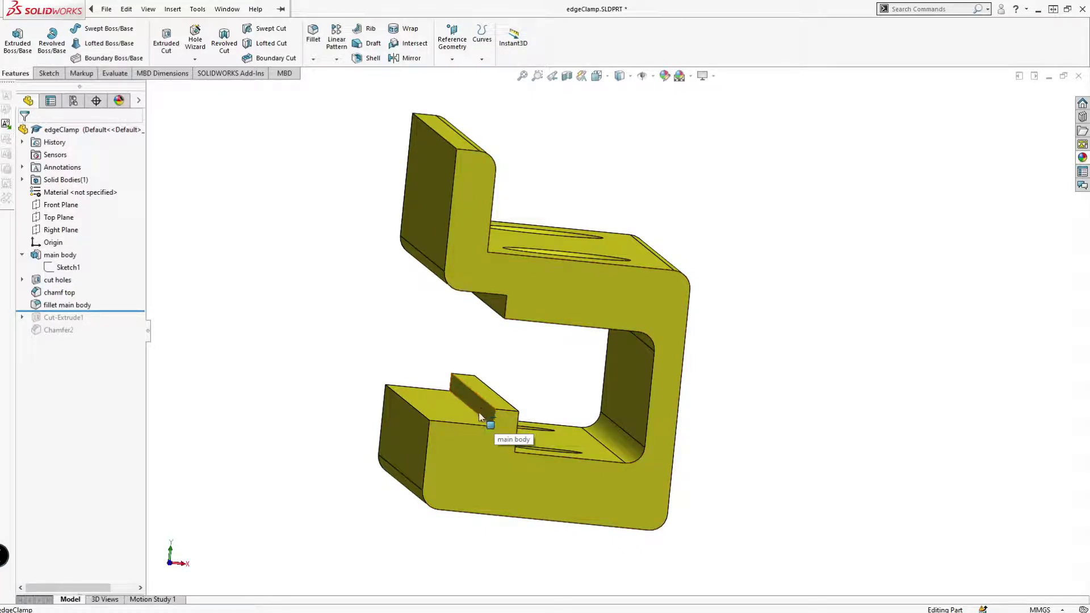
{"action": "middle_click_drag", "start_coordinate": [483, 406], "coordinate": [442, 405]}
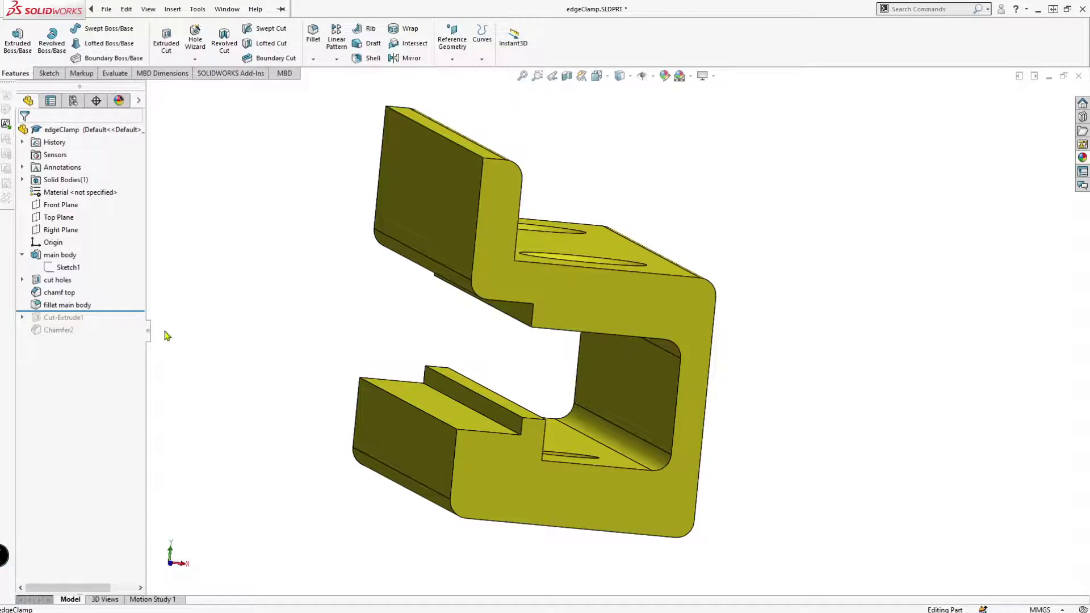
{"action": "middle_click_drag", "start_coordinate": [379, 339], "coordinate": [367, 330]}
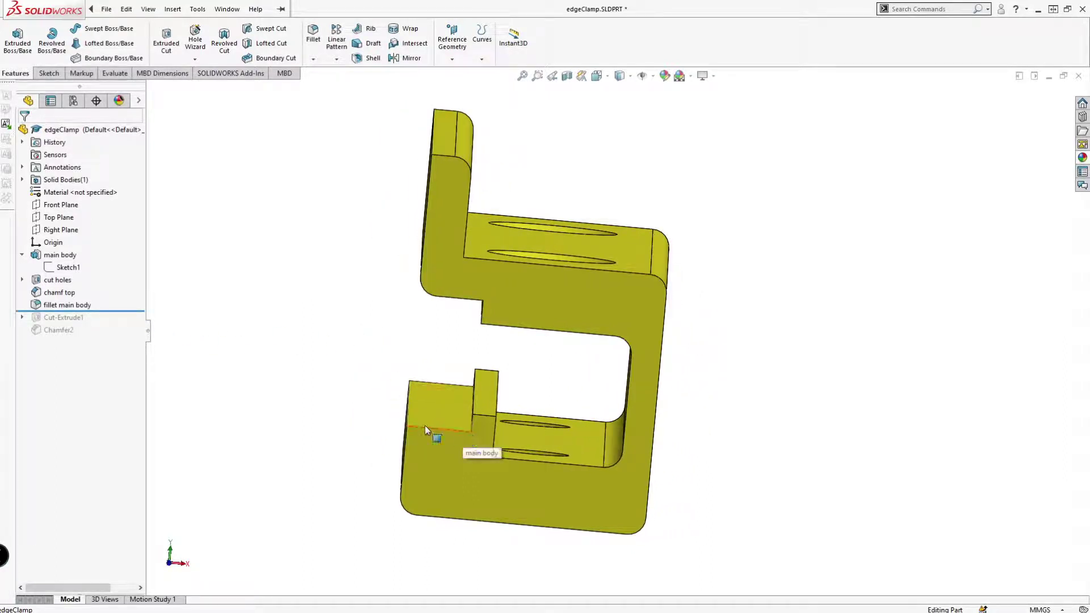
- Edit the main body fillet and add the unrounded outer edge to it
{"action": "right_click", "coordinate": [67, 308]}
{"action": "left_click", "coordinate": [74, 265]}
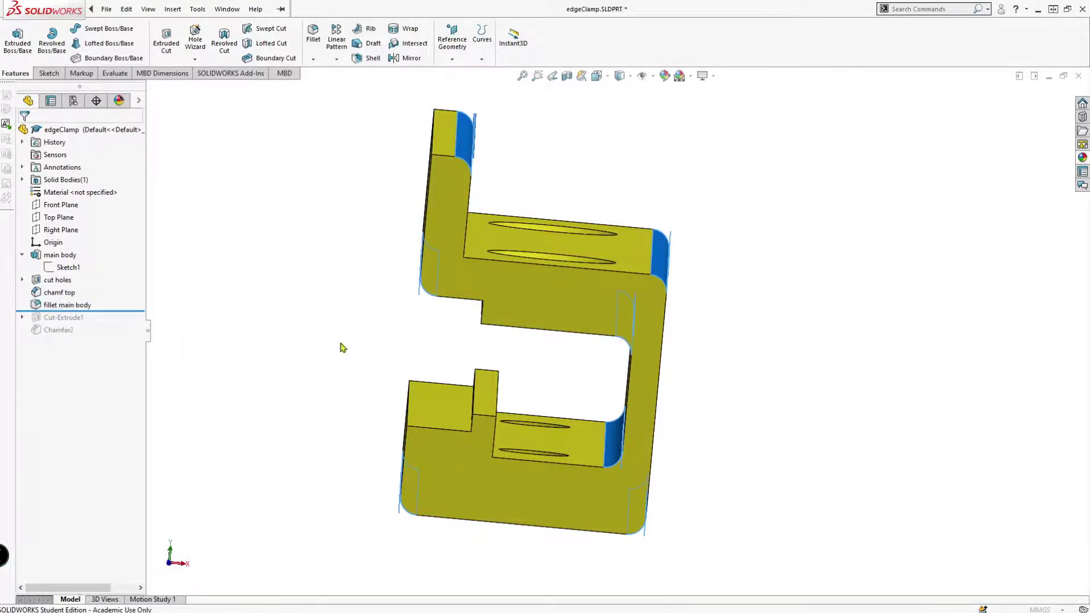
{"action": "middle_click_drag", "start_coordinate": [374, 364], "coordinate": [388, 373]}
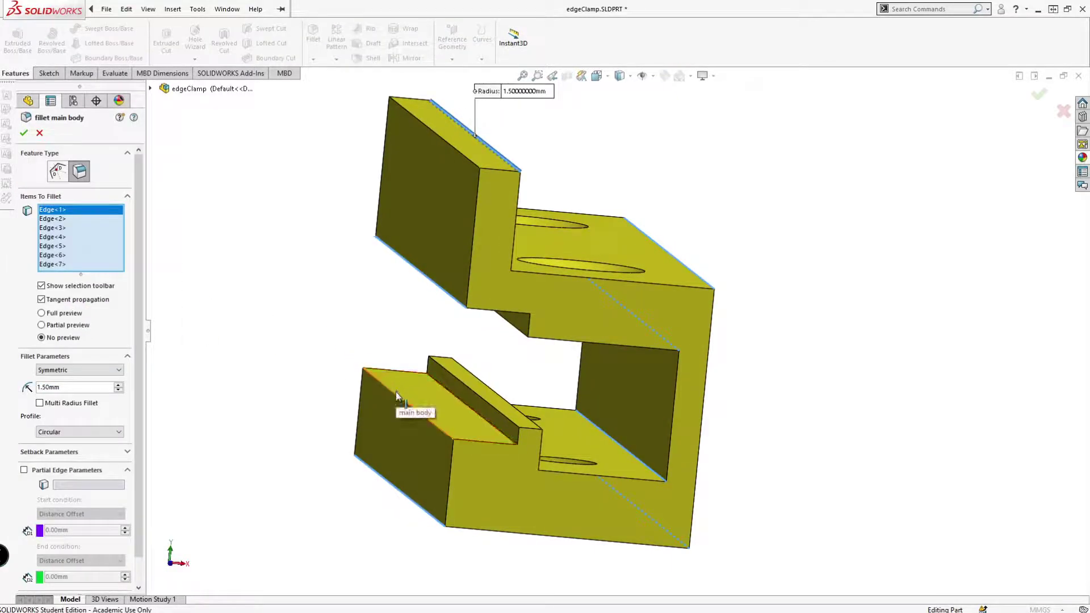
{"action": "left_click", "coordinate": [397, 392]}
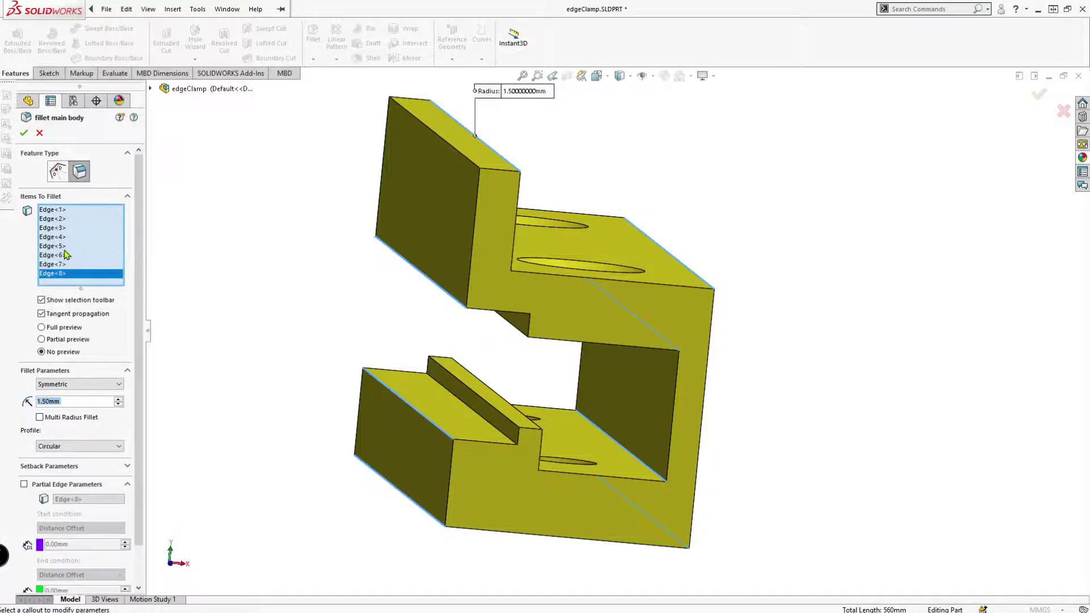
- Apply the updated fillet and roll forward past Chamfer2 to restore Cut-Extrude1
{"action": "left_click", "coordinate": [25, 133]}
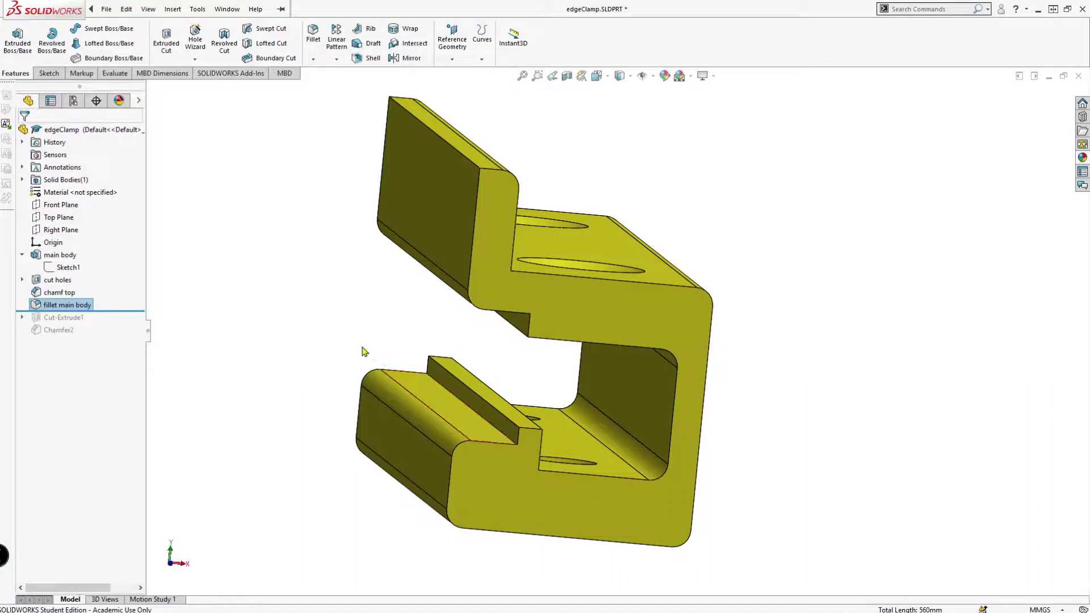
{"action": "middle_click_drag", "start_coordinate": [341, 327], "coordinate": [341, 320]}
{"action": "scroll", "coordinate": [453, 407], "scroll_direction": "down", "scroll_amount": 2}
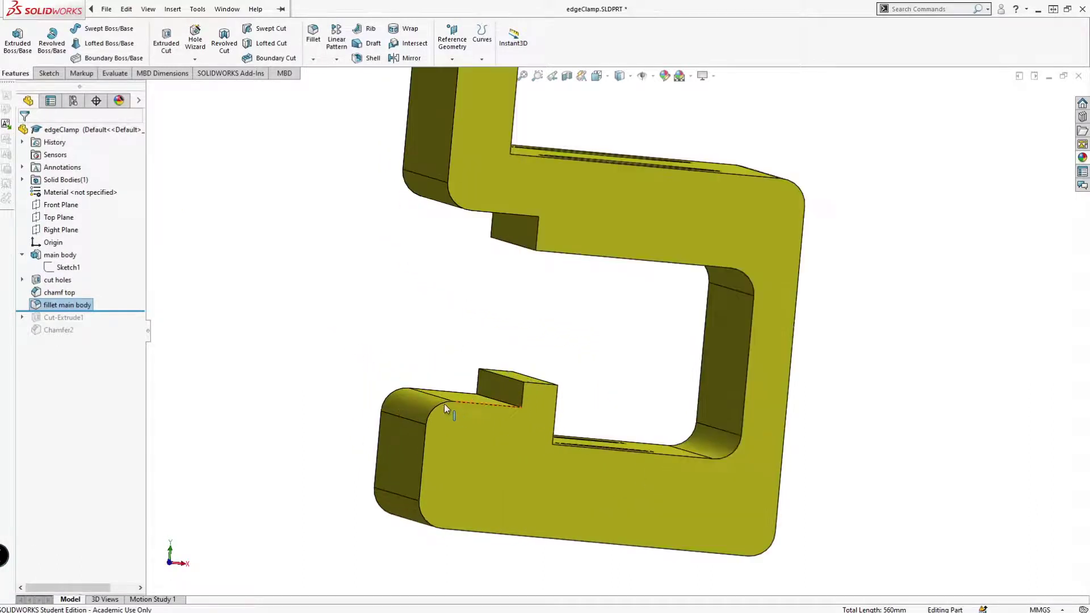
{"action": "scroll", "coordinate": [433, 349], "scroll_direction": "down", "scroll_amount": 3}
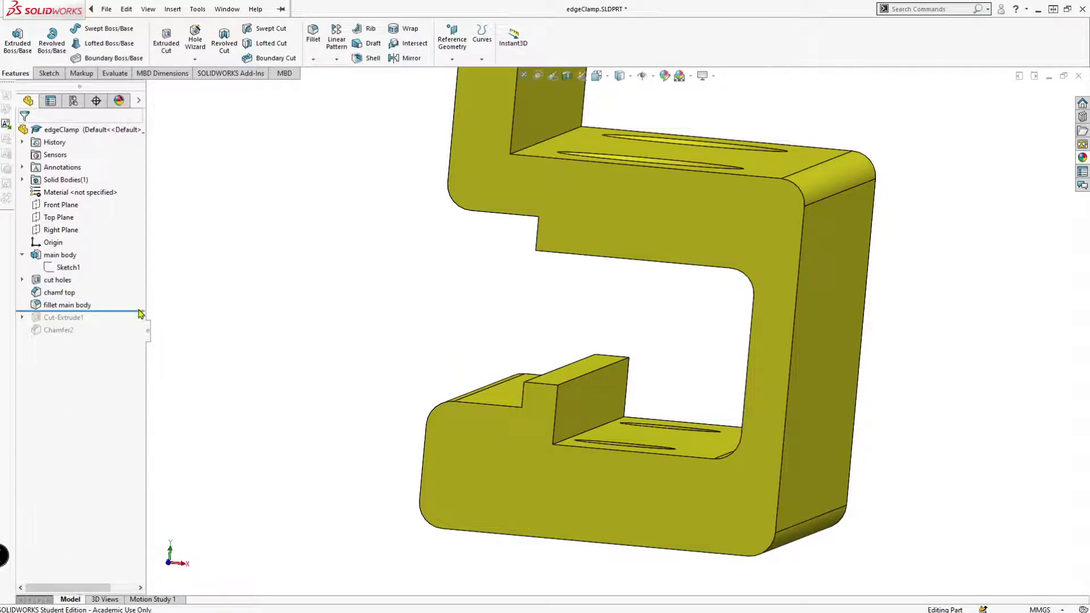
{"action": "left_click_drag", "start_coordinate": [140, 315], "coordinate": [134, 347]}
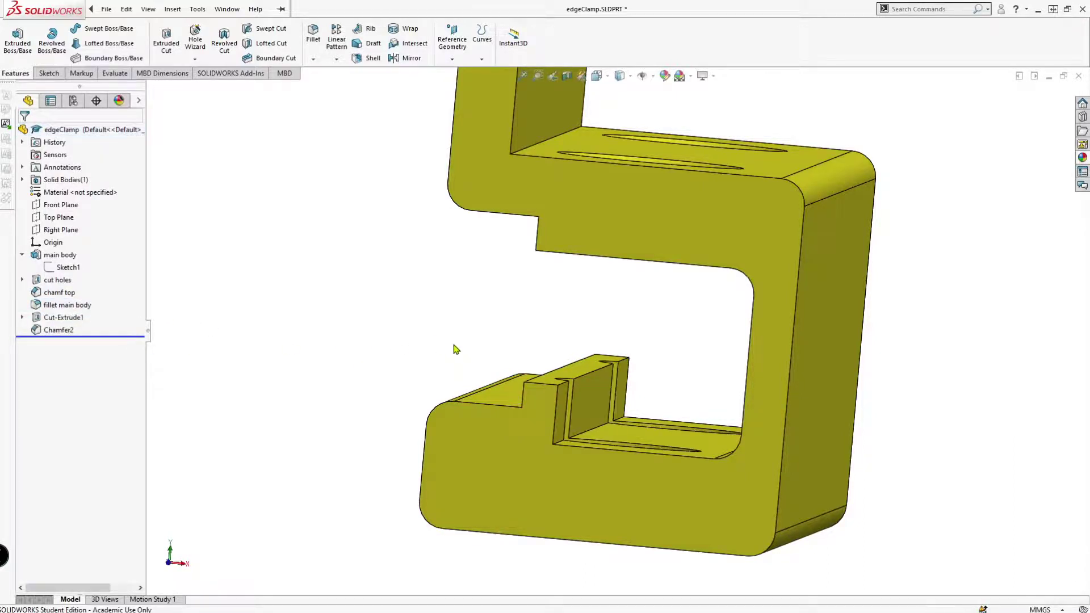
- Select Cut-Extrude1 and orbit to inspect the holes on the clamp's underside
{"action": "left_click", "coordinate": [65, 318]}
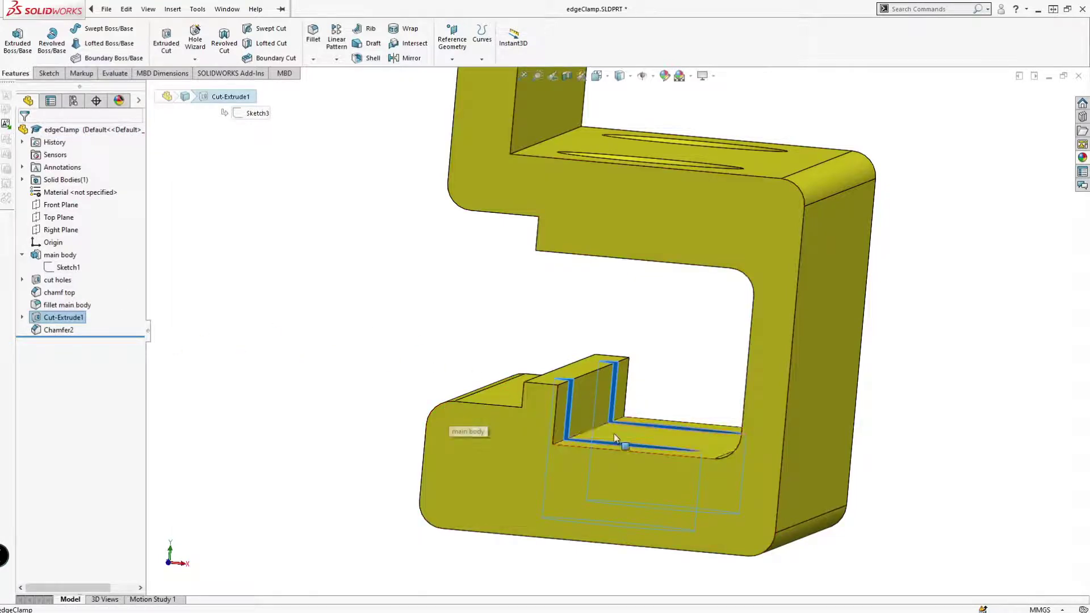
{"action": "mouse_move", "coordinate": [443, 409]}
{"action": "middle_mouse_down"}
{"action": "mouse_move", "coordinate": [607, 363]}
{"action": "mouse_move", "coordinate": [570, 328]}
{"action": "middle_mouse_up"}
{"action": "middle_click_drag", "start_coordinate": [617, 376], "coordinate": [608, 292]}
{"action": "scroll", "coordinate": [628, 312], "scroll_direction": "down", "scroll_amount": 3}
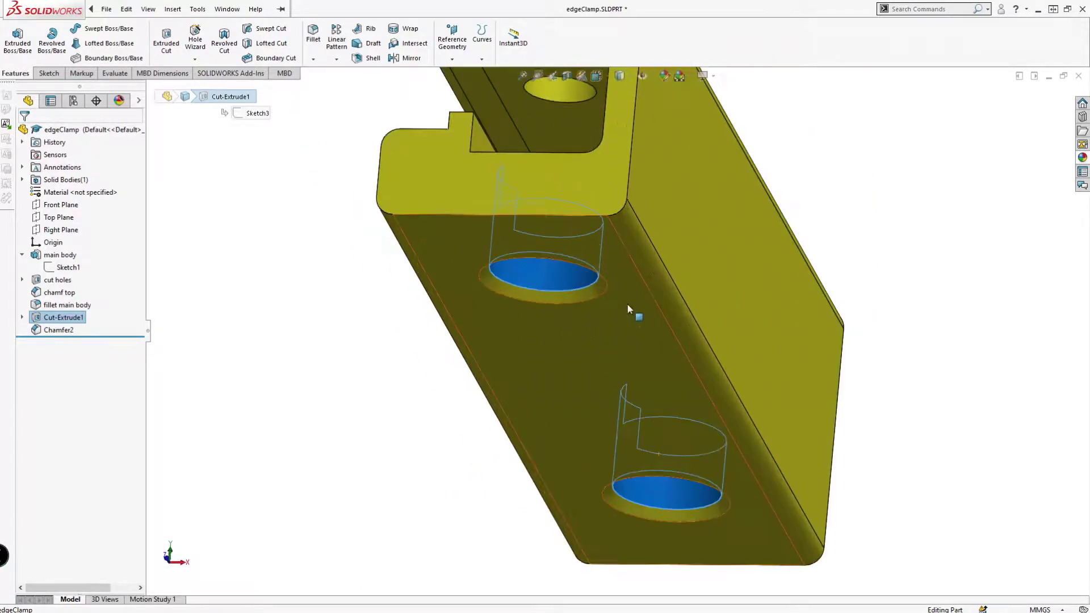
{"action": "scroll", "coordinate": [640, 340], "scroll_direction": "down", "scroll_amount": 3}
{"action": "middle_click_drag", "start_coordinate": [647, 358], "coordinate": [652, 283]}
{"action": "scroll", "coordinate": [663, 265], "scroll_direction": "up", "scroll_amount": 3}
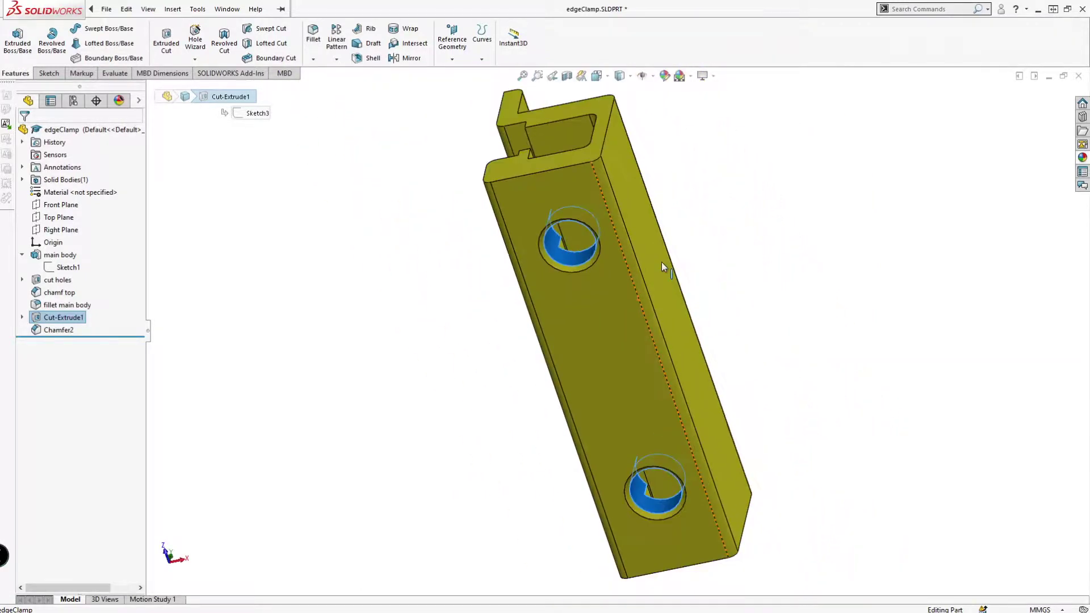
{"action": "scroll", "coordinate": [681, 342], "scroll_direction": "down", "scroll_amount": 3}
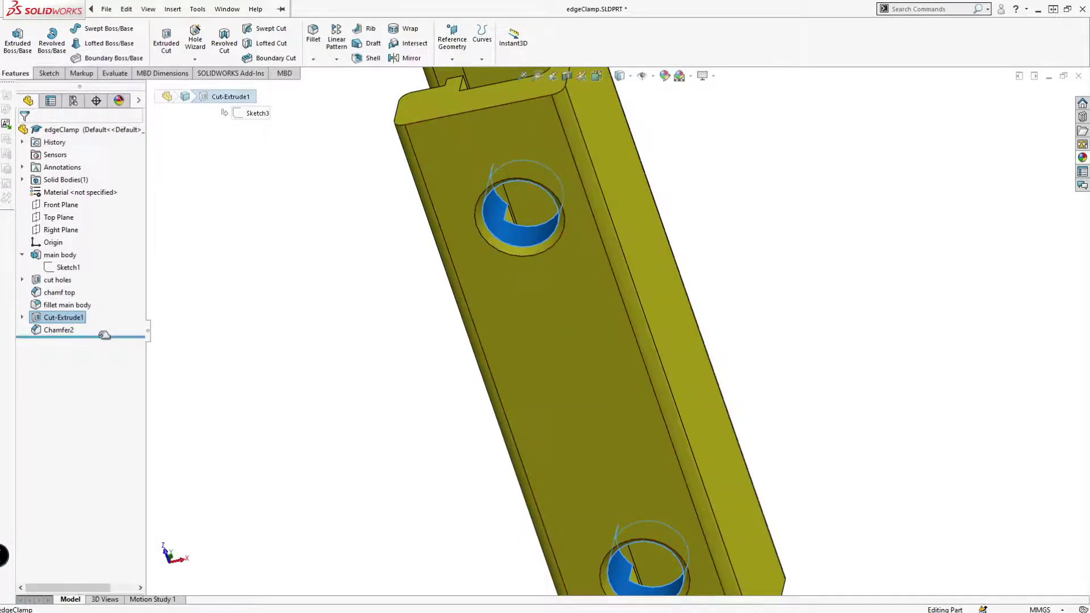
- Roll back above Chamfer2 and restore it to compare the hole chamfers
{"action": "mouse_move", "coordinate": [102, 336]}
{"action": "left_mouse_down"}
{"action": "mouse_move", "coordinate": [106, 324]}
{"action": "mouse_move", "coordinate": [112, 334]}
{"action": "left_mouse_up"}
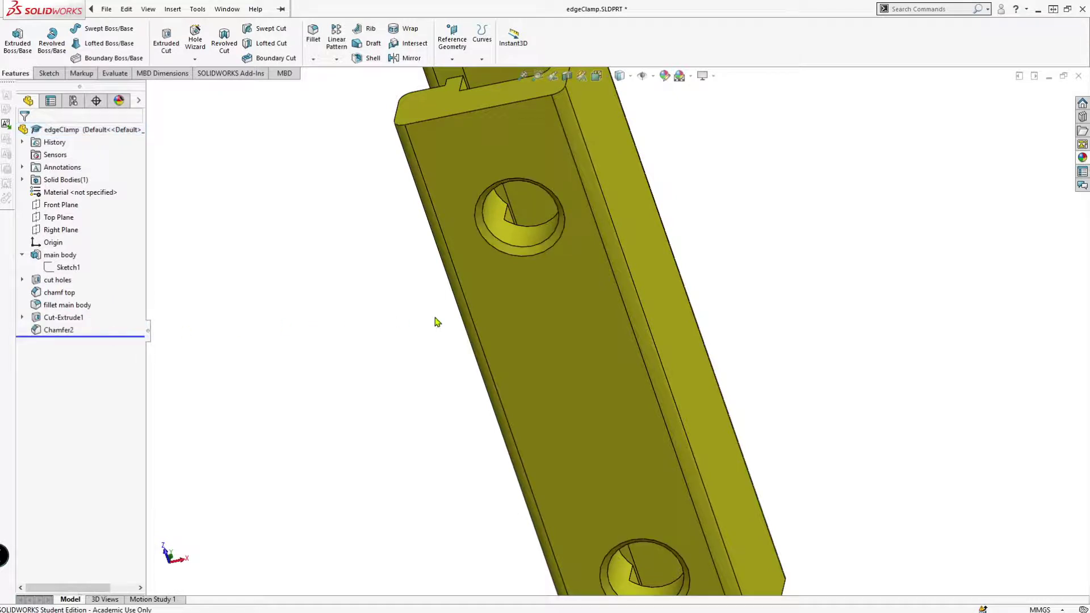
{"action": "key", "text": "f"}
{"action": "scroll", "coordinate": [697, 315], "scroll_direction": "down", "scroll_amount": 2}
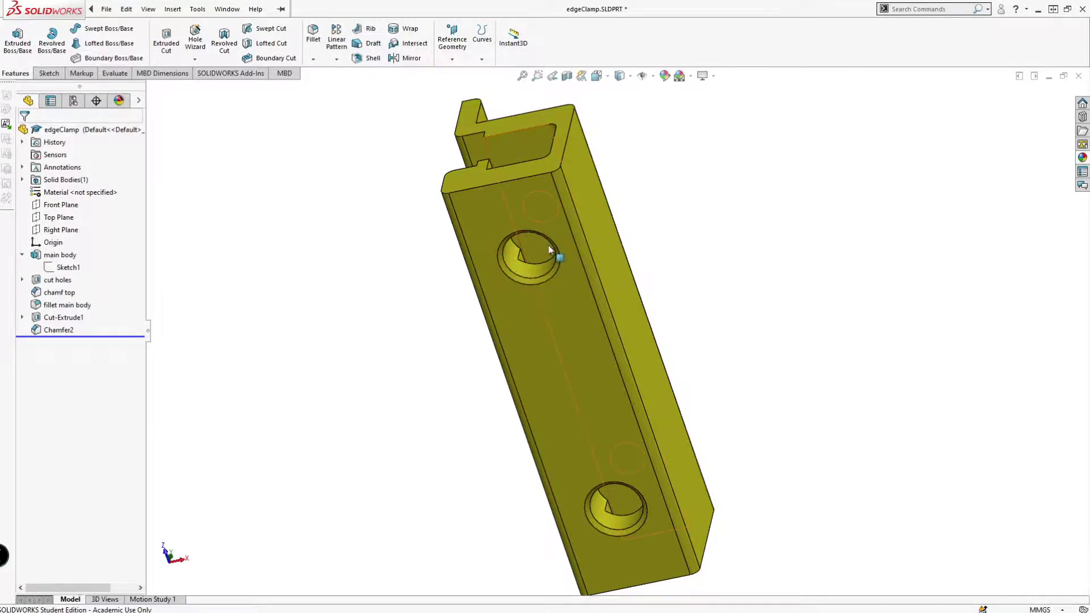
{"action": "scroll", "coordinate": [552, 251], "scroll_direction": "down", "scroll_amount": 2}
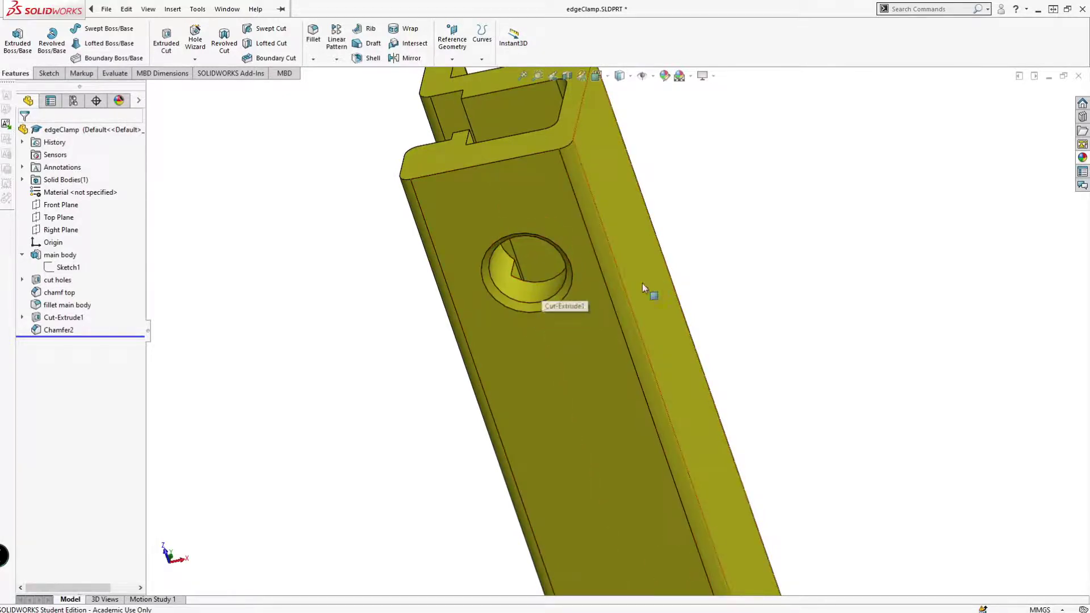
{"action": "scroll", "coordinate": [661, 248], "scroll_direction": "up", "scroll_amount": 4}
{"action": "scroll", "coordinate": [606, 322], "scroll_direction": "down", "scroll_amount": 3}
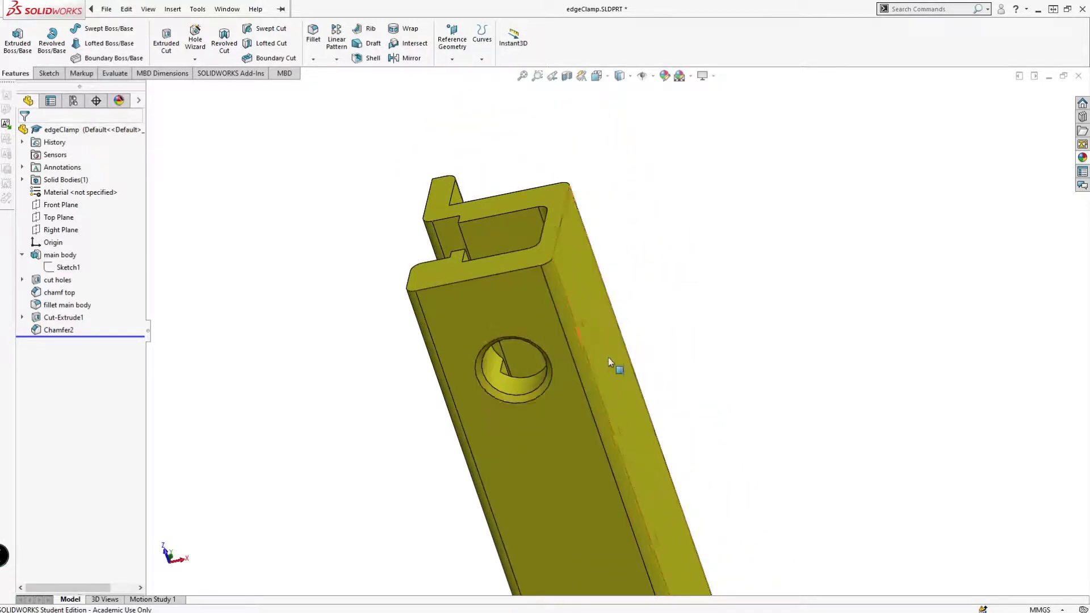
{"action": "scroll", "coordinate": [631, 356], "scroll_direction": "up", "scroll_amount": 3}
{"action": "mouse_move", "coordinate": [653, 353]}
{"action": "middle_mouse_down"}
{"action": "mouse_move", "coordinate": [700, 501]}
{"action": "mouse_move", "coordinate": [699, 390]}
{"action": "mouse_move", "coordinate": [728, 409]}
{"action": "mouse_move", "coordinate": [696, 395]}
{"action": "mouse_move", "coordinate": [611, 423]}
{"action": "middle_mouse_up"}
{"action": "scroll", "coordinate": [606, 439], "scroll_direction": "down", "scroll_amount": 3}
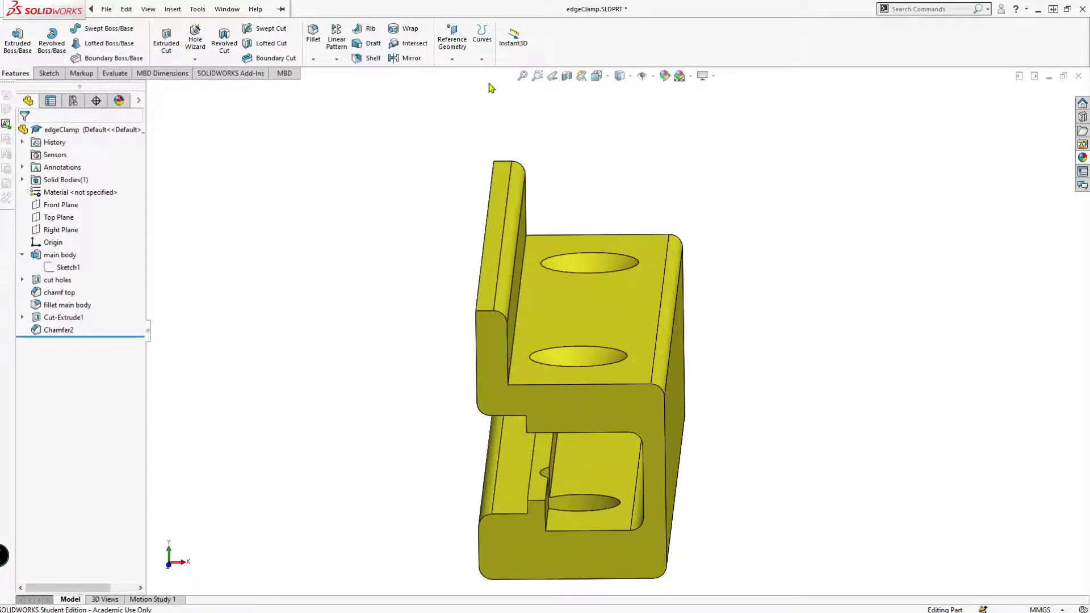
- Maximize the edge clamp assembly window and apply the Plain White scene
{"action": "left_click", "coordinate": [1051, 78]}
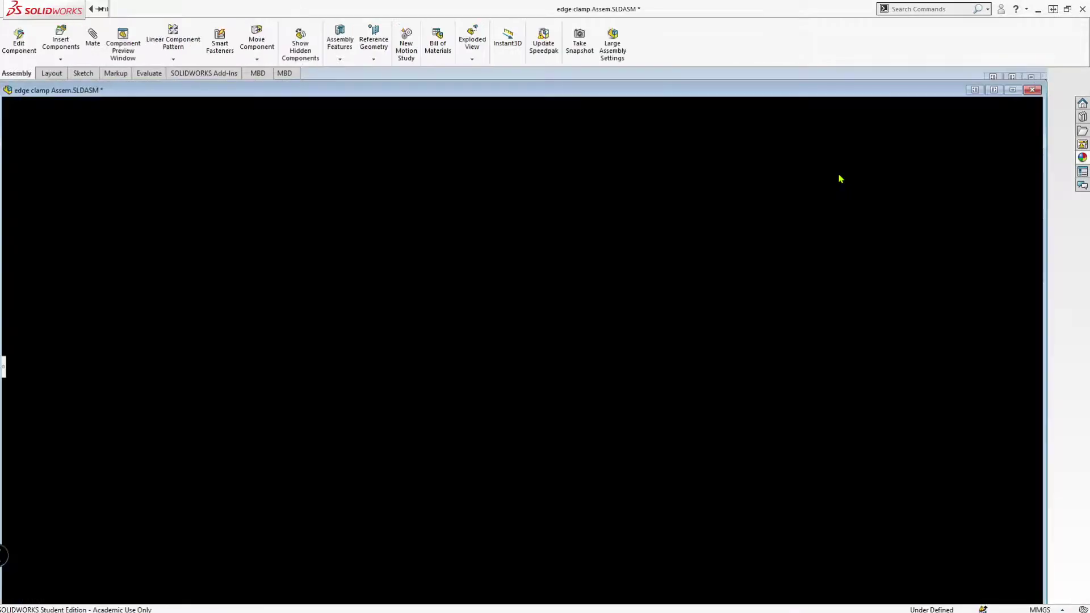
{"action": "double_click", "coordinate": [820, 92]}
{"action": "left_click", "coordinate": [810, 161]}
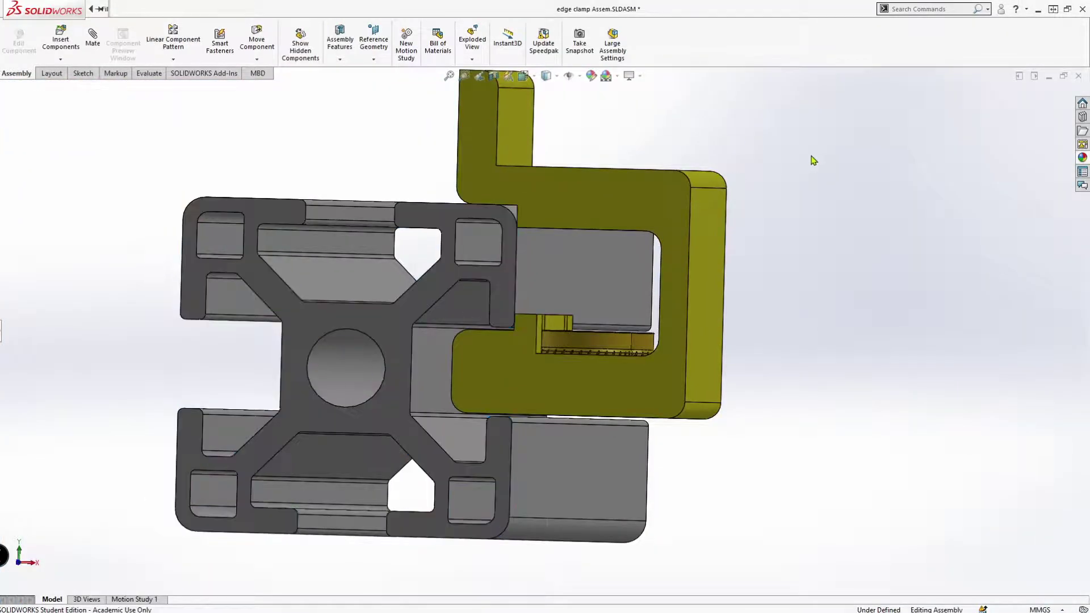
{"action": "left_click", "coordinate": [619, 78]}
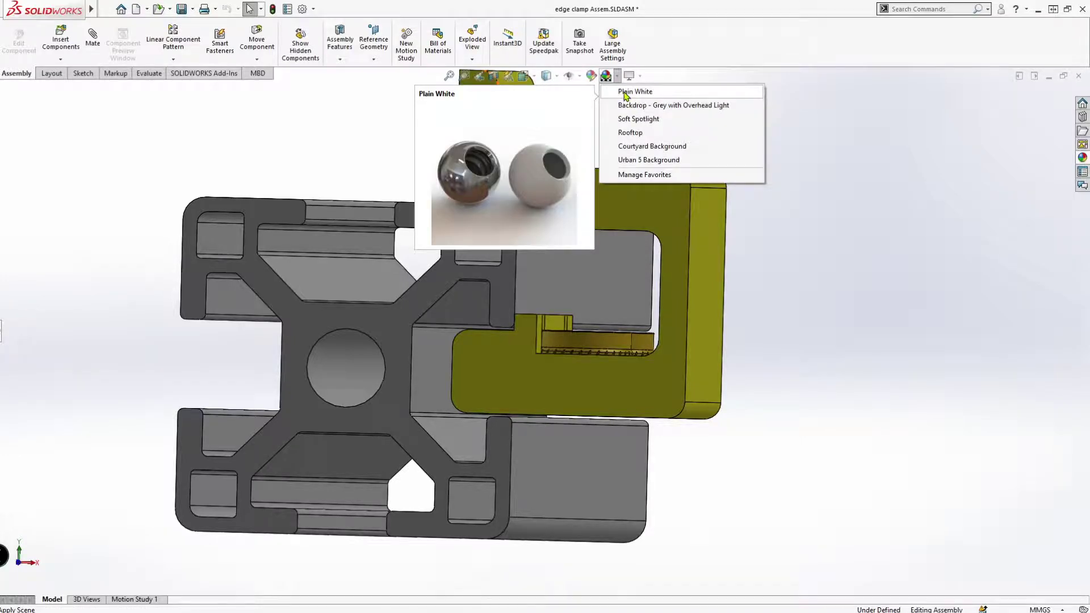
{"action": "left_click", "coordinate": [626, 92]}
- Inspect the threaded insert from below the rail, select it, then view the whole assembly
{"action": "middle_click_drag", "start_coordinate": [762, 189], "coordinate": [806, 234]}
{"action": "scroll", "coordinate": [794, 242], "scroll_direction": "up", "scroll_amount": 3}
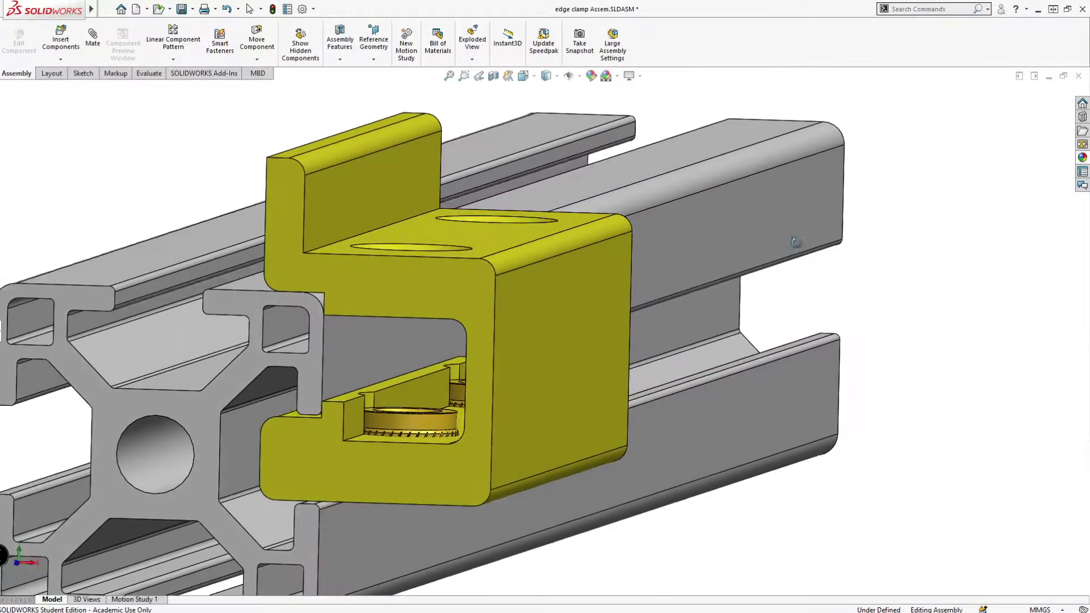
{"action": "scroll", "coordinate": [661, 245], "scroll_direction": "down", "scroll_amount": 5}
{"action": "scroll", "coordinate": [429, 343], "scroll_direction": "up", "scroll_amount": 5}
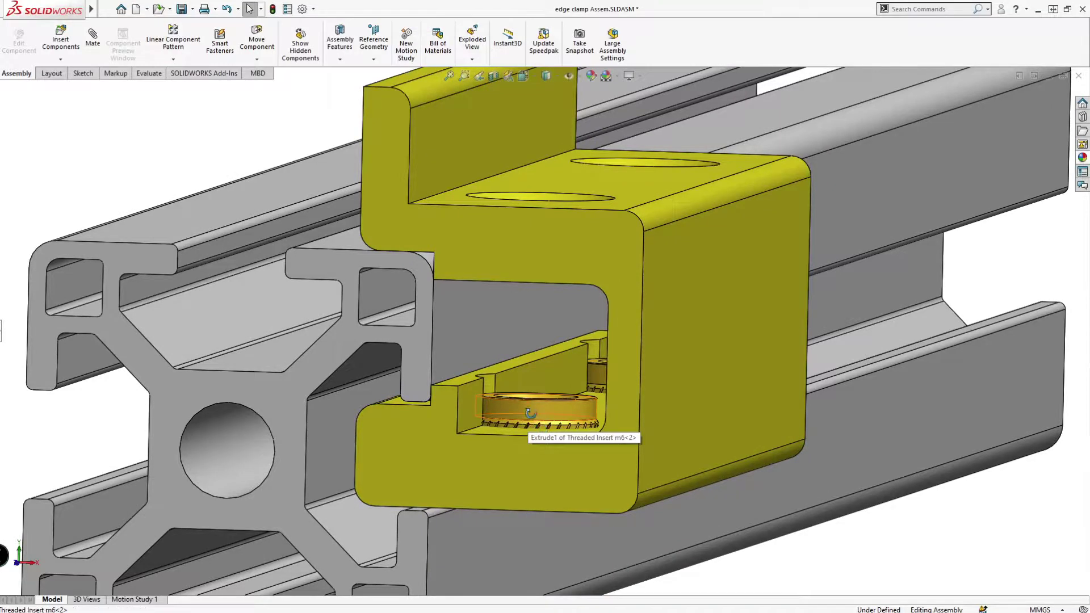
{"action": "middle_click_drag", "start_coordinate": [529, 421], "coordinate": [548, 473]}
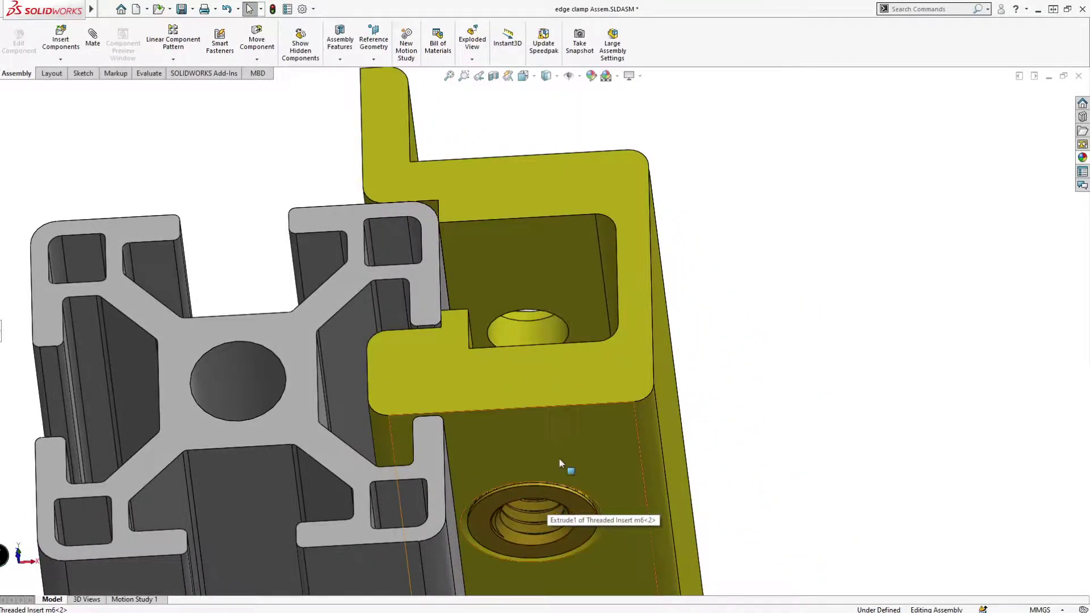
{"action": "scroll", "coordinate": [555, 417], "scroll_direction": "down", "scroll_amount": 3}
{"action": "scroll", "coordinate": [554, 416], "scroll_direction": "down", "scroll_amount": 3}
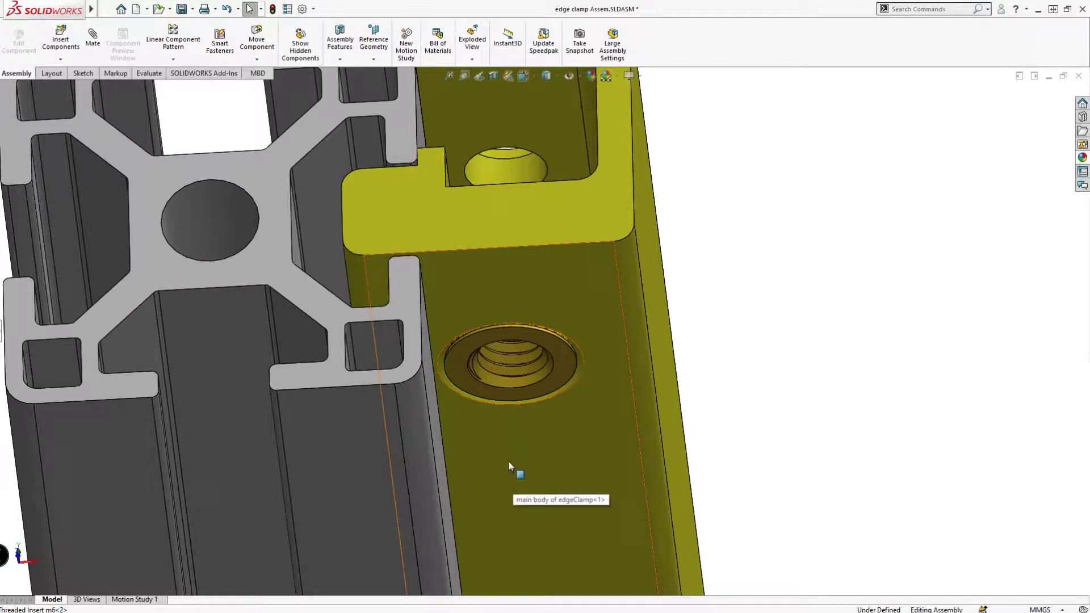
{"action": "left_click", "coordinate": [507, 339]}
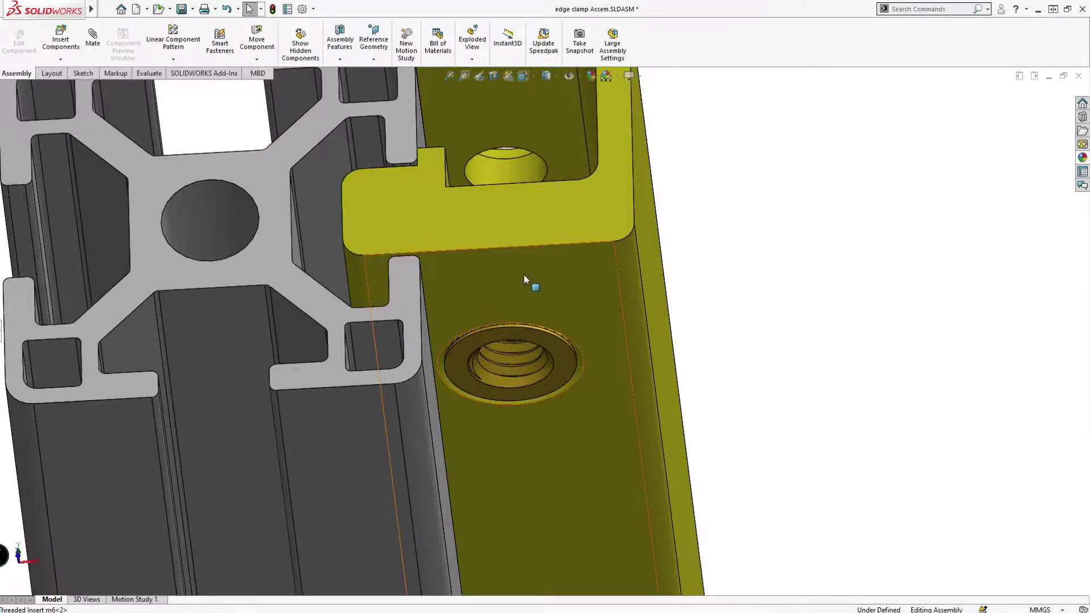
{"action": "key", "text": "ctrl+shift+z"}
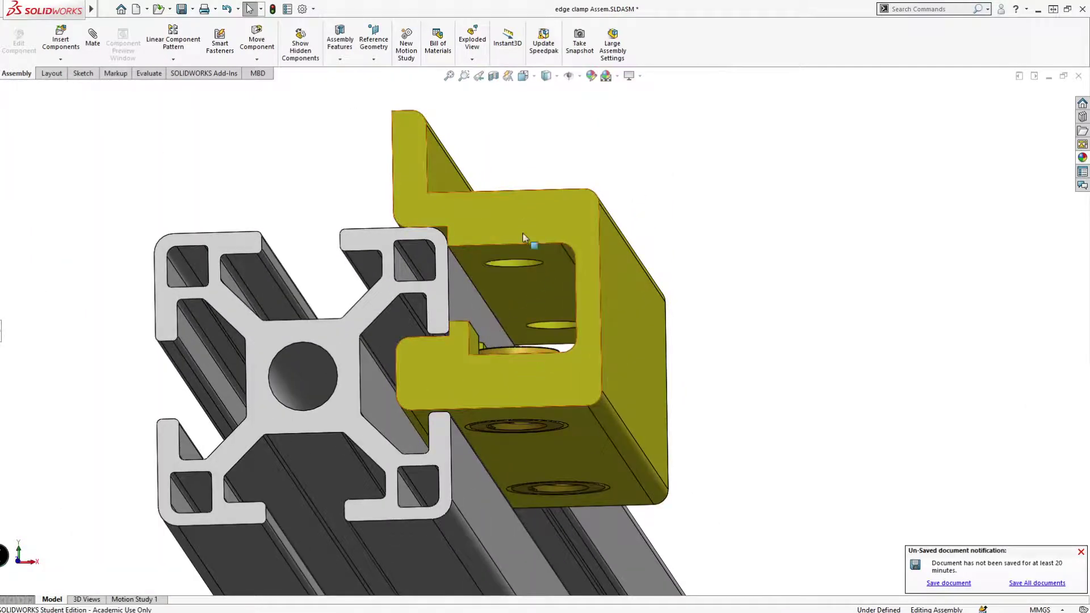
{"action": "key", "text": "ctrl+shift+z"}
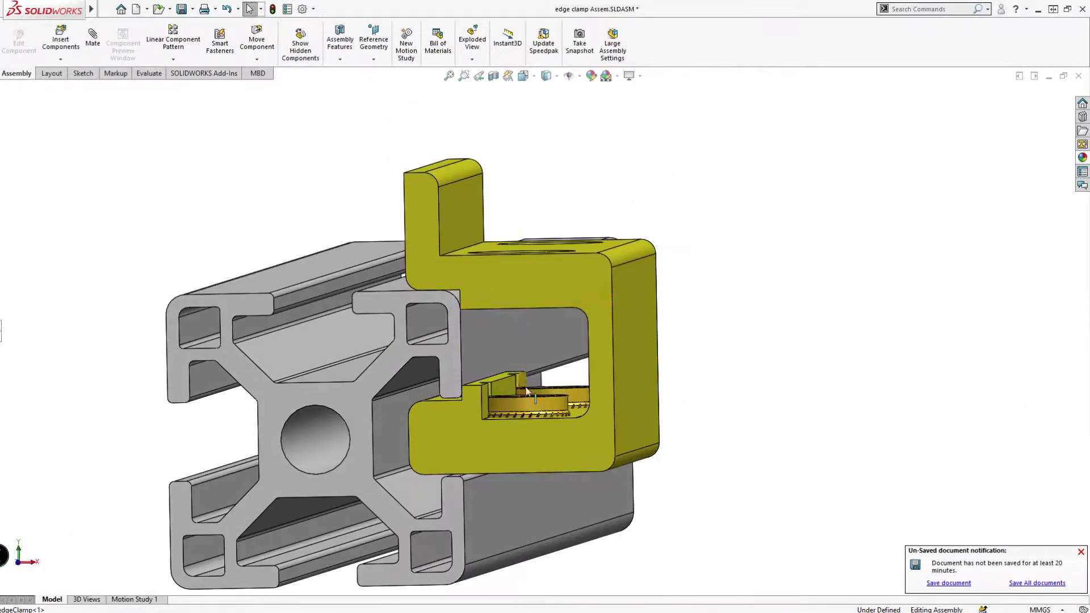
{"action": "scroll", "coordinate": [529, 392], "scroll_direction": "down", "scroll_amount": 2}
{"action": "scroll", "coordinate": [546, 394], "scroll_direction": "down", "scroll_amount": 1}
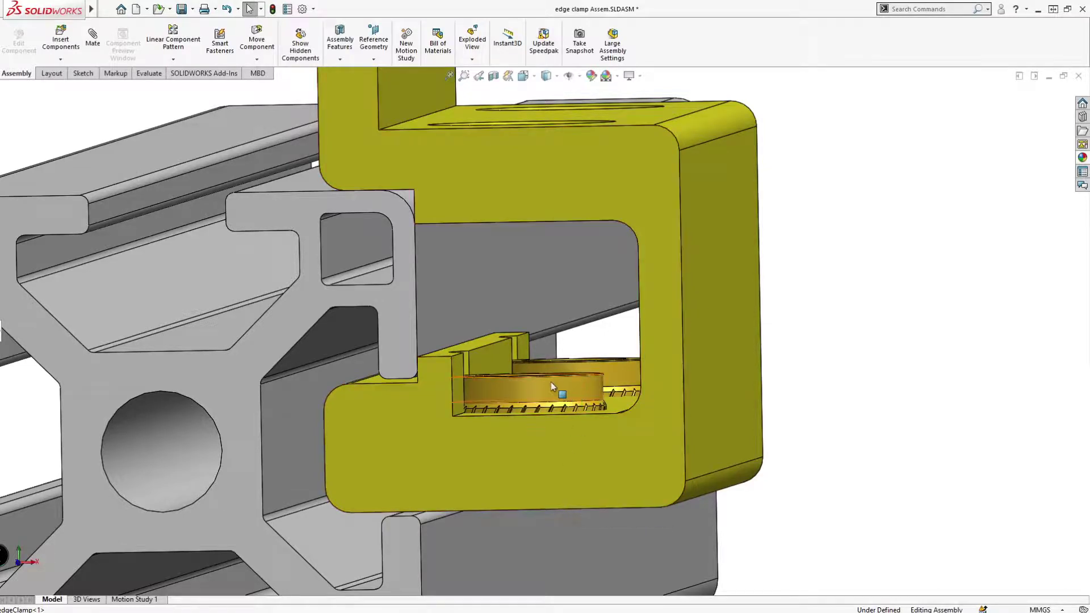
{"action": "key", "text": "ctrl+1"}
{"action": "key", "text": "ctrl+7"}
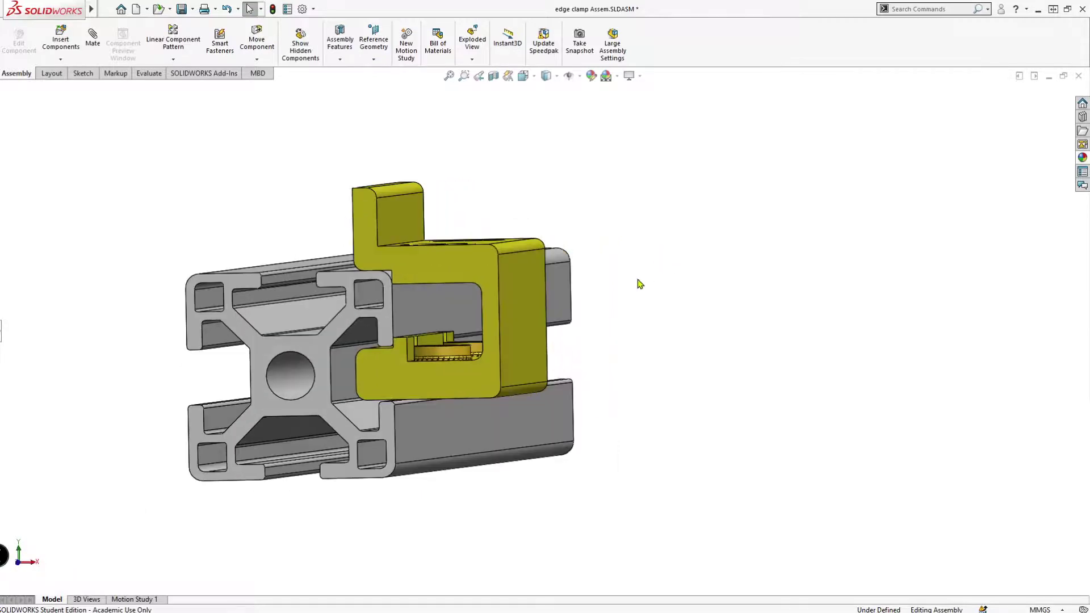
{"action": "scroll", "coordinate": [434, 281], "scroll_direction": "down", "scroll_amount": 5}
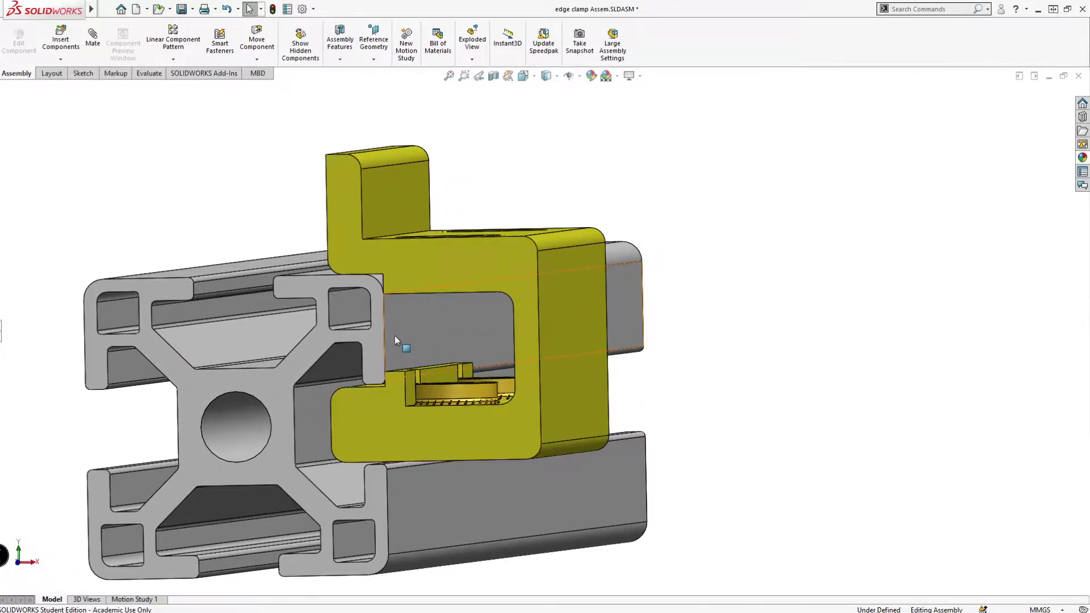
{"action": "middle_click_drag", "start_coordinate": [412, 340], "coordinate": [414, 378]}
{"action": "scroll", "coordinate": [475, 510], "scroll_direction": "down", "scroll_amount": 3}
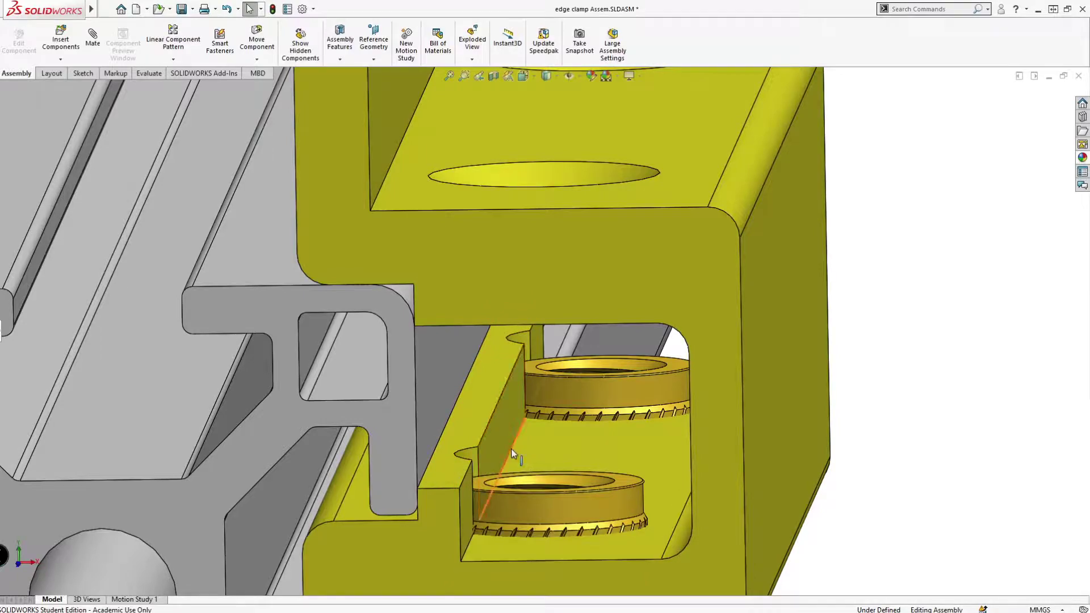
{"action": "scroll", "coordinate": [555, 413], "scroll_direction": "up", "scroll_amount": 3}
{"action": "scroll", "coordinate": [553, 410], "scroll_direction": "down", "scroll_amount": 3}
{"action": "key", "text": "ctrl+5"}
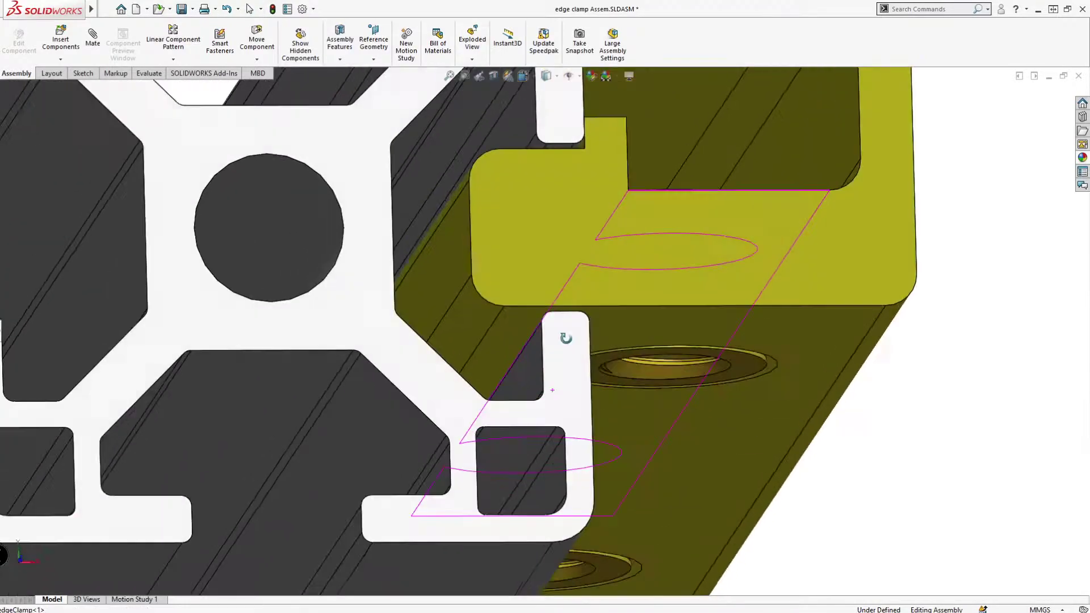
{"action": "scroll", "coordinate": [554, 333], "scroll_direction": "down", "scroll_amount": 2}
{"action": "middle_click_drag", "start_coordinate": [488, 338], "coordinate": [449, 337]}
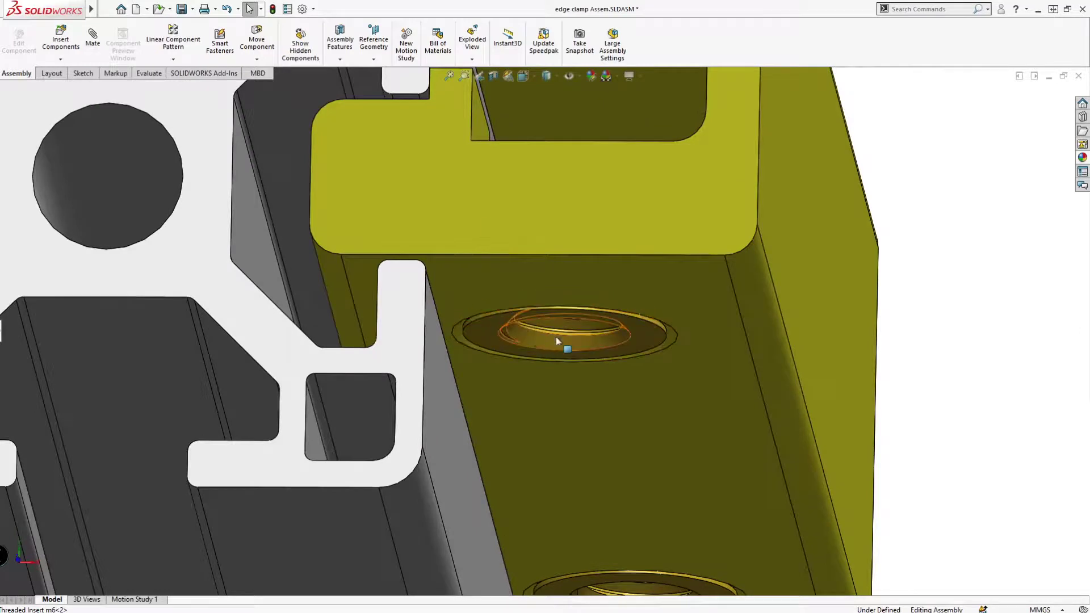
{"action": "scroll", "coordinate": [565, 344], "scroll_direction": "up", "scroll_amount": 3}
{"action": "scroll", "coordinate": [599, 259], "scroll_direction": "up", "scroll_amount": 3}
{"action": "scroll", "coordinate": [628, 212], "scroll_direction": "down", "scroll_amount": 5}
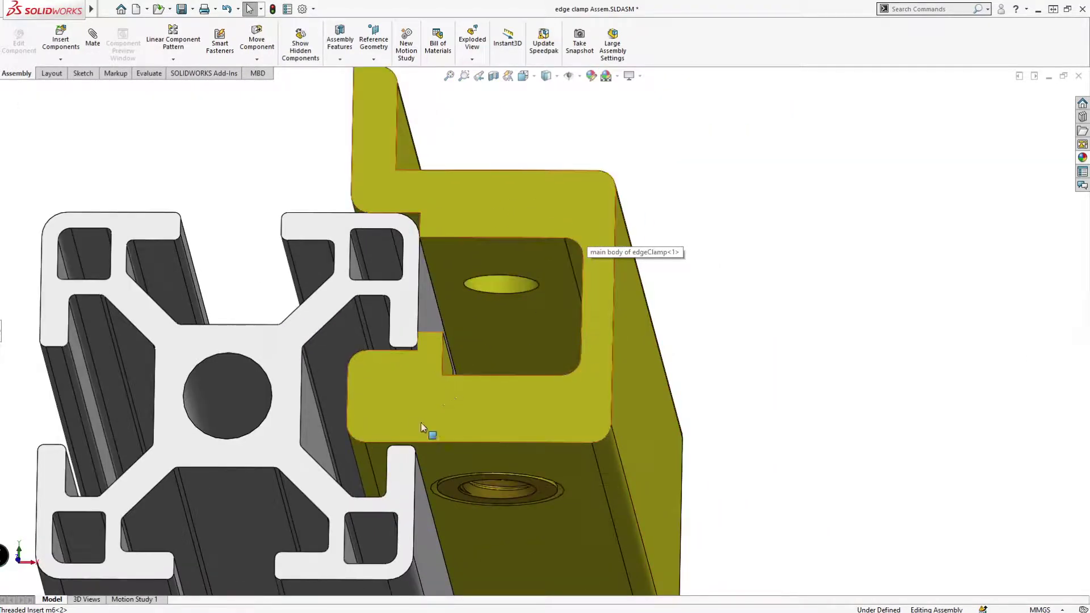
{"action": "middle_click_drag", "start_coordinate": [471, 335], "coordinate": [504, 422]}
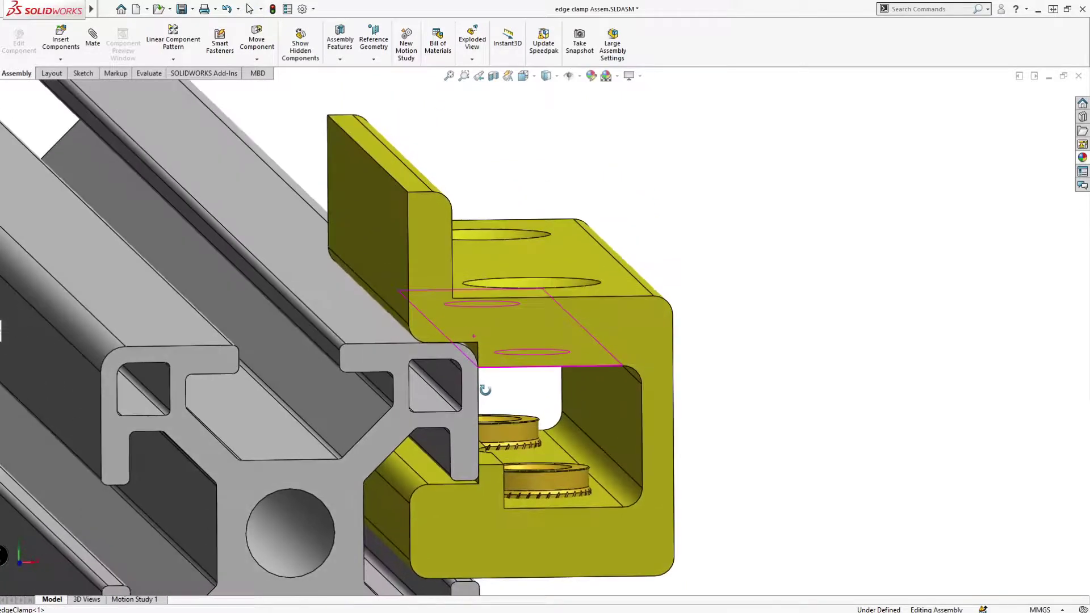
{"action": "scroll", "coordinate": [502, 422], "scroll_direction": "down", "scroll_amount": 2}
{"action": "scroll", "coordinate": [596, 358], "scroll_direction": "down", "scroll_amount": 2}
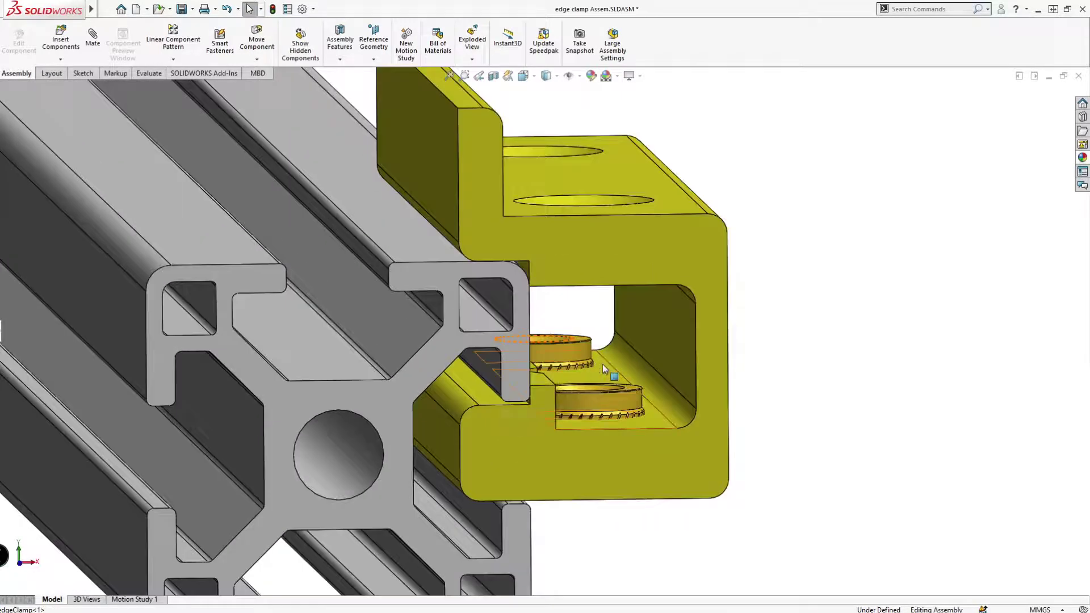
{"action": "left_click", "coordinate": [609, 364]}
{"action": "key", "text": "ctrl+8"}
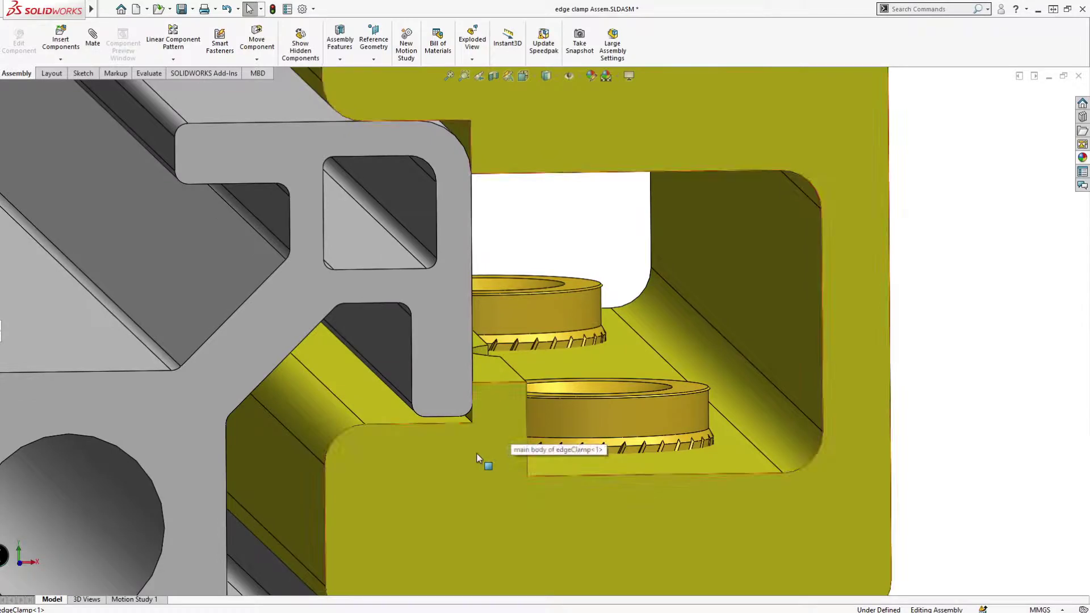
{"action": "scroll", "coordinate": [477, 454], "scroll_direction": "down", "scroll_amount": 2}
- Examine the clamp's slanted fillet face and shift the clamp against the rail
{"action": "middle_click_drag", "start_coordinate": [474, 427], "coordinate": [353, 433]}
{"action": "left_click", "coordinate": [345, 423]}
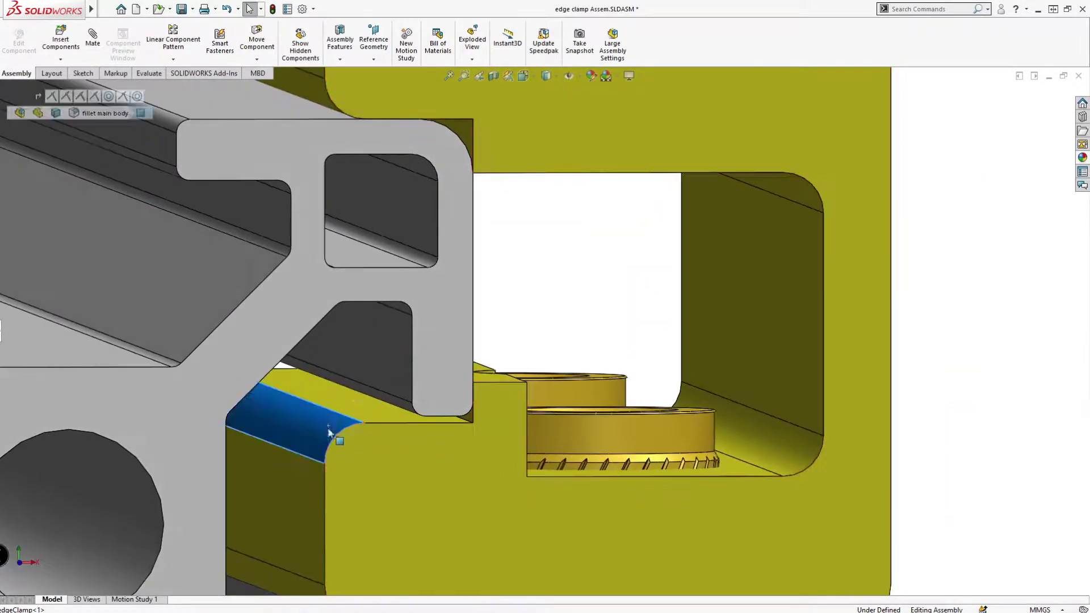
{"action": "scroll", "coordinate": [427, 417], "scroll_direction": "down", "scroll_amount": 3}
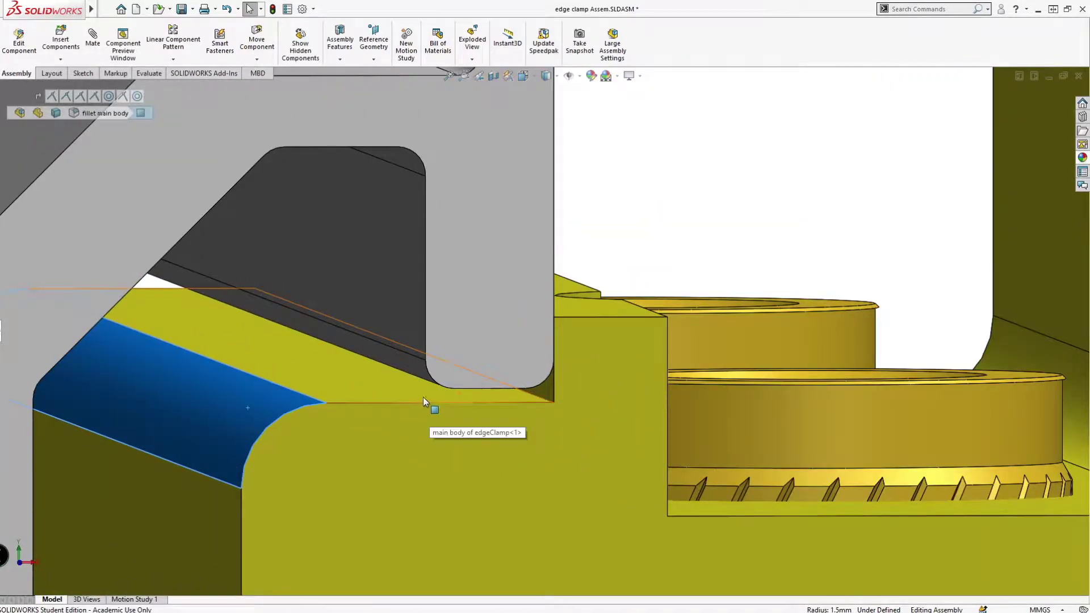
{"action": "mouse_move", "coordinate": [424, 397]}
{"action": "middle_mouse_down"}
{"action": "mouse_move", "coordinate": [406, 392]}
{"action": "mouse_move", "coordinate": [436, 404]}
{"action": "middle_mouse_up"}
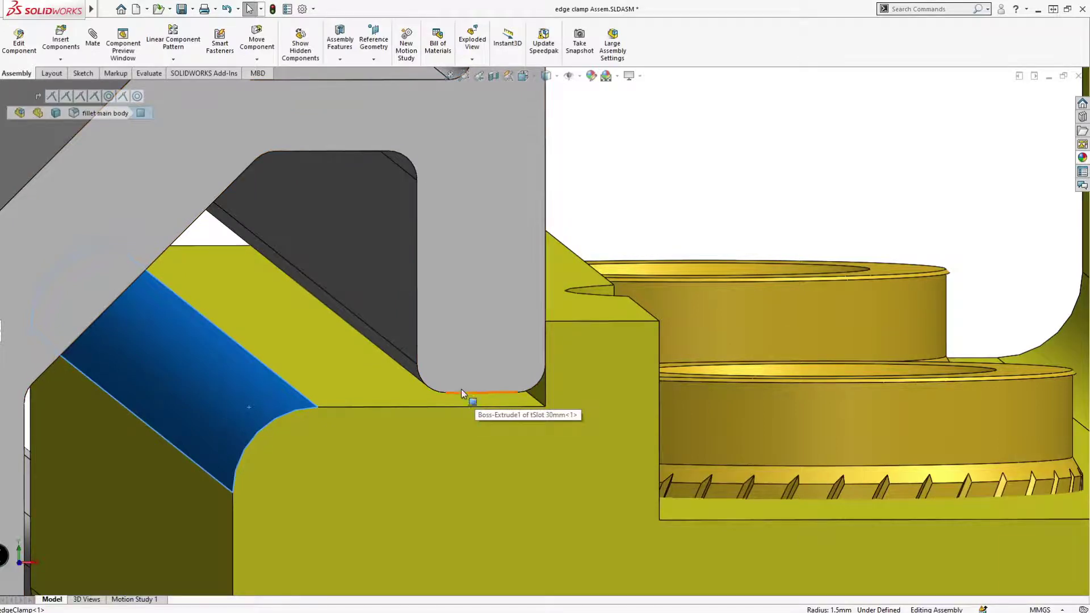
{"action": "scroll", "coordinate": [460, 375], "scroll_direction": "up", "scroll_amount": 5}
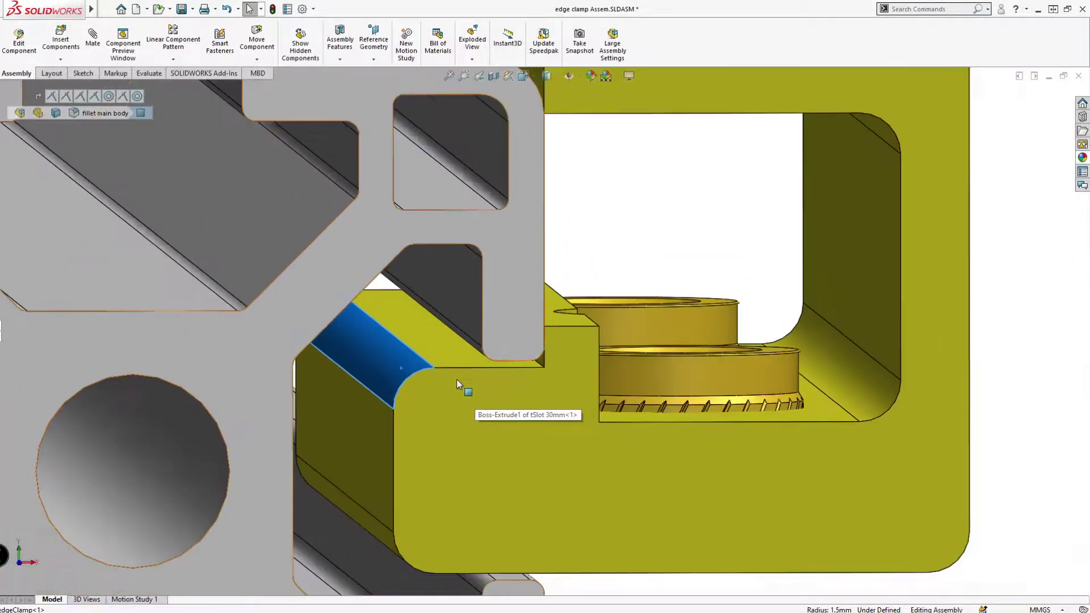
{"action": "scroll", "coordinate": [479, 317], "scroll_direction": "up", "scroll_amount": 3}
{"action": "scroll", "coordinate": [562, 280], "scroll_direction": "down", "scroll_amount": 1}
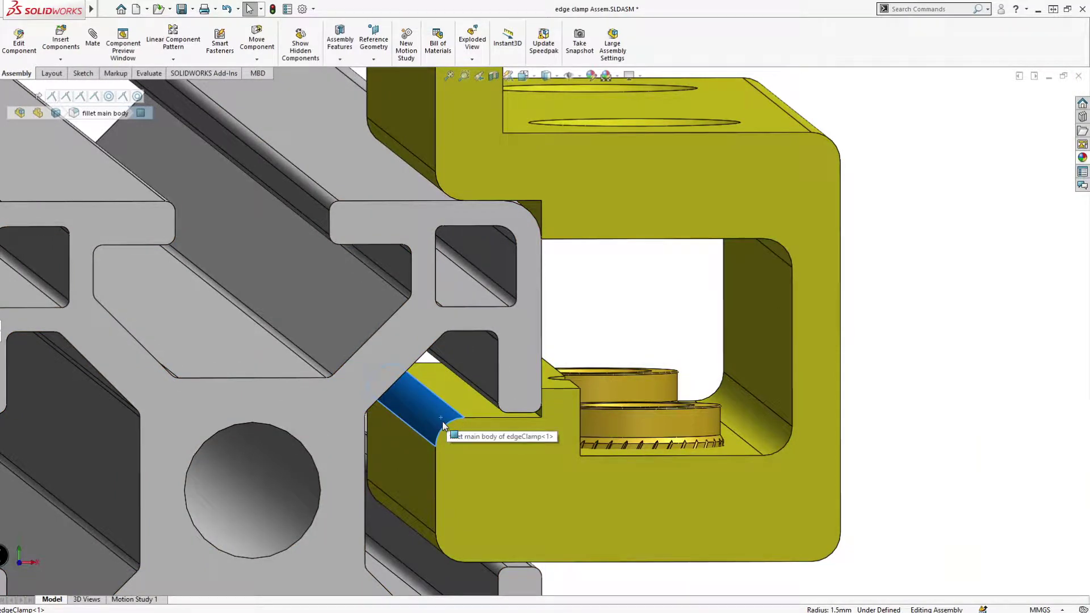
{"action": "left_click_drag", "start_coordinate": [443, 426], "coordinate": [524, 448]}
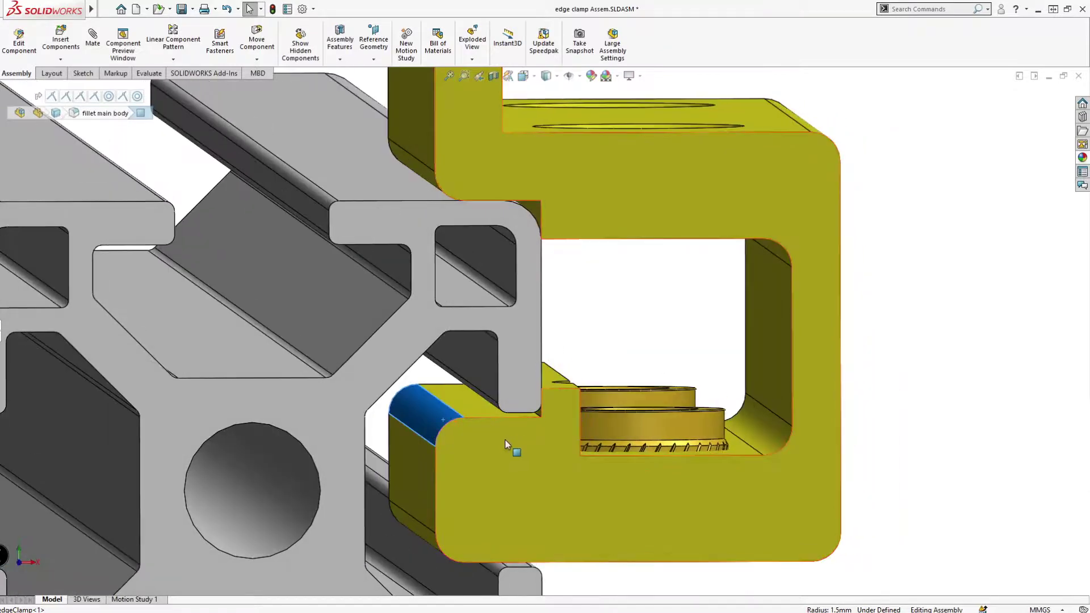
- Check the clamp lip in the T-slot from the front and normal to its lower face
{"action": "key", "text": "ctrl+1"}
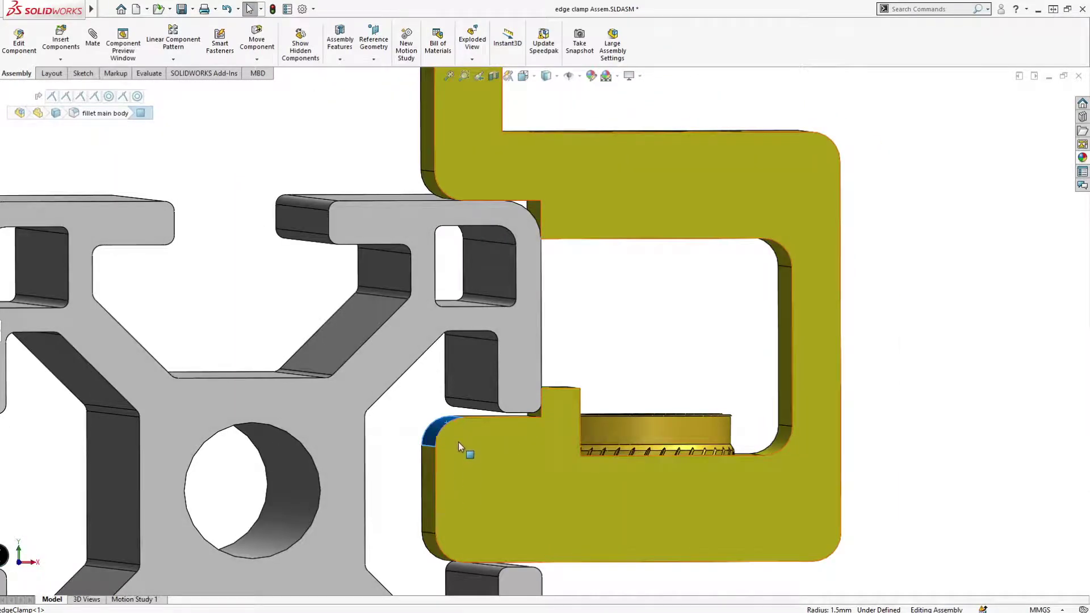
{"action": "middle_click_drag", "start_coordinate": [539, 430], "coordinate": [523, 438]}
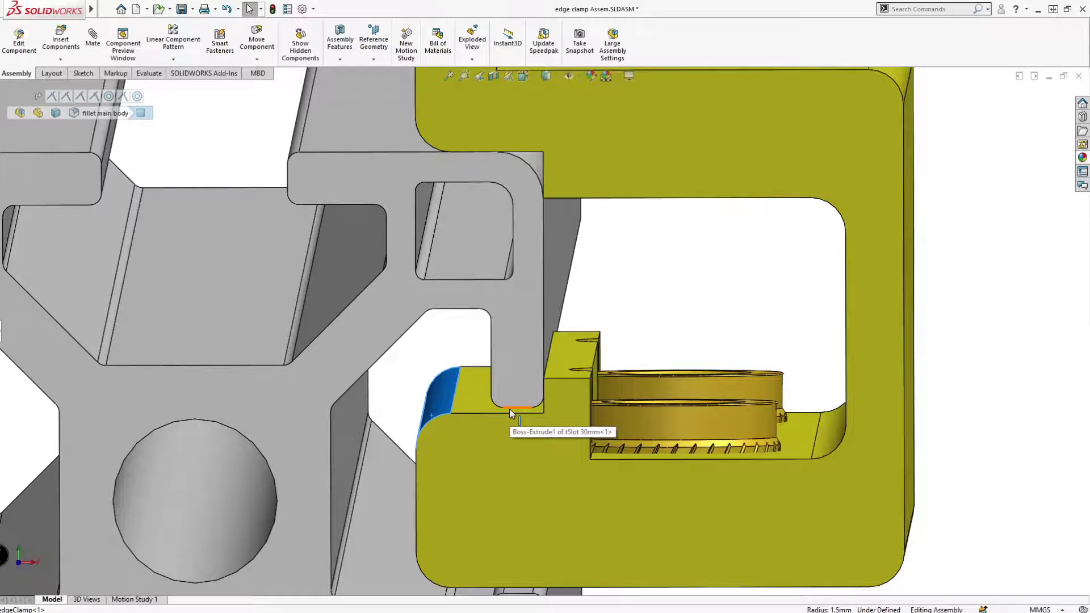
{"action": "middle_click_drag", "start_coordinate": [511, 414], "coordinate": [492, 430]}
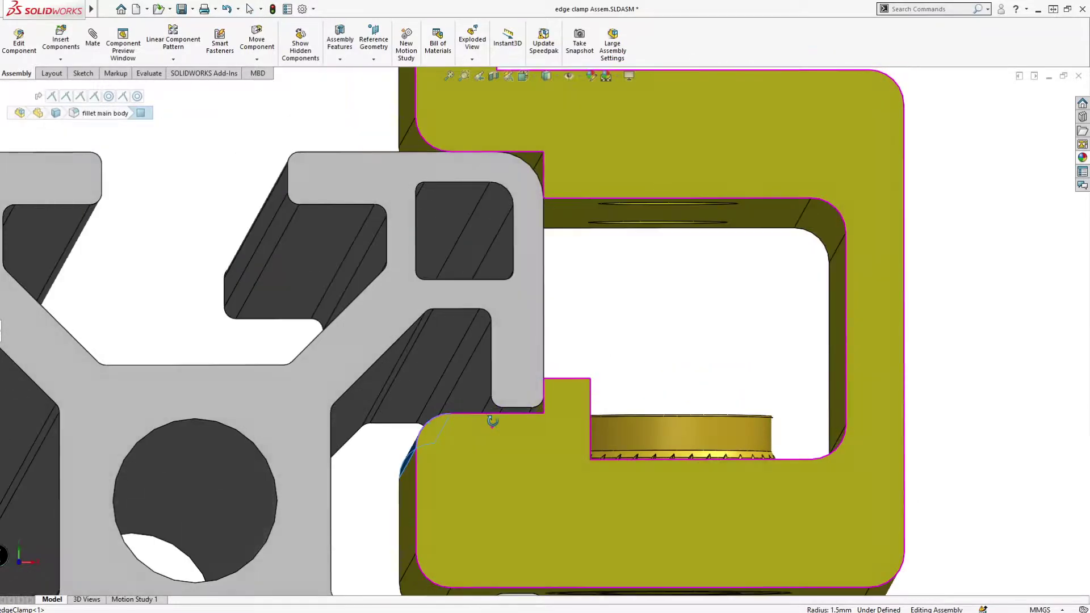
{"action": "scroll", "coordinate": [492, 425], "scroll_direction": "down", "scroll_amount": 3}
{"action": "scroll", "coordinate": [514, 409], "scroll_direction": "down", "scroll_amount": 2}
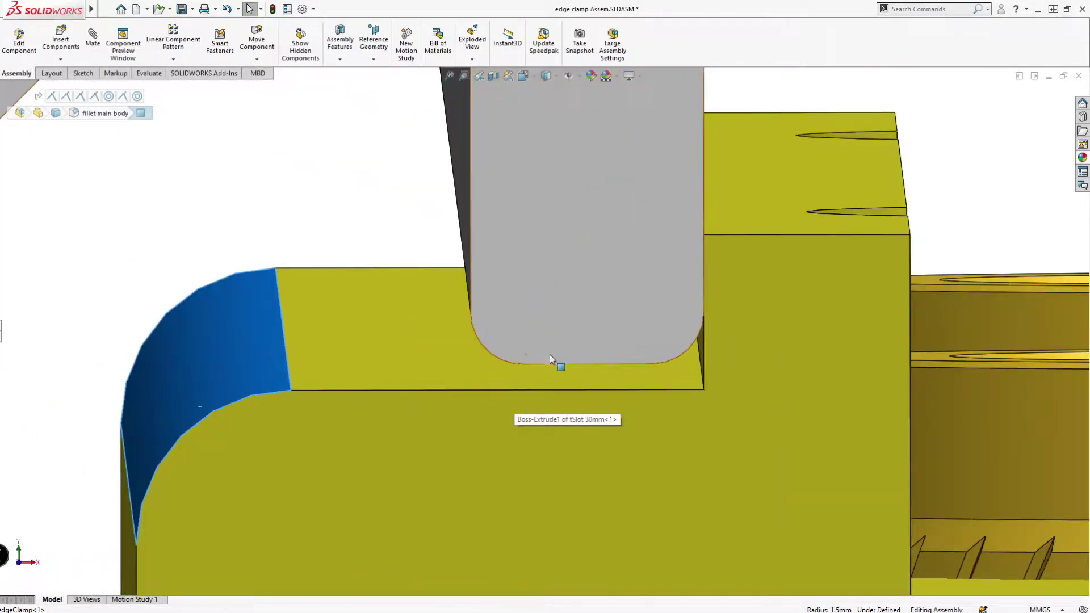
{"action": "left_click", "coordinate": [530, 368]}
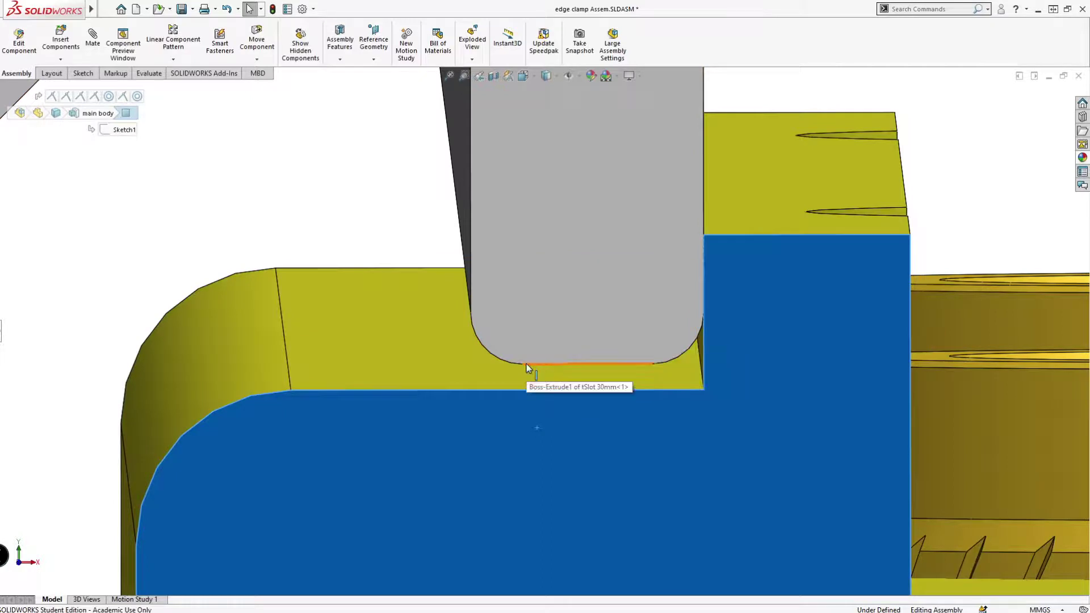
{"action": "key", "text": "ctrl+8"}
{"action": "scroll", "coordinate": [530, 368], "scroll_direction": "down", "scroll_amount": 3}
{"action": "scroll", "coordinate": [550, 333], "scroll_direction": "down", "scroll_amount": 4}
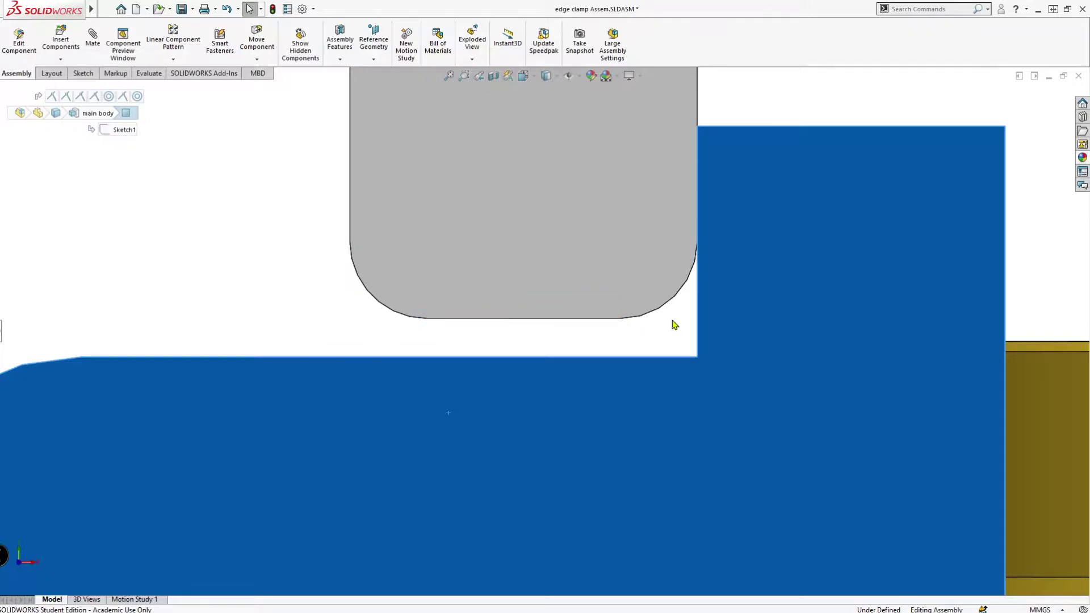
{"action": "scroll", "coordinate": [596, 406], "scroll_direction": "up", "scroll_amount": 3}
{"action": "scroll", "coordinate": [593, 407], "scroll_direction": "up", "scroll_amount": 3}
{"action": "scroll", "coordinate": [594, 406], "scroll_direction": "up", "scroll_amount": 2}
{"action": "scroll", "coordinate": [606, 352], "scroll_direction": "up", "scroll_amount": 2}
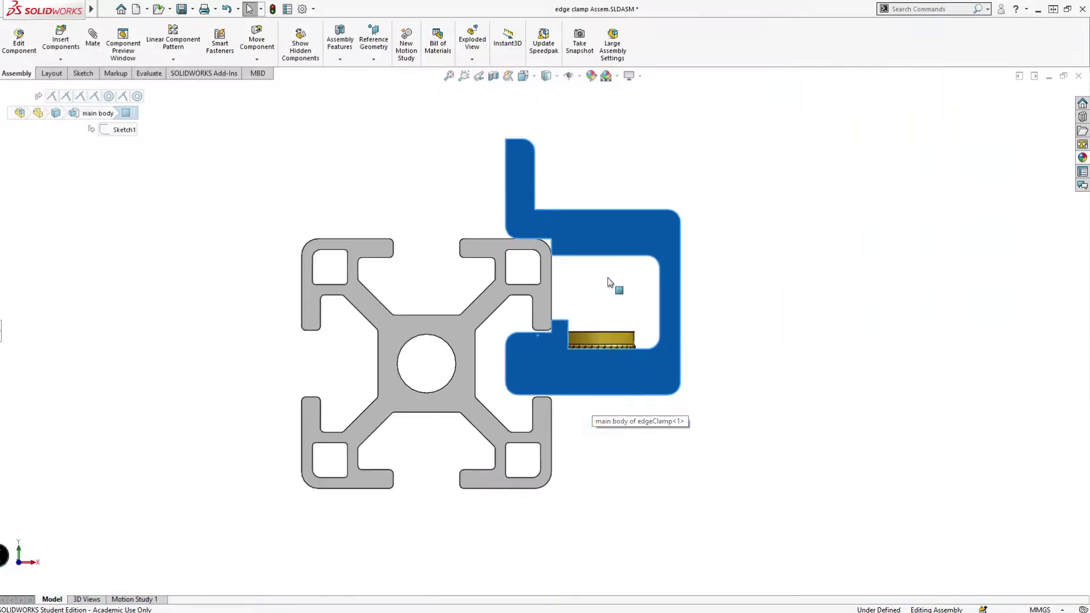
- Open the edgeClamp as its own part from the assembly
{"action": "left_click", "coordinate": [613, 298]}
{"action": "mouse_move", "coordinate": [726, 270]}
{"action": "middle_mouse_down"}
{"action": "mouse_move", "coordinate": [755, 280]}
{"action": "mouse_move", "coordinate": [628, 341]}
{"action": "middle_mouse_up"}
{"action": "right_click", "coordinate": [623, 307]}
{"action": "left_click", "coordinate": [615, 186]}
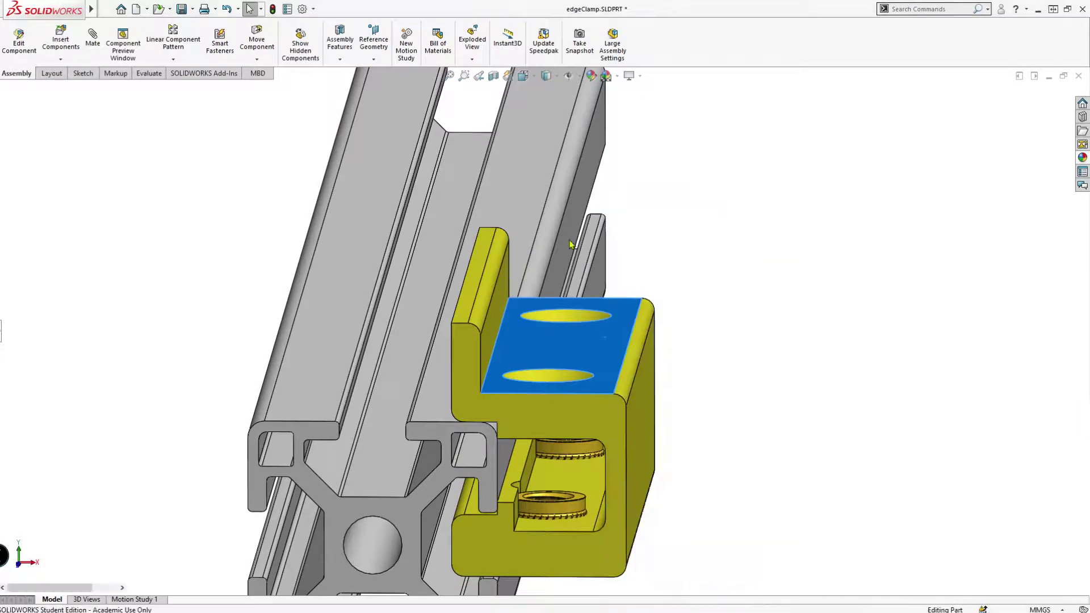
- Edit Sketch1 and delete the collinear relation on the left vertical lines
{"action": "right_click", "coordinate": [60, 267]}
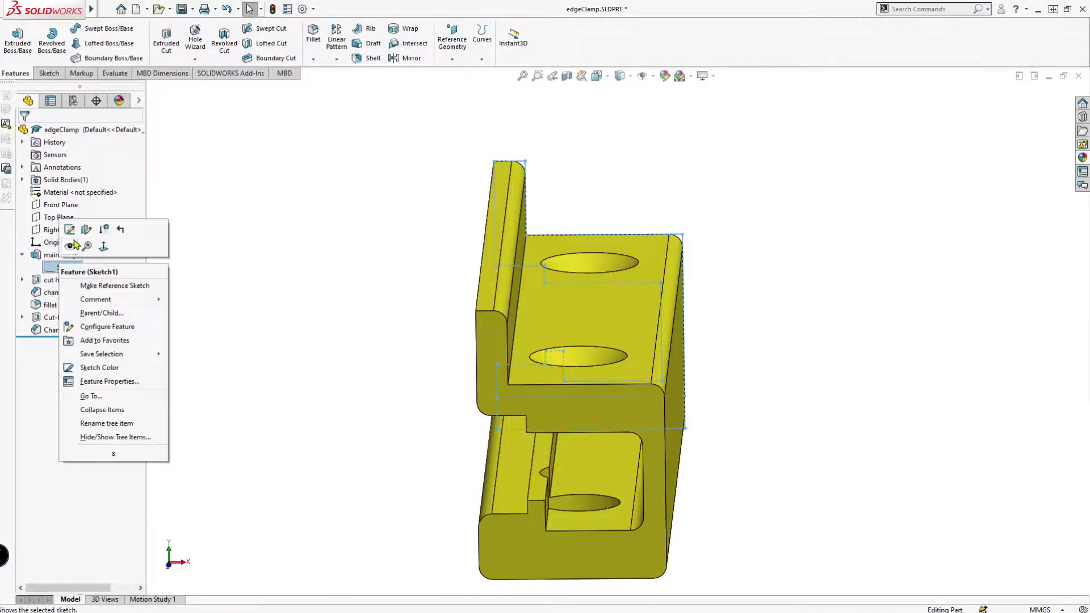
{"action": "left_click", "coordinate": [71, 232]}
{"action": "scroll", "coordinate": [494, 314], "scroll_direction": "down", "scroll_amount": 3}
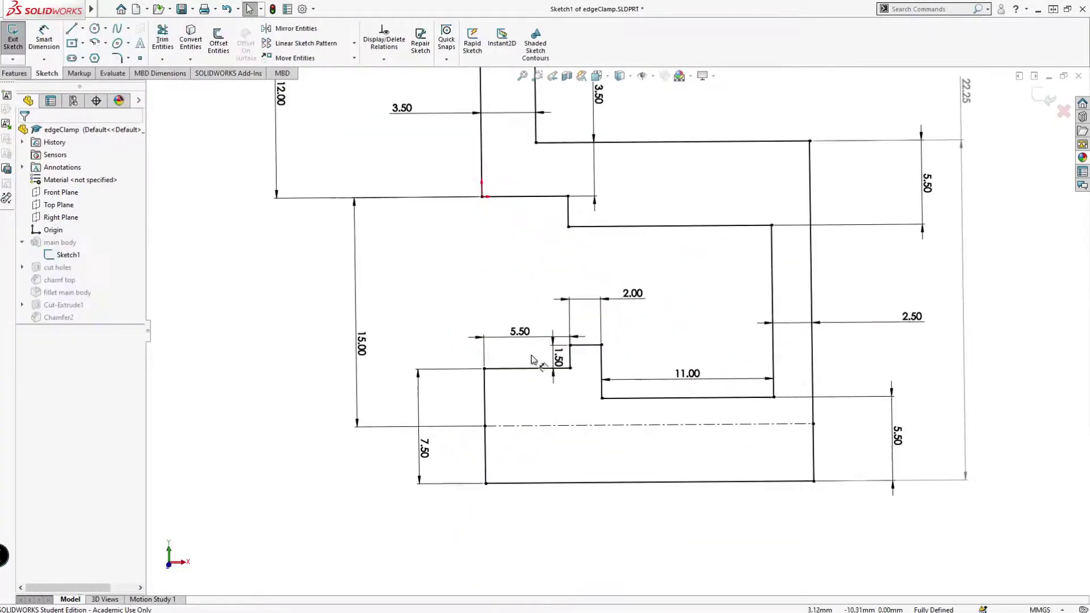
{"action": "left_click", "coordinate": [485, 388]}
{"action": "scroll", "coordinate": [506, 289], "scroll_direction": "up", "scroll_amount": 2}
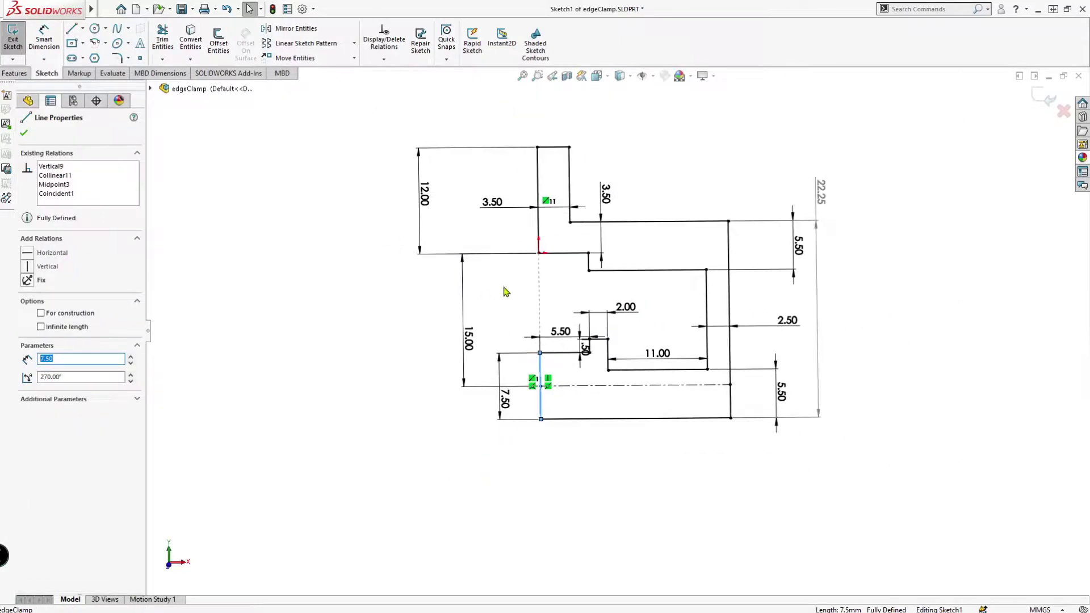
{"action": "scroll", "coordinate": [585, 285], "scroll_direction": "down", "scroll_amount": 2}
{"action": "scroll", "coordinate": [518, 216], "scroll_direction": "down", "scroll_amount": 1}
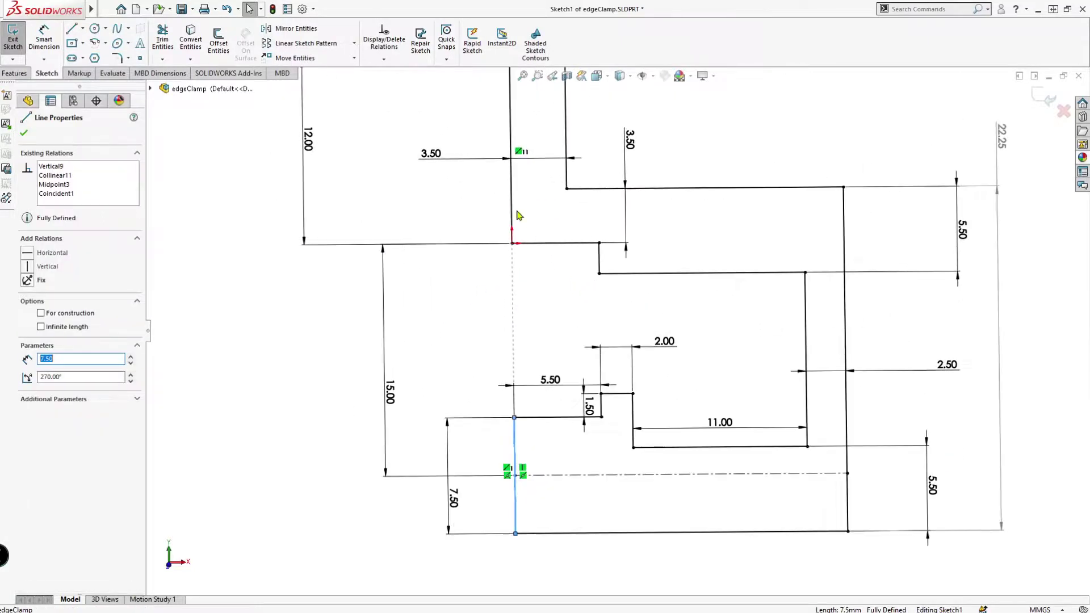
{"action": "left_click", "coordinate": [507, 472]}
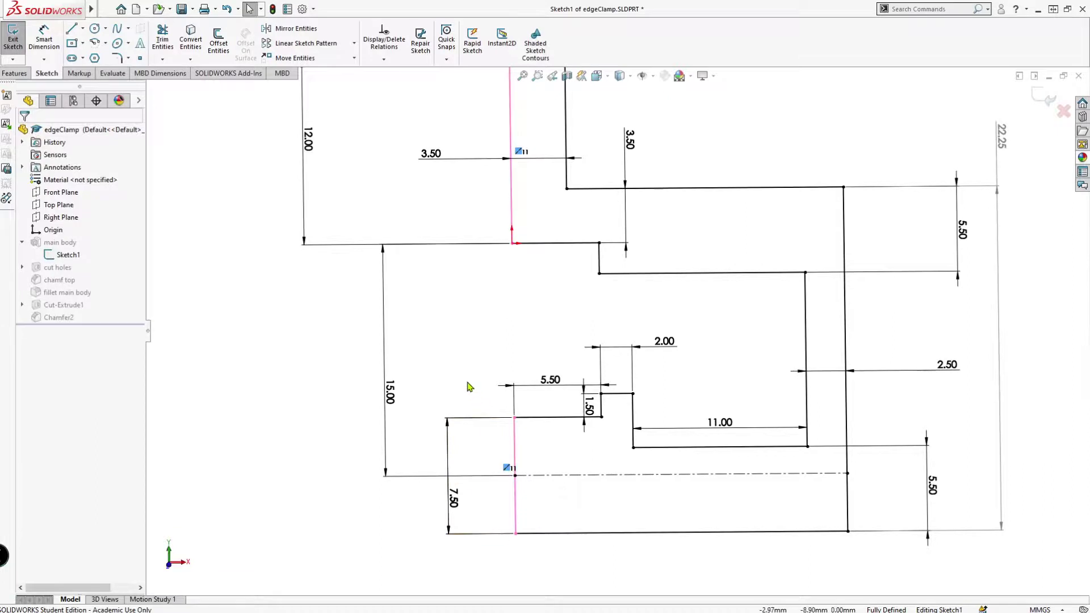
{"action": "key", "text": "Delete"}
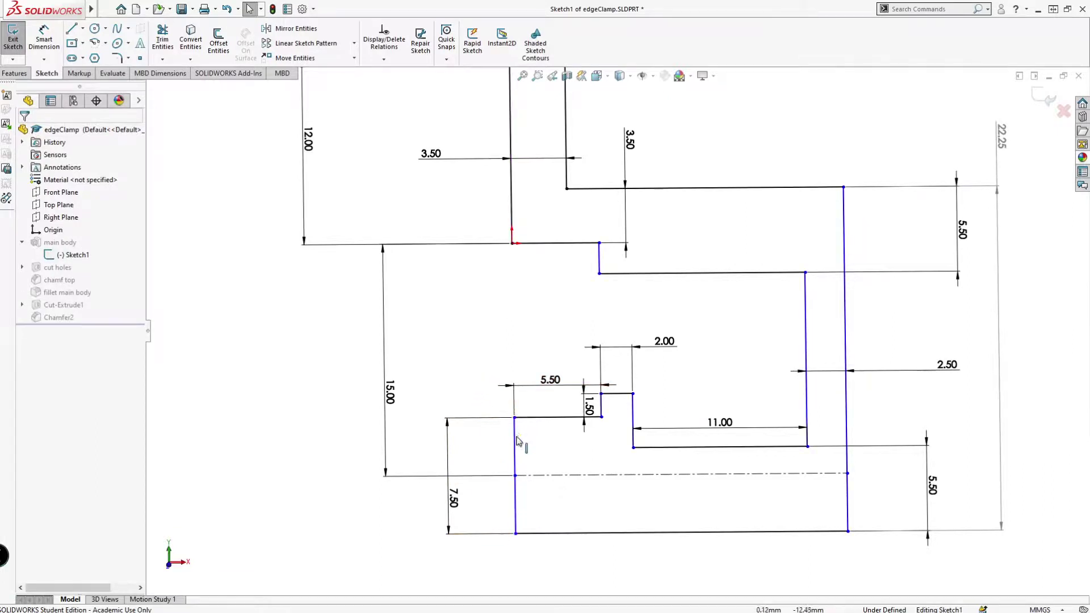
- Shift the lower left vertical line right and begin dimensioning the upper vertical line
{"action": "left_click", "coordinate": [517, 443]}
{"action": "left_click_drag", "start_coordinate": [529, 445], "coordinate": [539, 444]}
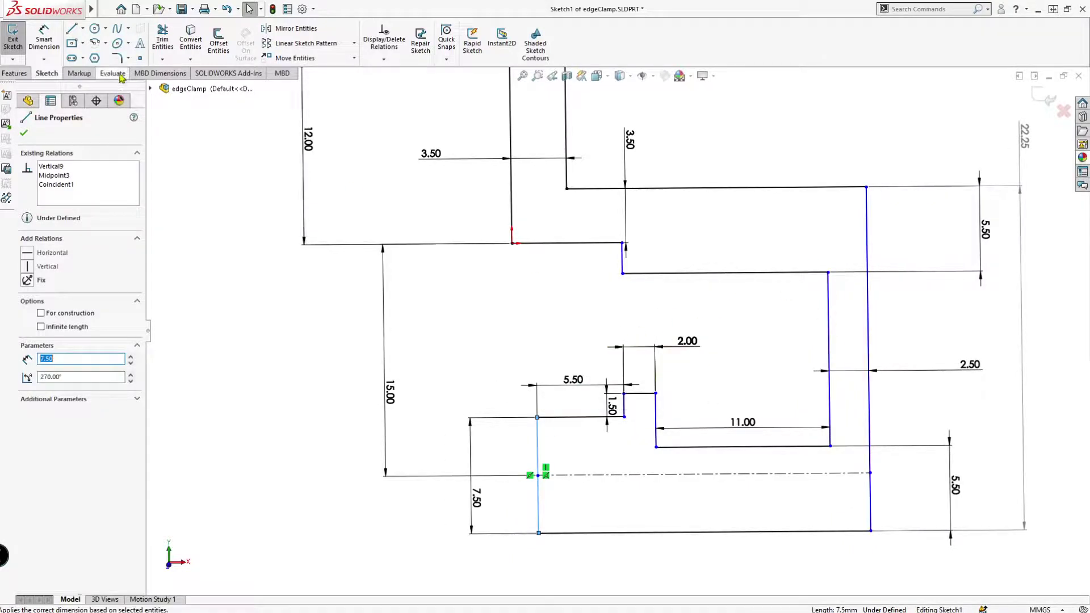
{"action": "left_click", "coordinate": [43, 41]}
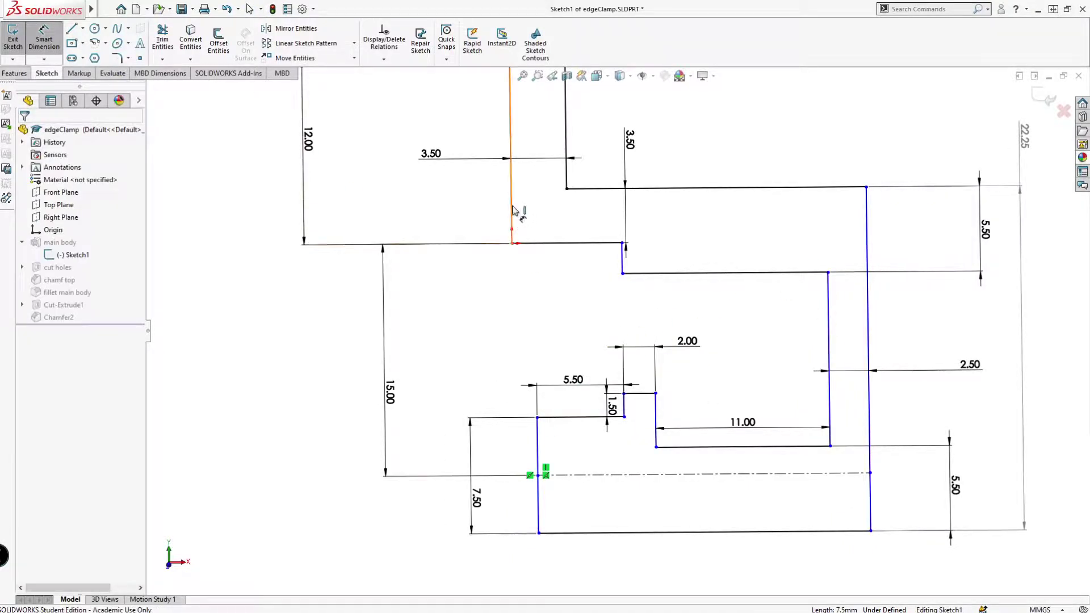
{"action": "left_click", "coordinate": [515, 229]}
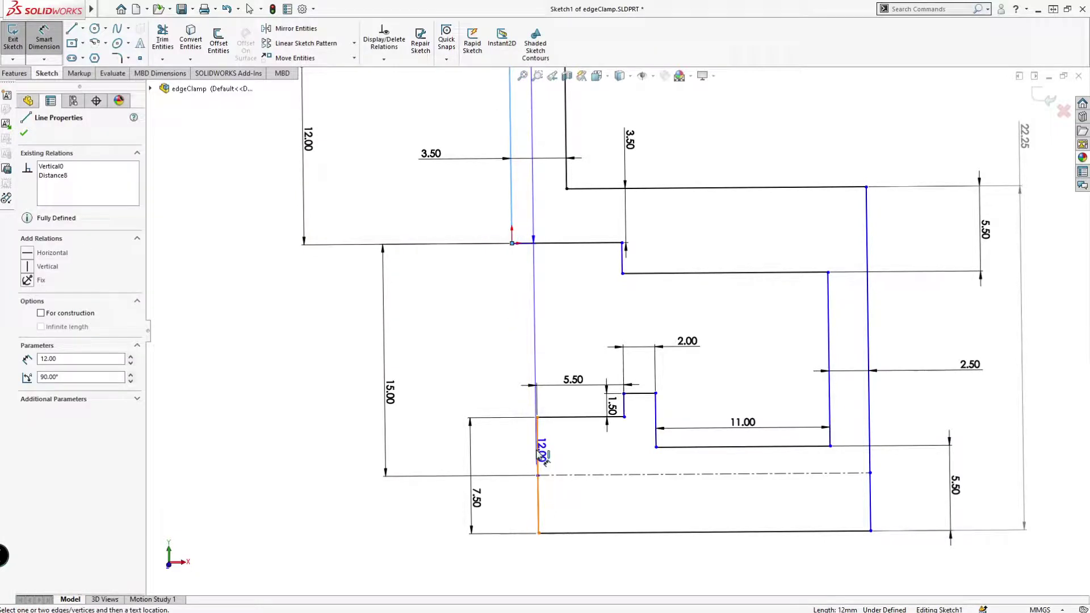
- Discard the unplaced 12.00 dimension and change the 5.50 step width to 3.50
{"action": "key", "text": "Escape"}
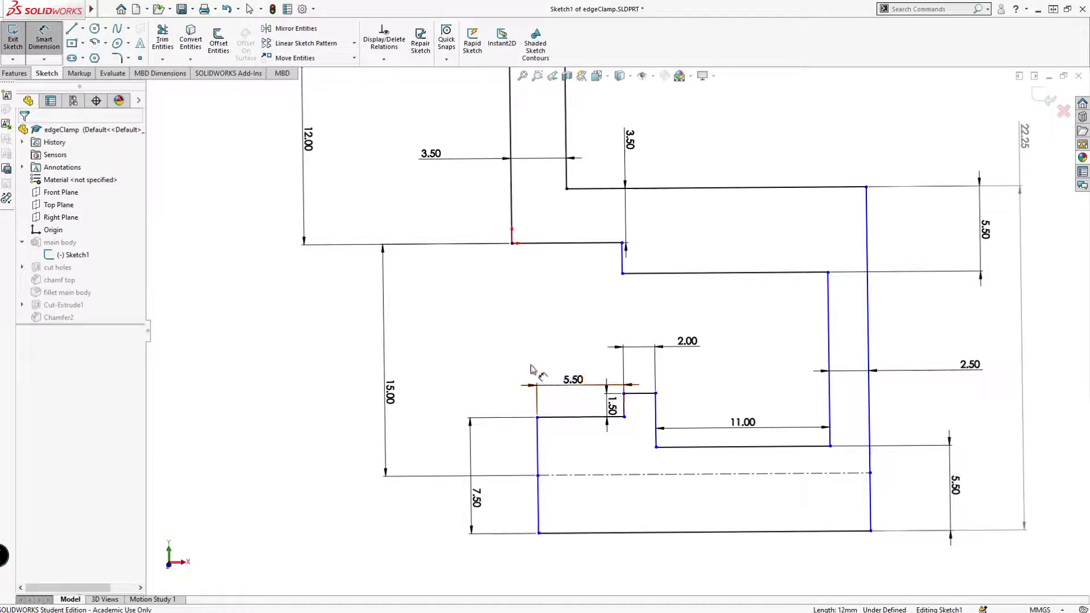
{"action": "key", "text": "Escape"}
{"action": "double_click", "coordinate": [576, 380]}
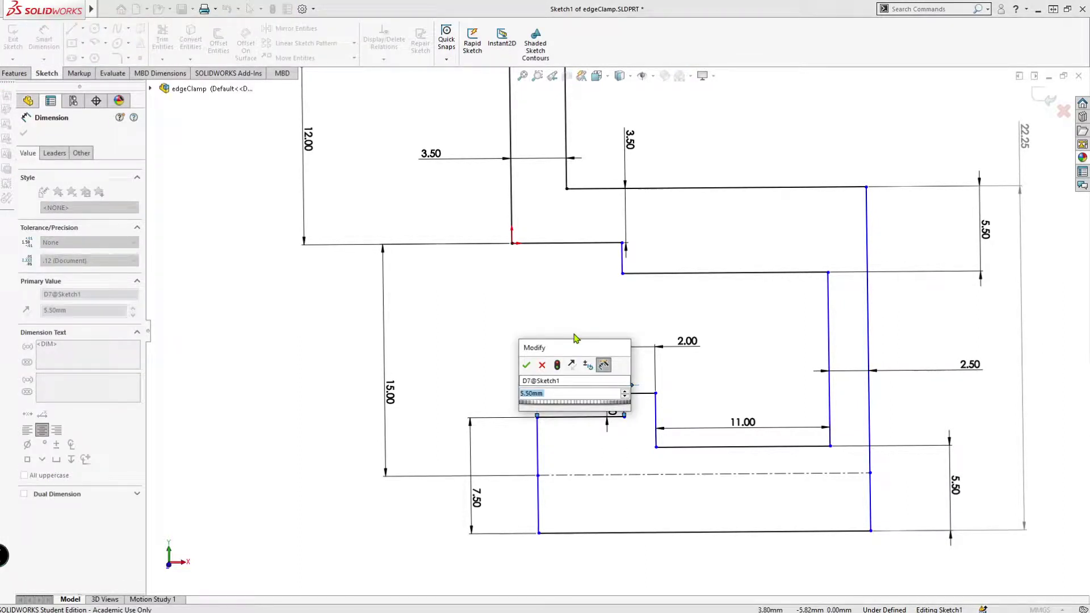
{"action": "type", "text": "3.5"}
{"action": "key", "text": "Return"}
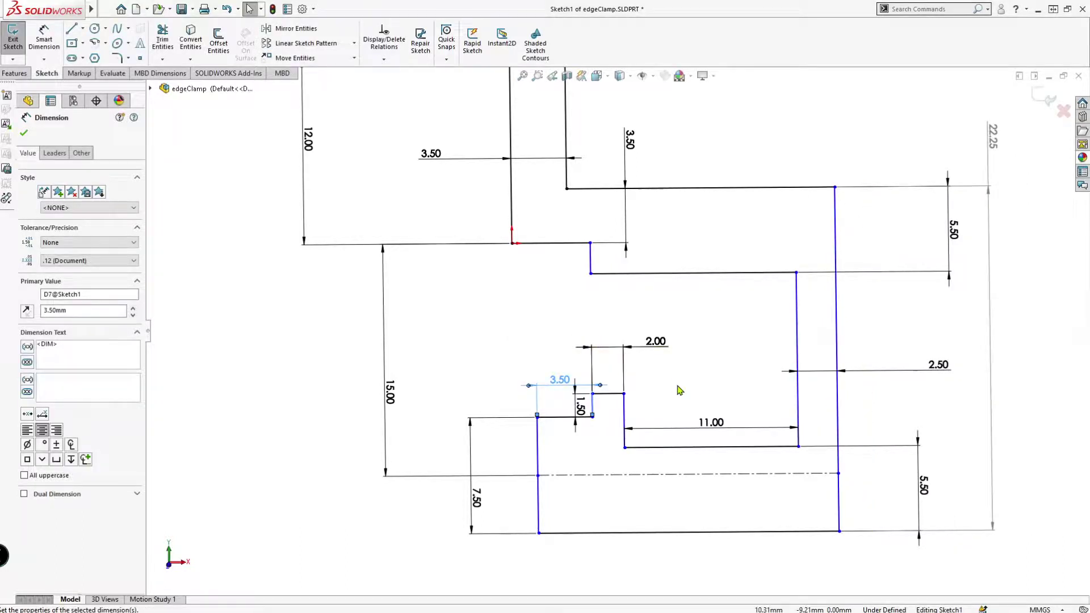
{"action": "scroll", "coordinate": [660, 322], "scroll_direction": "up", "scroll_amount": 2}
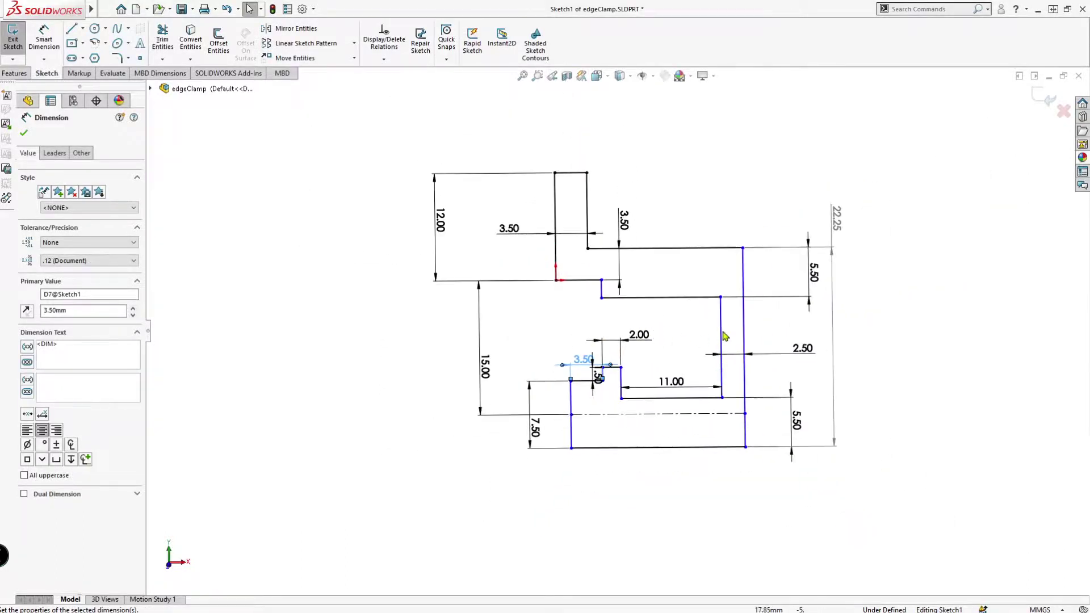
{"action": "scroll", "coordinate": [703, 323], "scroll_direction": "down", "scroll_amount": 2}
{"action": "left_click_drag", "start_coordinate": [741, 311], "coordinate": [790, 311]}
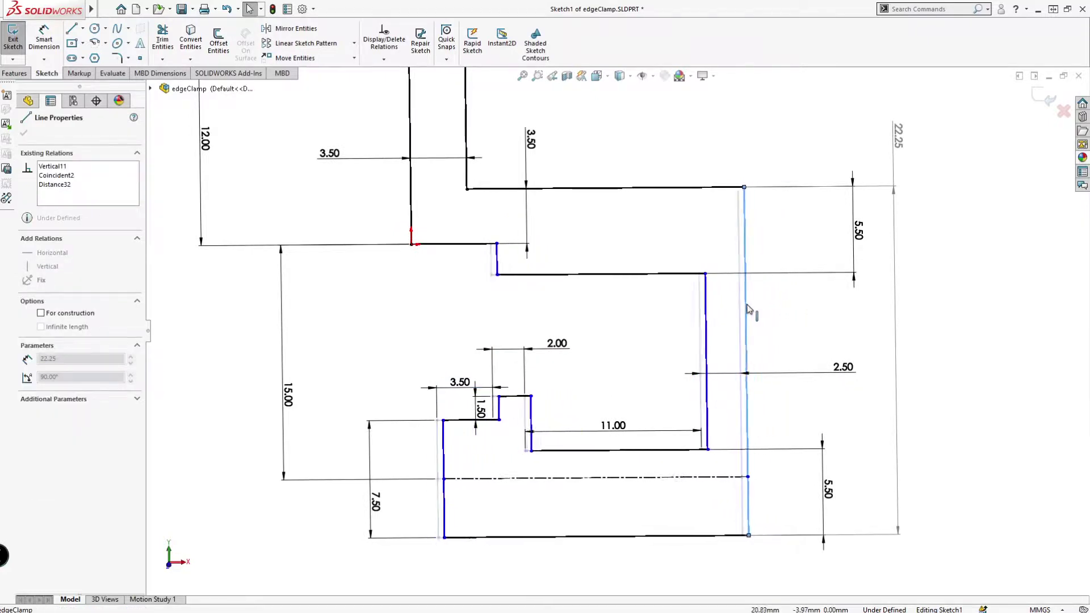
{"action": "left_click_drag", "start_coordinate": [790, 311], "coordinate": [757, 312]}
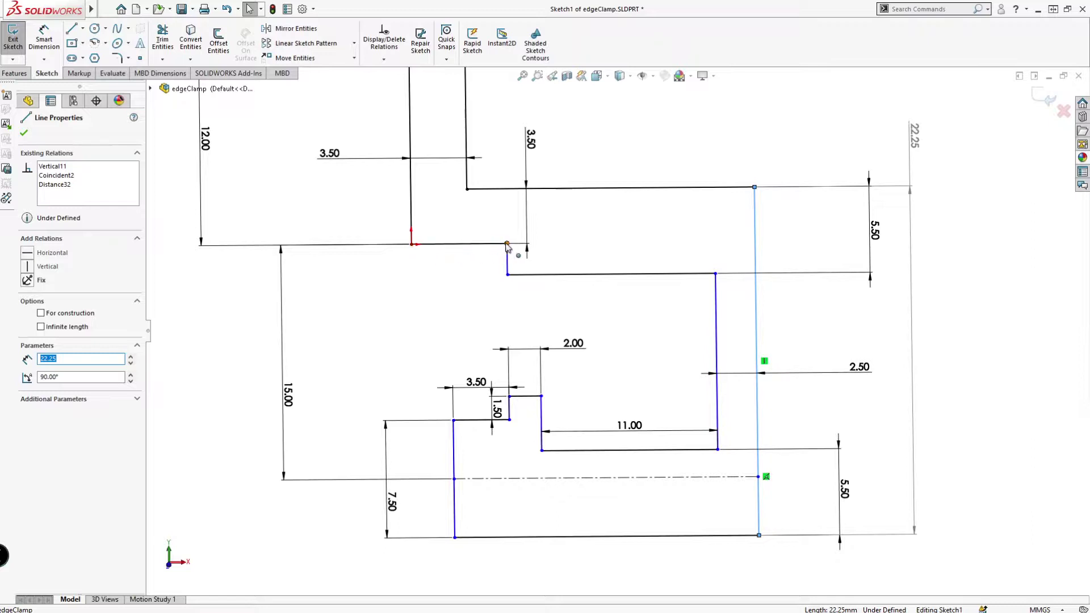
{"action": "scroll", "coordinate": [481, 290], "scroll_direction": "down", "scroll_amount": 1}
{"action": "scroll", "coordinate": [587, 281], "scroll_direction": "down", "scroll_amount": 1}
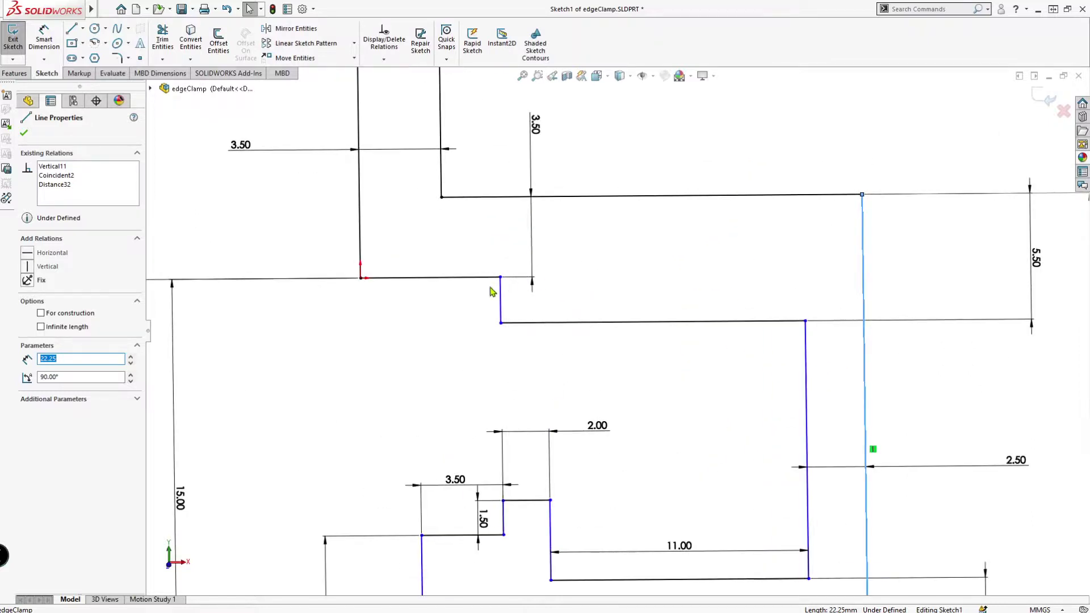
{"action": "scroll", "coordinate": [479, 301], "scroll_direction": "up", "scroll_amount": 1}
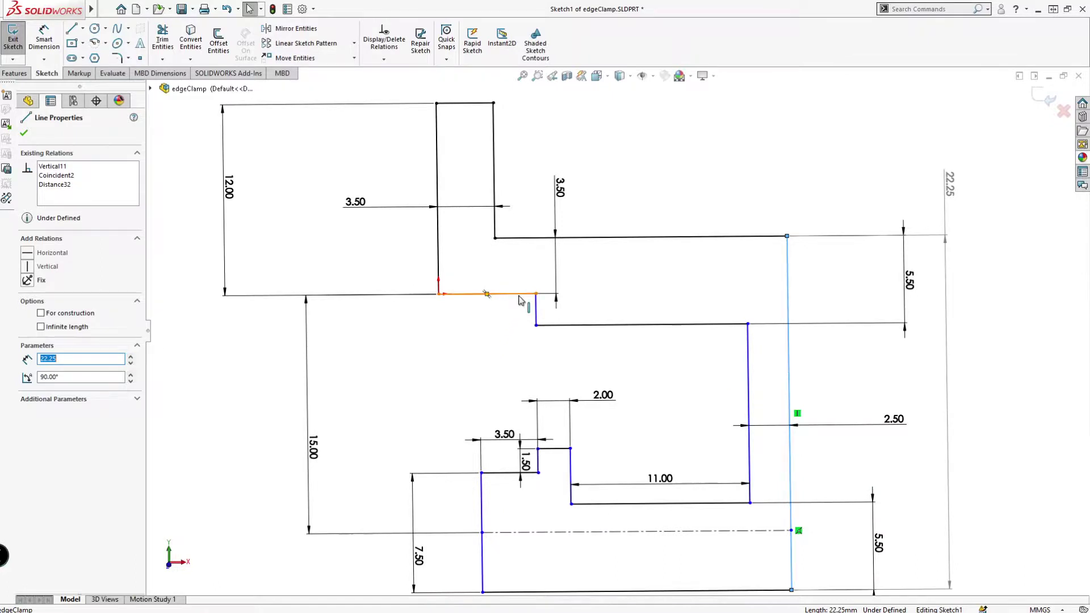
{"action": "left_click", "coordinate": [516, 296]}
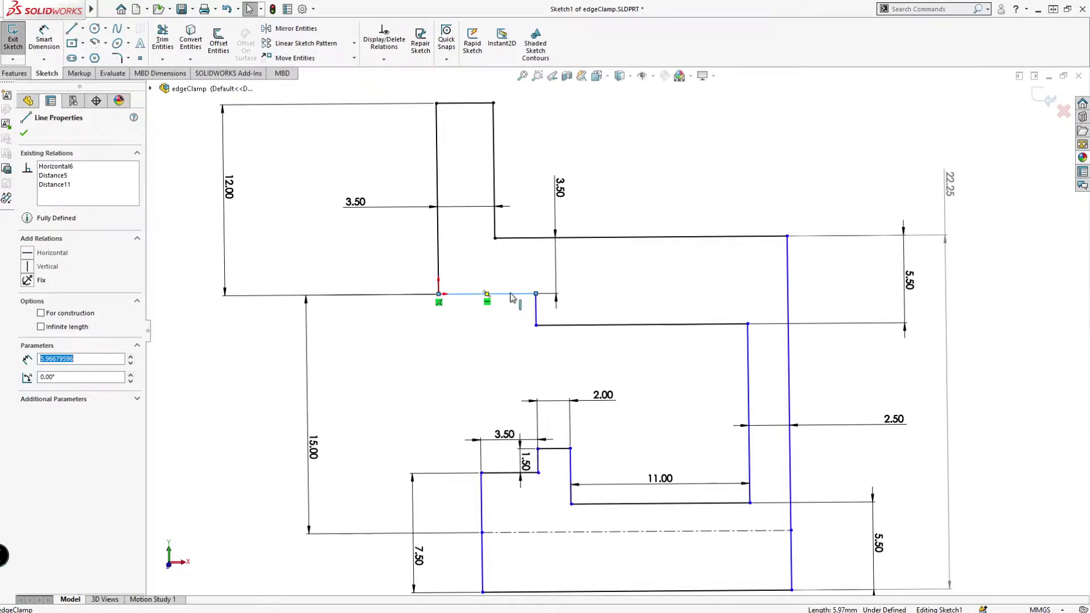
{"action": "scroll", "coordinate": [486, 302], "scroll_direction": "up", "scroll_amount": 3}
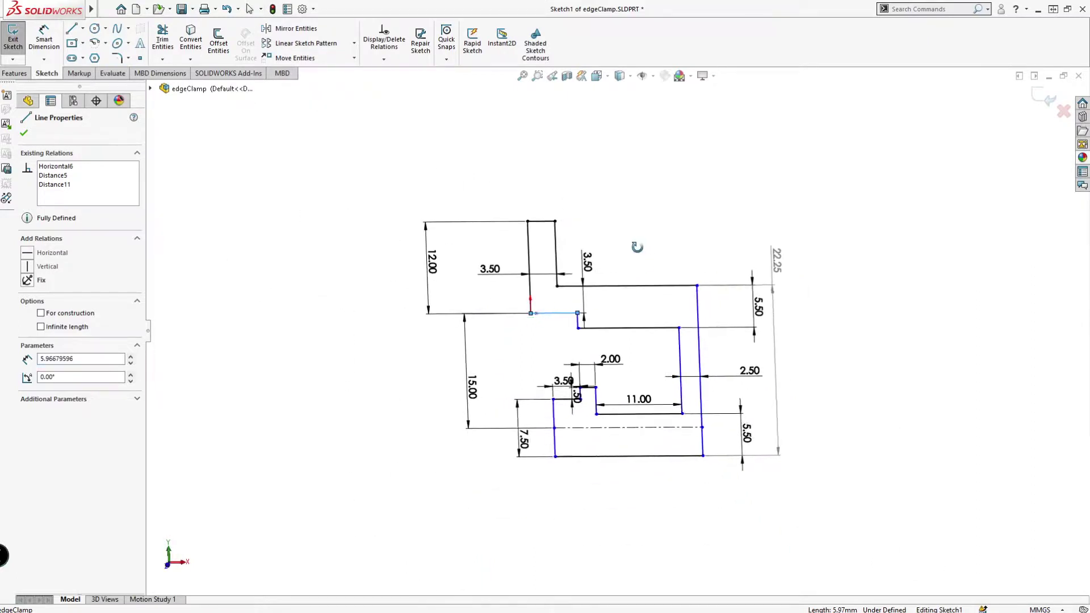
{"action": "scroll", "coordinate": [623, 319], "scroll_direction": "up", "scroll_amount": 1}
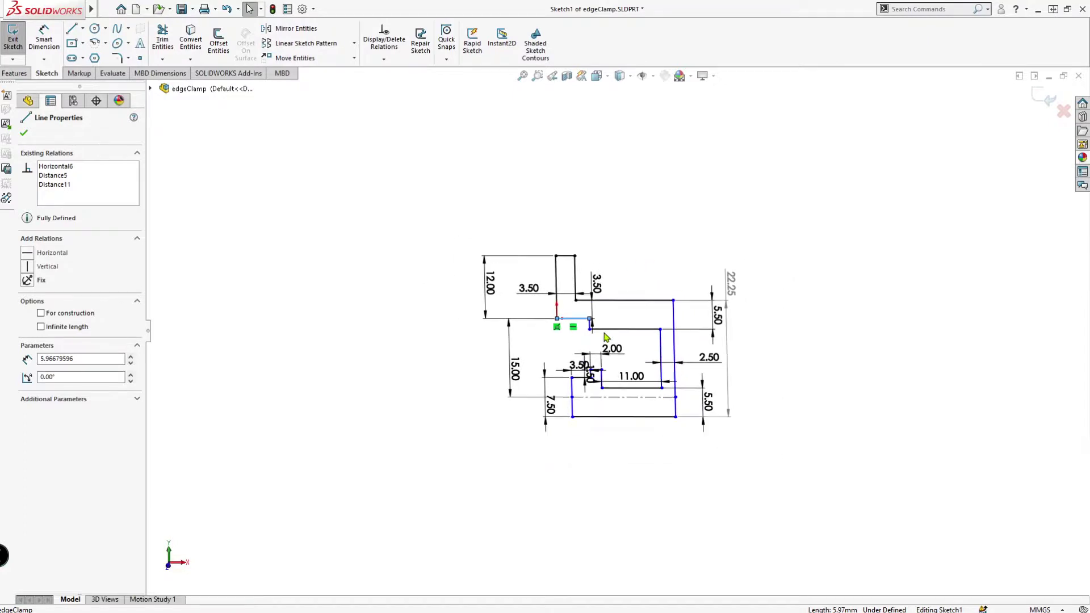
{"action": "scroll", "coordinate": [626, 328], "scroll_direction": "down", "scroll_amount": 1}
{"action": "scroll", "coordinate": [630, 339], "scroll_direction": "down", "scroll_amount": 2}
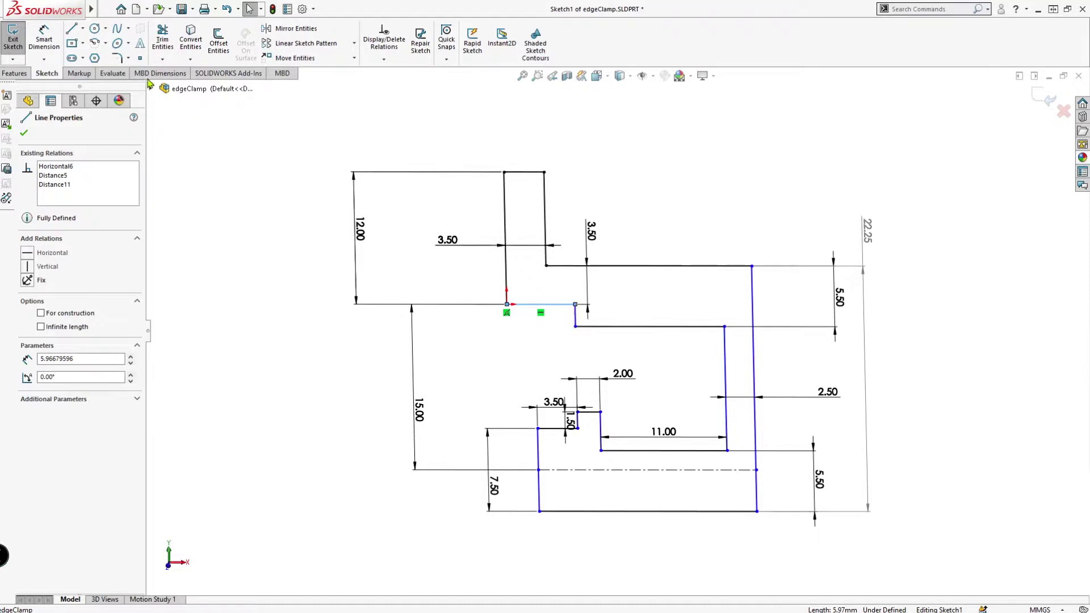
- Draw a vertical centerline from the step corner down to the lower step
{"action": "left_click", "coordinate": [82, 28]}
{"action": "left_click", "coordinate": [101, 54]}
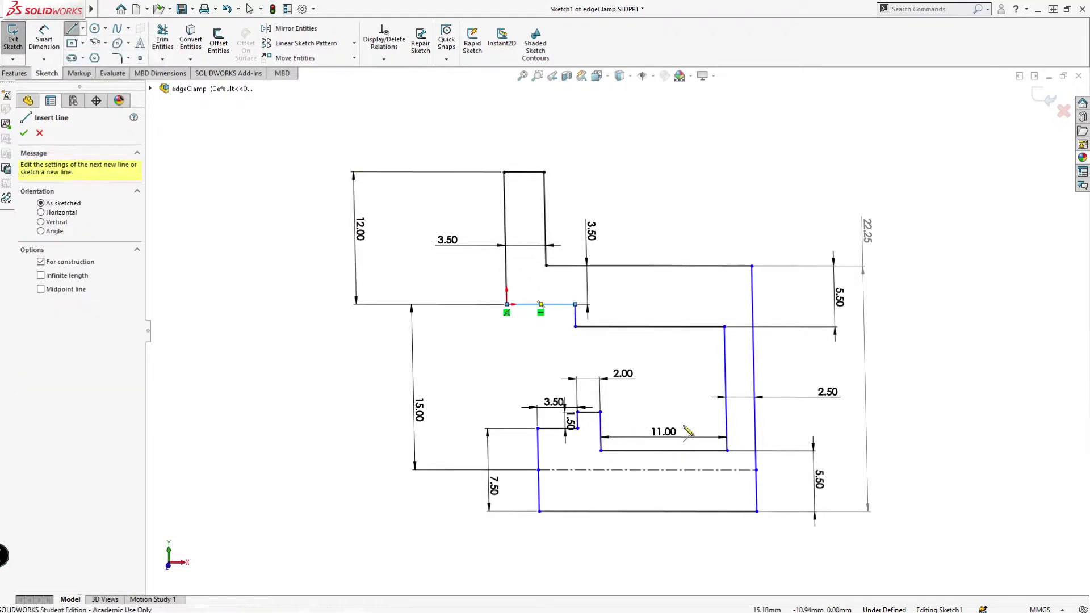
{"action": "scroll", "coordinate": [653, 343], "scroll_direction": "down", "scroll_amount": 1}
{"action": "scroll", "coordinate": [571, 335], "scroll_direction": "down", "scroll_amount": 2}
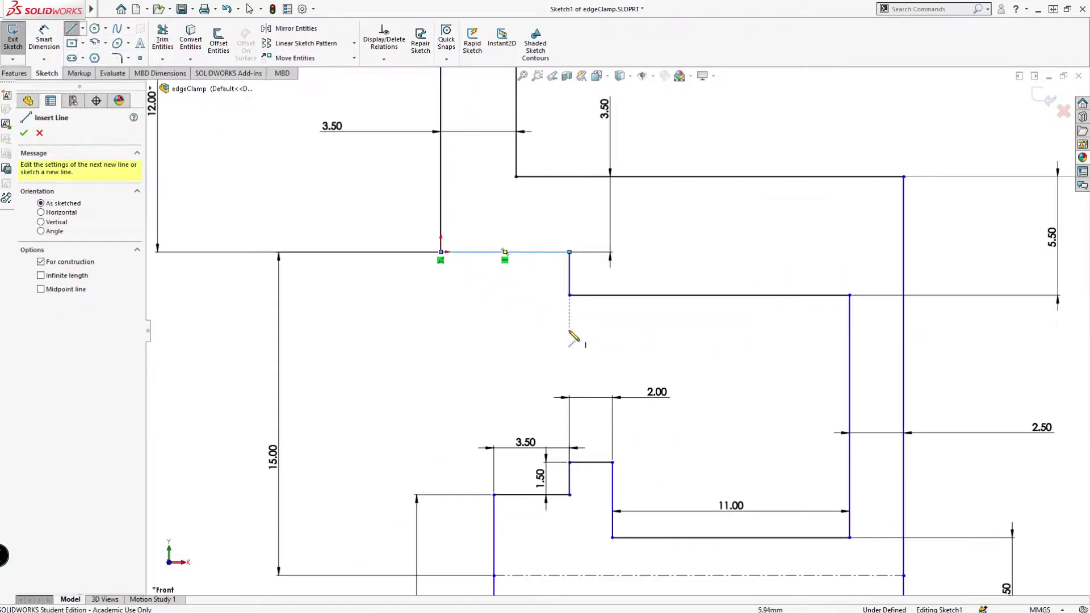
{"action": "left_click", "coordinate": [569, 295]}
{"action": "left_click", "coordinate": [570, 465]}
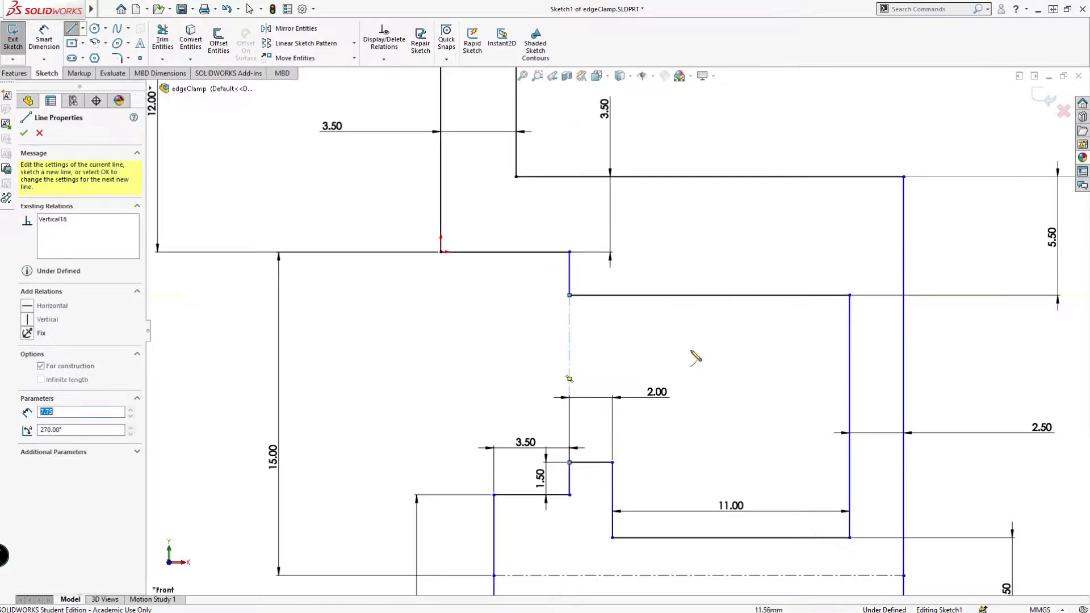
{"action": "key", "text": "Escape"}
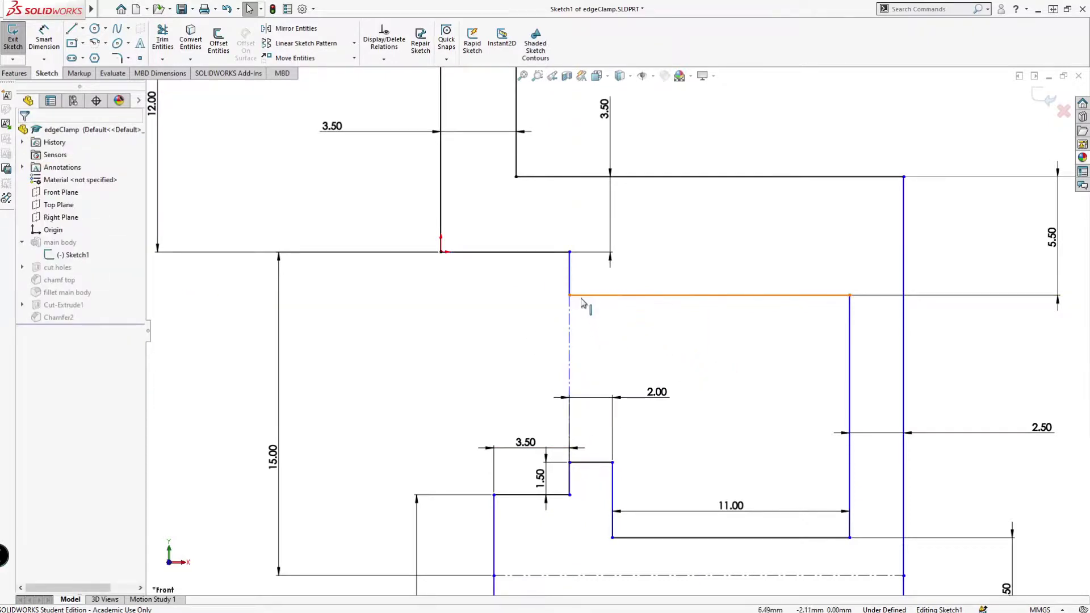
{"action": "scroll", "coordinate": [592, 351], "scroll_direction": "up", "scroll_amount": 2}
{"action": "scroll", "coordinate": [579, 304], "scroll_direction": "down", "scroll_amount": 2}
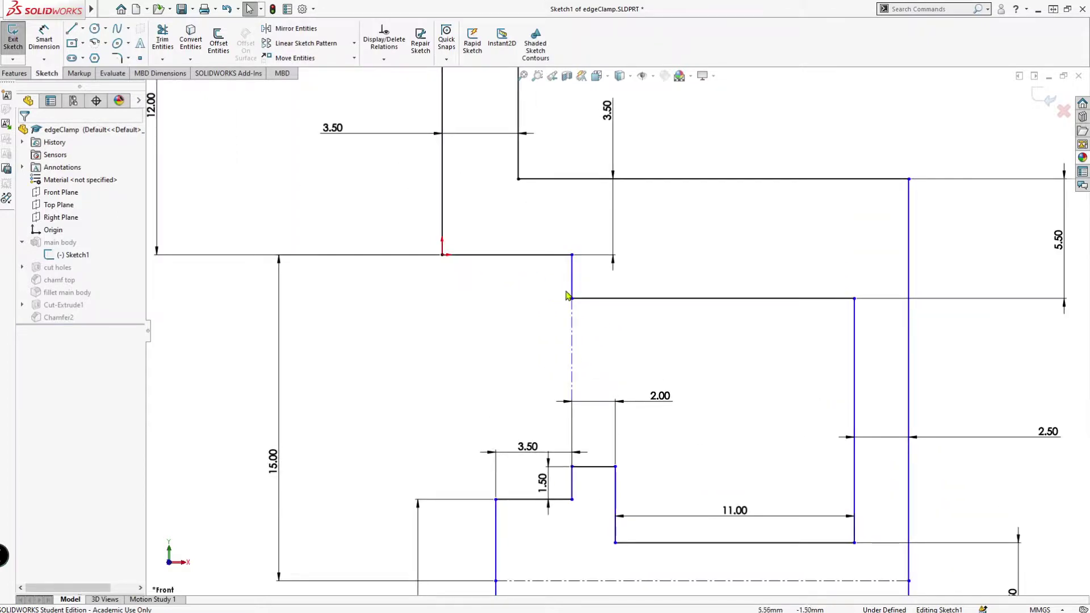
- Snap the short step edge onto the centerline so they are collinear
{"action": "mouse_move", "coordinate": [572, 269]}
{"action": "left_mouse_down"}
{"action": "mouse_move", "coordinate": [563, 279]}
{"action": "mouse_move", "coordinate": [594, 285]}
{"action": "mouse_move", "coordinate": [582, 284]}
{"action": "left_mouse_up"}
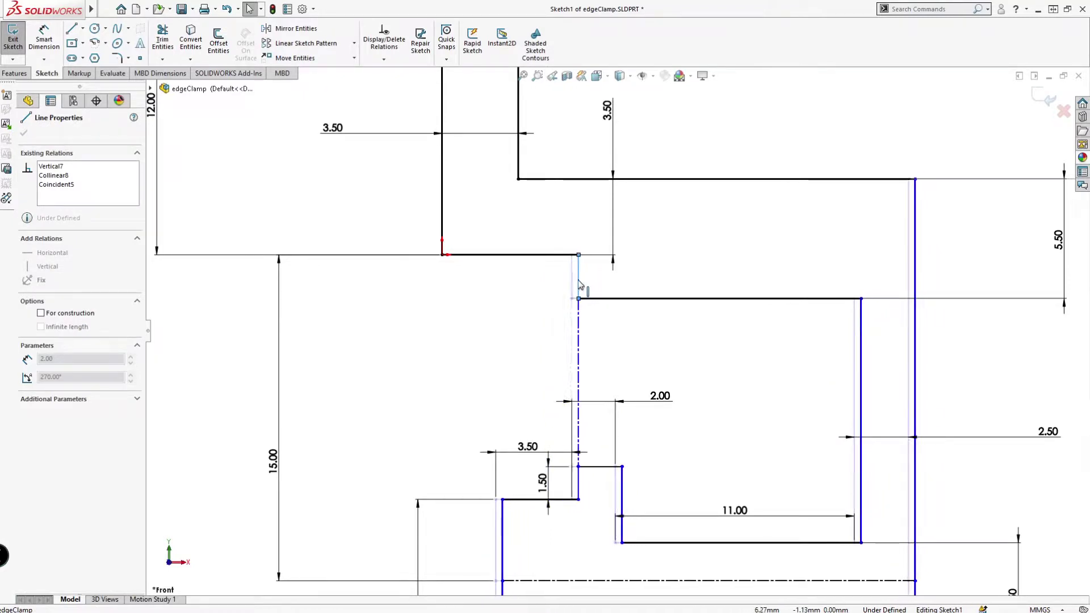
{"action": "left_click_drag", "start_coordinate": [582, 284], "coordinate": [589, 287]}
{"action": "left_click", "coordinate": [505, 315]}
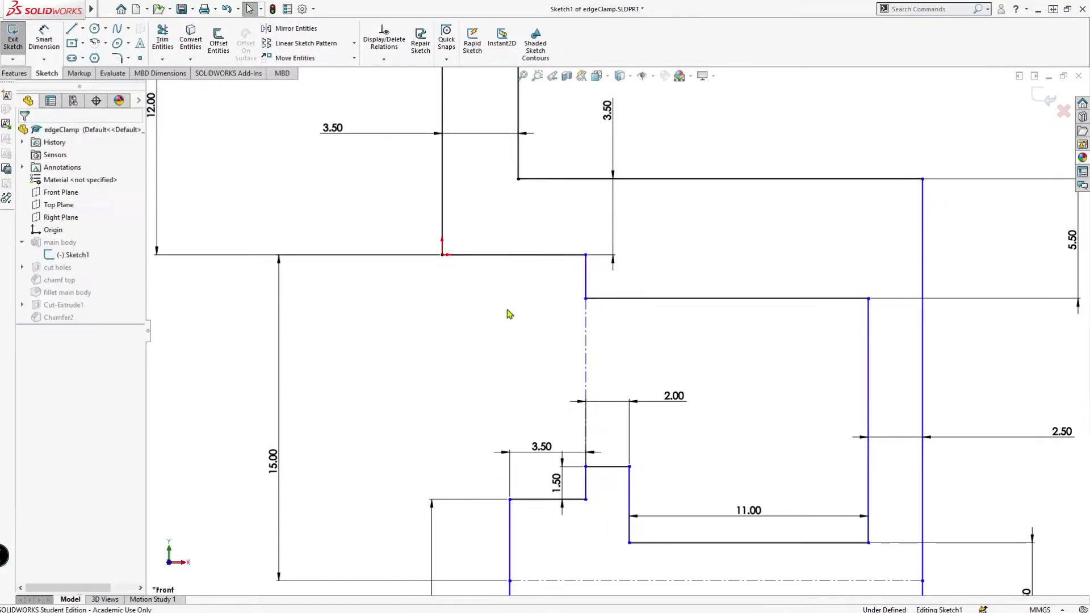
{"action": "scroll", "coordinate": [635, 285], "scroll_direction": "up", "scroll_amount": 3}
{"action": "scroll", "coordinate": [621, 309], "scroll_direction": "down", "scroll_amount": 3}
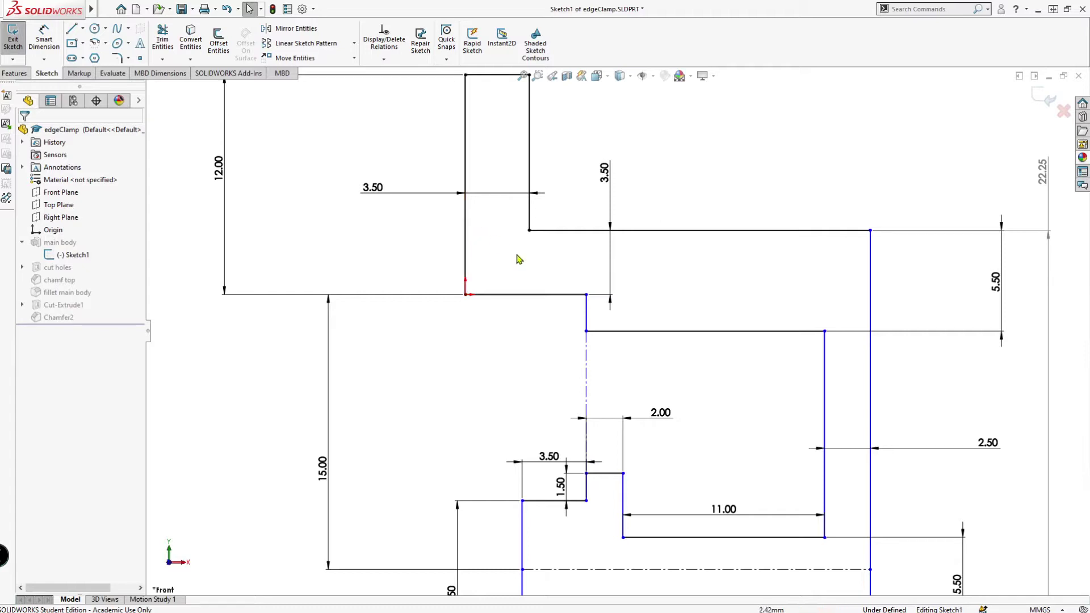
- Dimension the short step edge to the tall upright's edge at 7.00, replacing 6.61
{"action": "left_click", "coordinate": [44, 38]}
{"action": "left_click", "coordinate": [586, 311]}
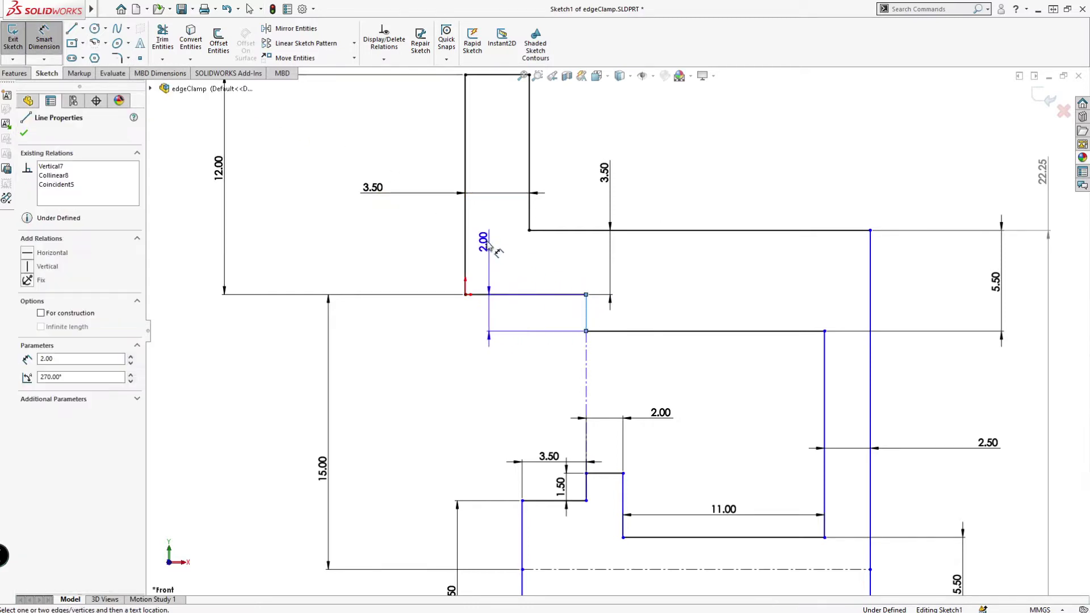
{"action": "left_click", "coordinate": [465, 241]}
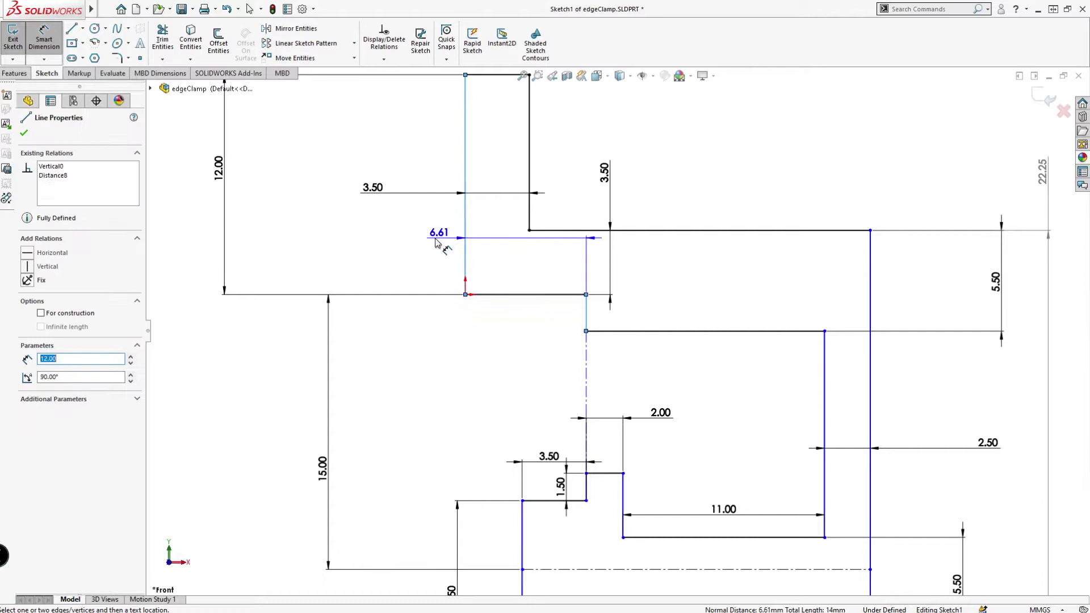
{"action": "left_click", "coordinate": [372, 264]}
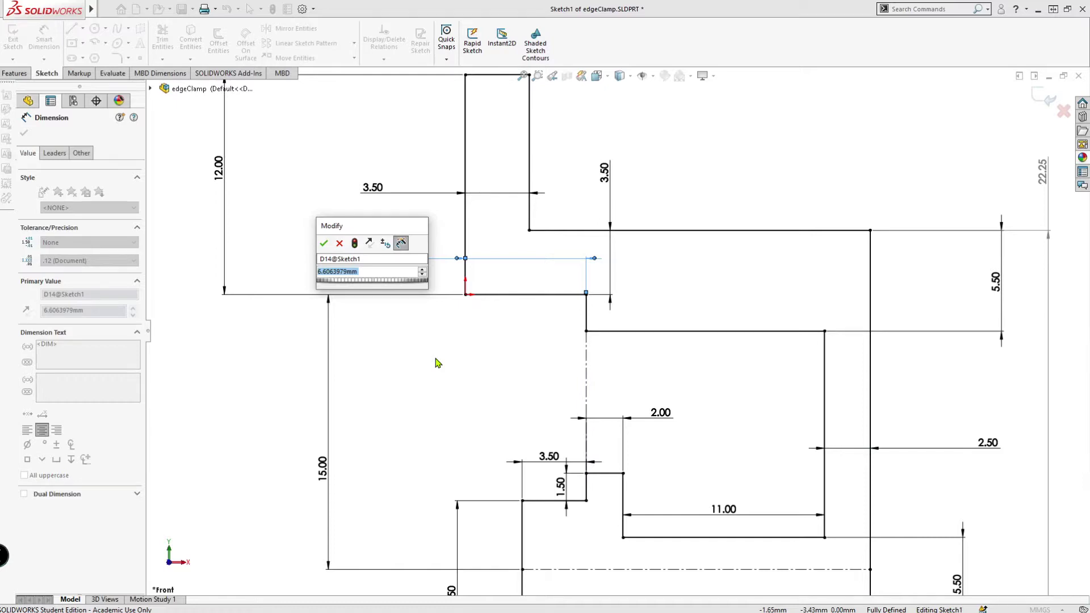
{"action": "type", "text": "7"}
{"action": "key", "text": "Return"}
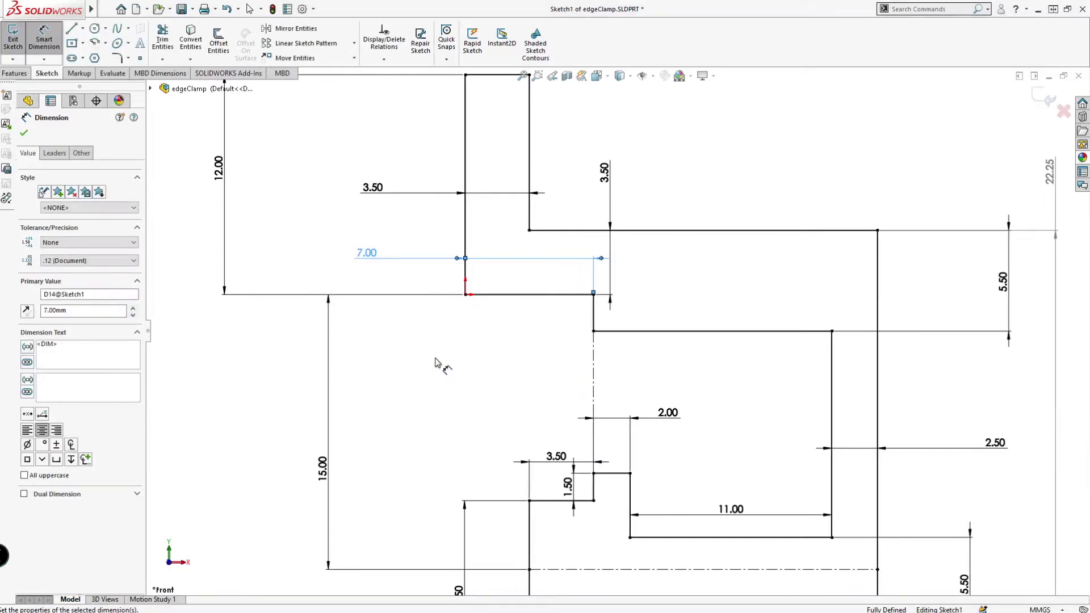
- Exit the sketch, orbit to inspect the rebuilt clamp body, and save edgeClamp.SLDPRT
{"action": "left_click", "coordinate": [1046, 102]}
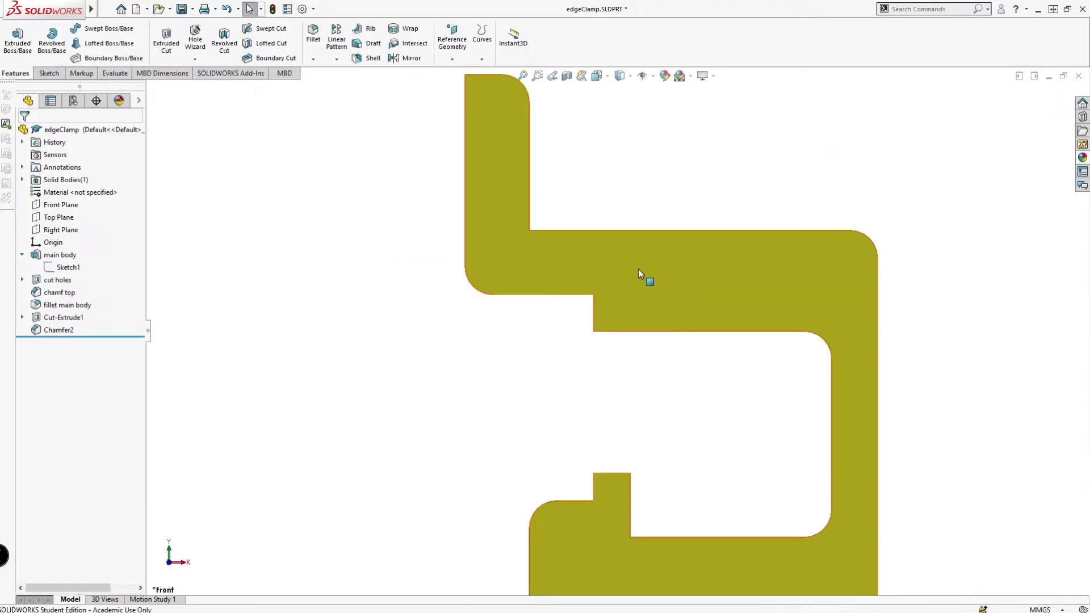
{"action": "key", "text": "f"}
{"action": "mouse_move", "coordinate": [640, 263]}
{"action": "middle_mouse_down"}
{"action": "mouse_move", "coordinate": [641, 243]}
{"action": "mouse_move", "coordinate": [642, 284]}
{"action": "middle_mouse_up"}
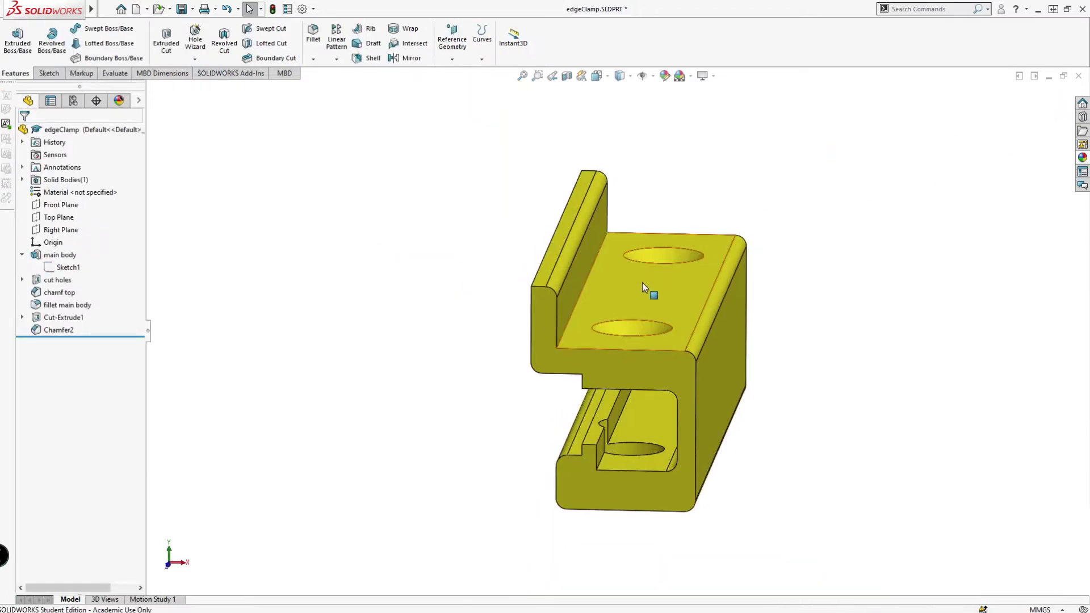
{"action": "scroll", "coordinate": [616, 297], "scroll_direction": "up", "scroll_amount": 2}
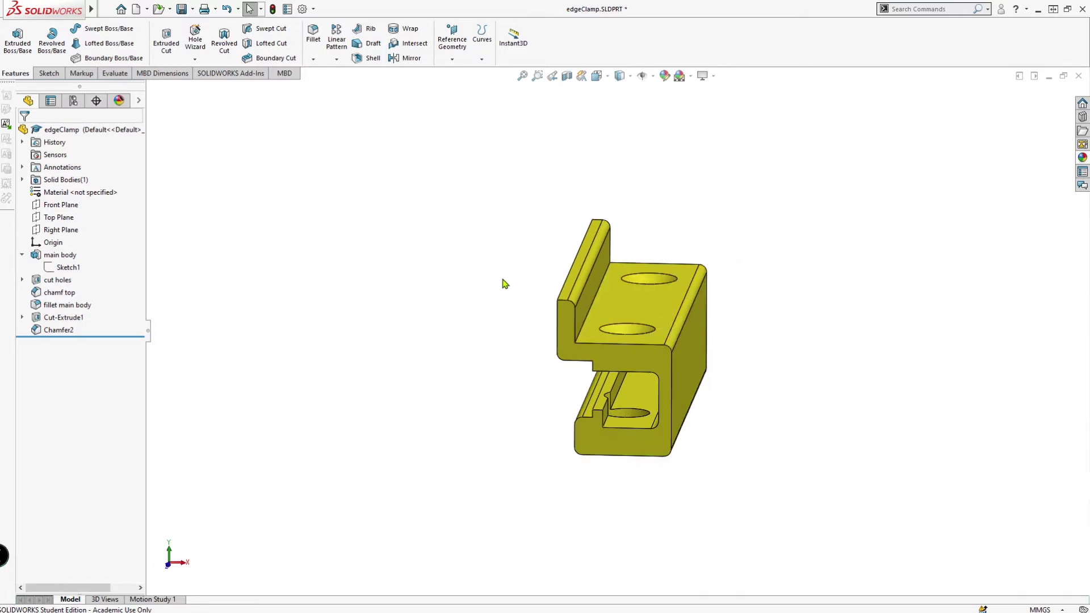
{"action": "mouse_move", "coordinate": [503, 289]}
{"action": "middle_mouse_down"}
{"action": "mouse_move", "coordinate": [526, 264]}
{"action": "mouse_move", "coordinate": [504, 299]}
{"action": "middle_mouse_up"}
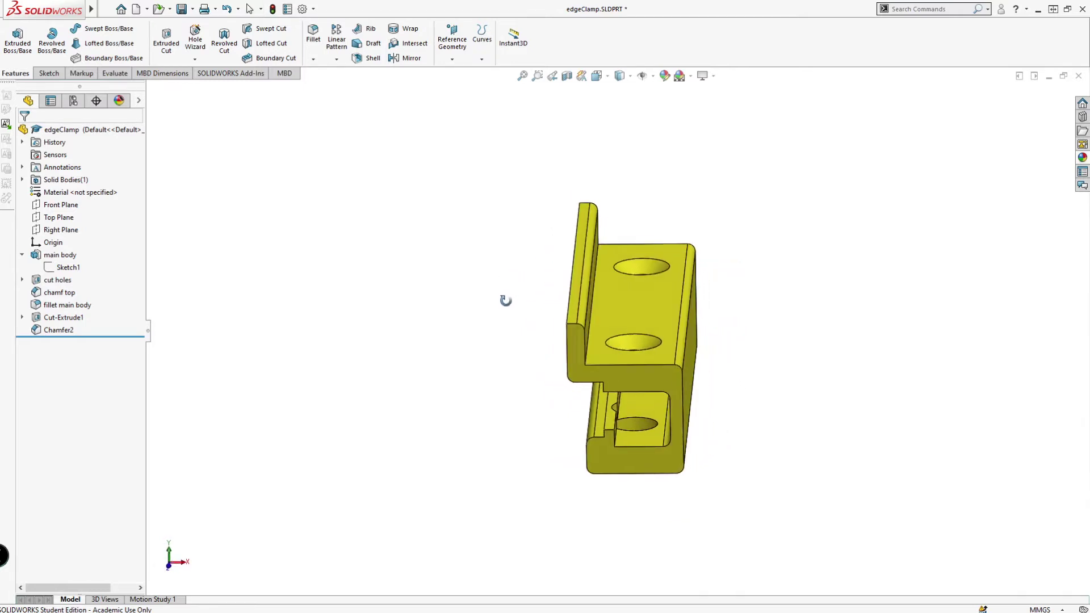
{"action": "scroll", "coordinate": [633, 273], "scroll_direction": "down", "scroll_amount": 2}
{"action": "scroll", "coordinate": [648, 294], "scroll_direction": "down", "scroll_amount": 2}
{"action": "scroll", "coordinate": [663, 337], "scroll_direction": "up", "scroll_amount": 2}
{"action": "scroll", "coordinate": [649, 388], "scroll_direction": "down", "scroll_amount": 2}
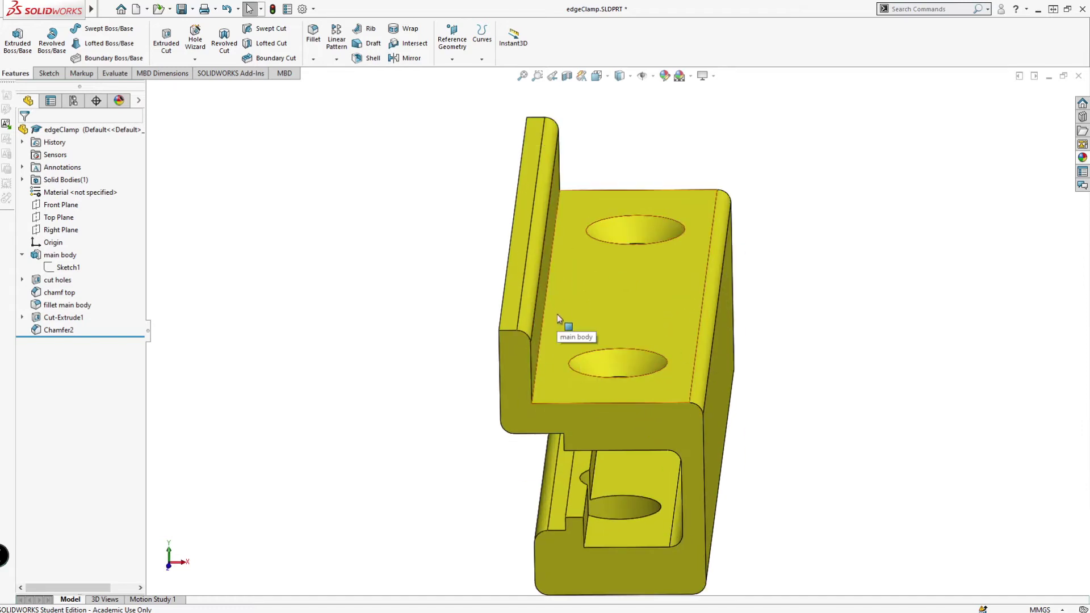
{"action": "key", "text": "ctrl+s"}
- Close the clamp part and orbit the assembly to an end-on view of the rail
{"action": "left_click", "coordinate": [1079, 76]}
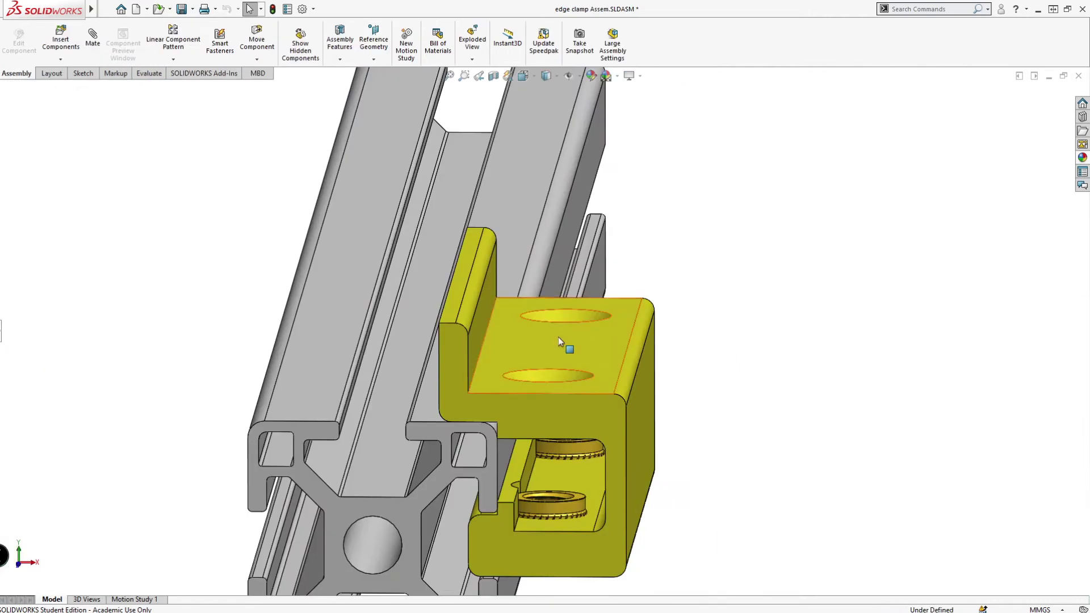
{"action": "mouse_move", "coordinate": [702, 309]}
{"action": "middle_mouse_down"}
{"action": "mouse_move", "coordinate": [713, 302]}
{"action": "mouse_move", "coordinate": [690, 323]}
{"action": "middle_mouse_up"}
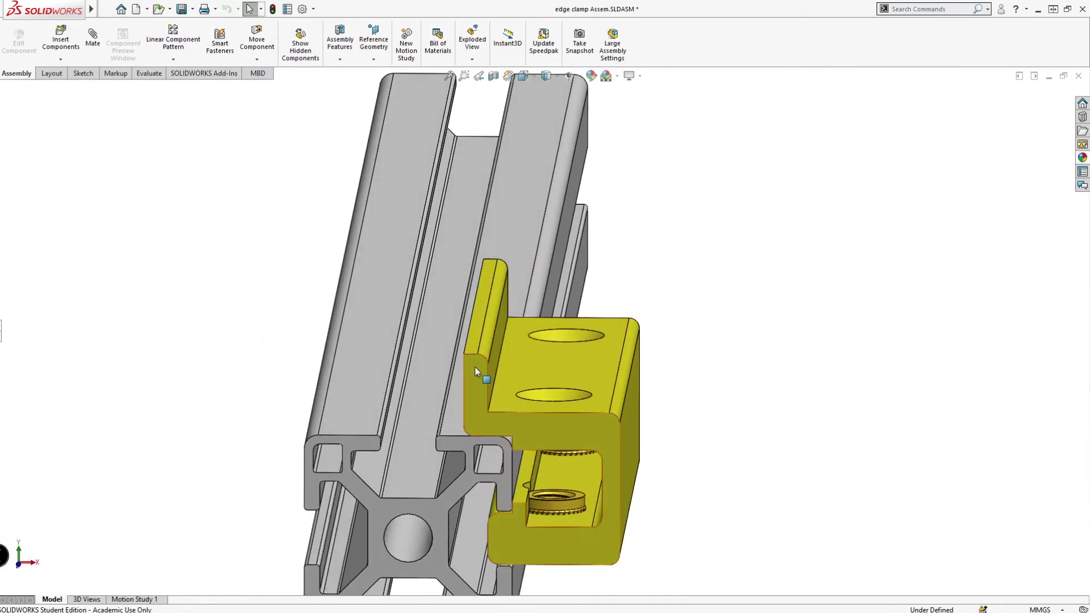
{"action": "scroll", "coordinate": [475, 369], "scroll_direction": "down", "scroll_amount": 2}
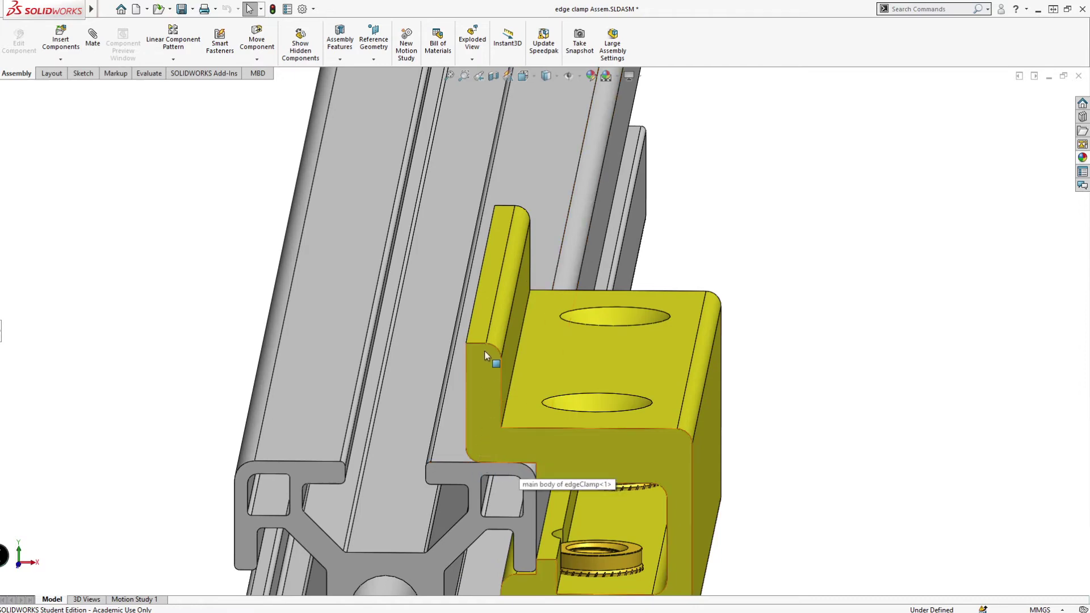
{"action": "scroll", "coordinate": [485, 352], "scroll_direction": "up", "scroll_amount": 5}
{"action": "scroll", "coordinate": [524, 349], "scroll_direction": "down", "scroll_amount": 4}
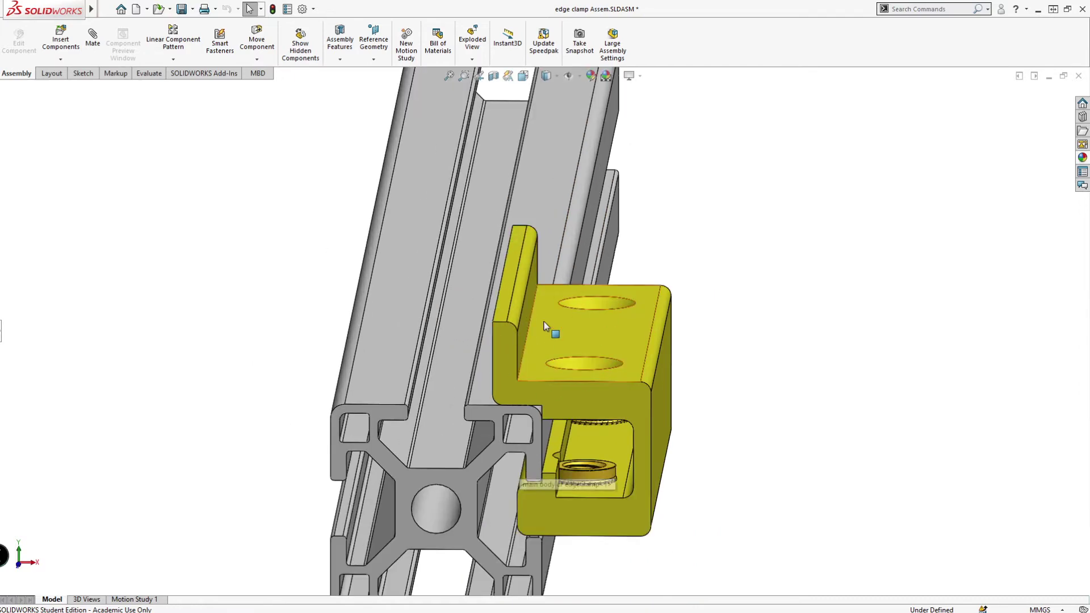
{"action": "middle_click_drag", "start_coordinate": [719, 425], "coordinate": [718, 397]}
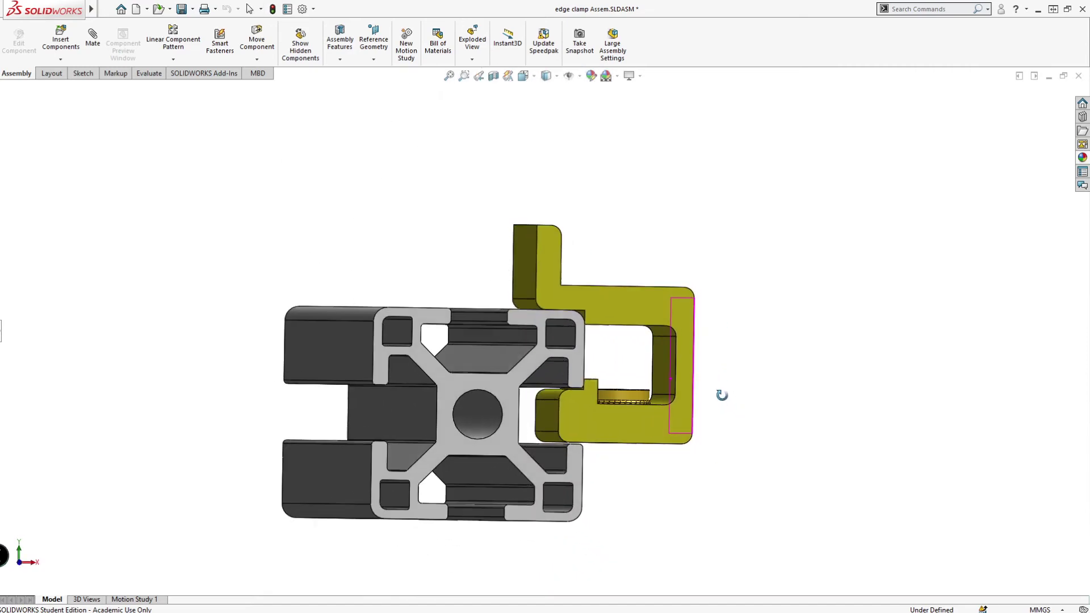